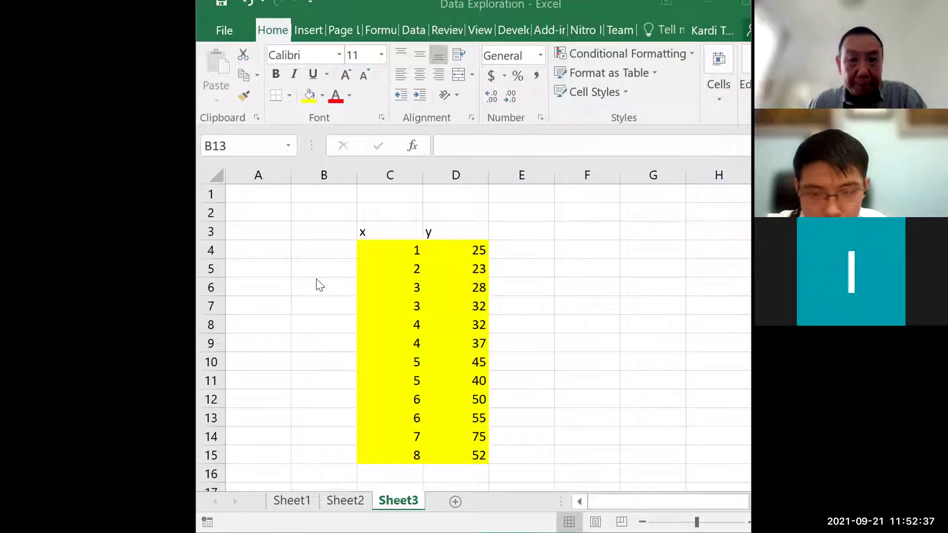
{"action": "key", "text": "Right"}
{"action": "key", "text": "Right"}
{"action": "key", "text": "Right"}
{"action": "key", "text": "Right"}
{"action": "key", "text": "Right"}
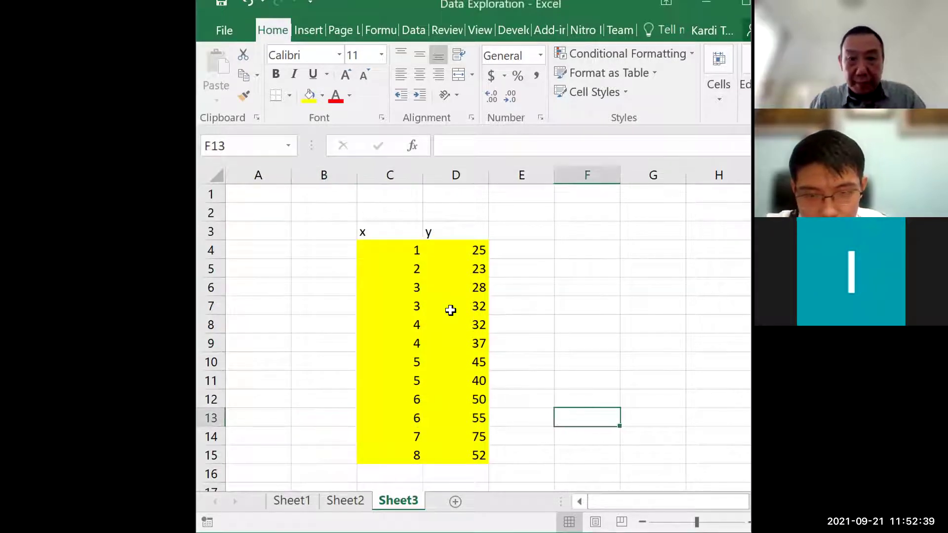
{"action": "key", "text": "Right"}
{"action": "key", "text": "Right"}
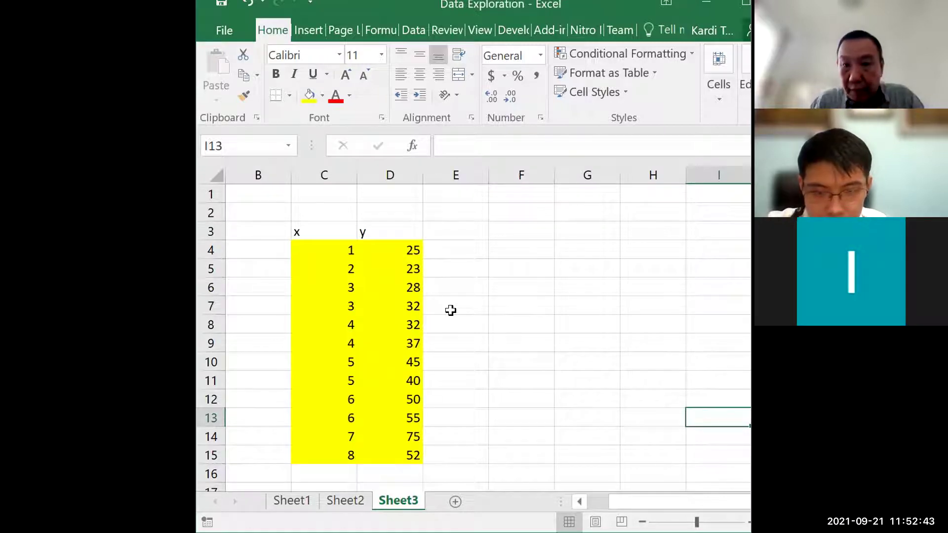
Enter the row label "mean" in cell B17, below the x and y data
{"action": "scroll", "coordinate": [444, 316], "scroll_direction": "down", "scroll_amount": 1}
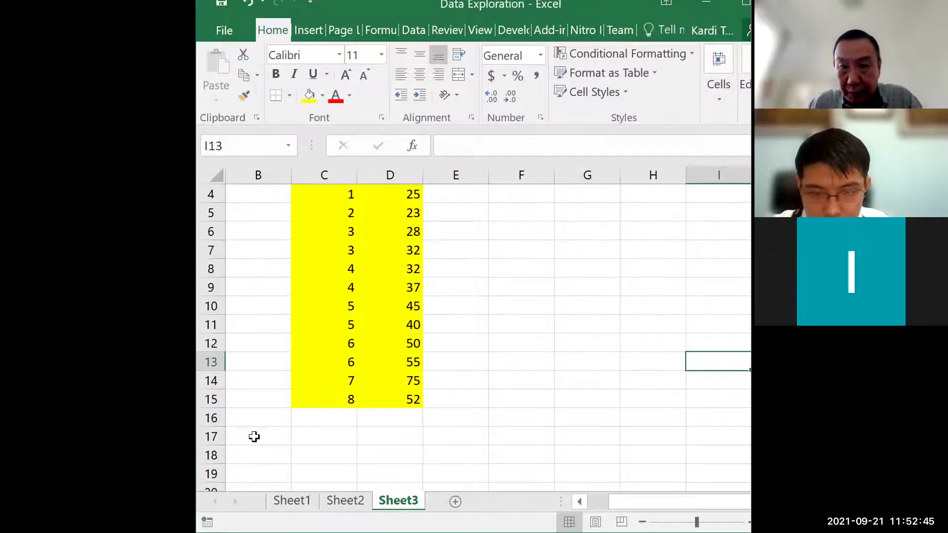
{"action": "left_click", "coordinate": [255, 435]}
{"action": "type", "text": "mean"}
{"action": "key", "text": "Return"}
Calculate the mean of the x values in C17 with an AVERAGE formula over C4:C15
{"action": "key", "text": "Up"}
{"action": "key", "text": "Right"}
{"action": "type", "text": "="}
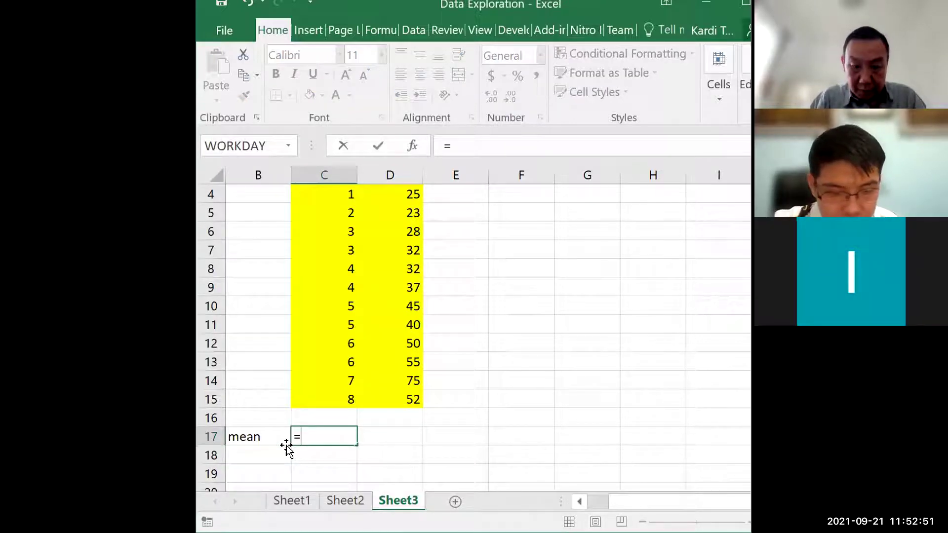
{"action": "type", "text": "ave"}
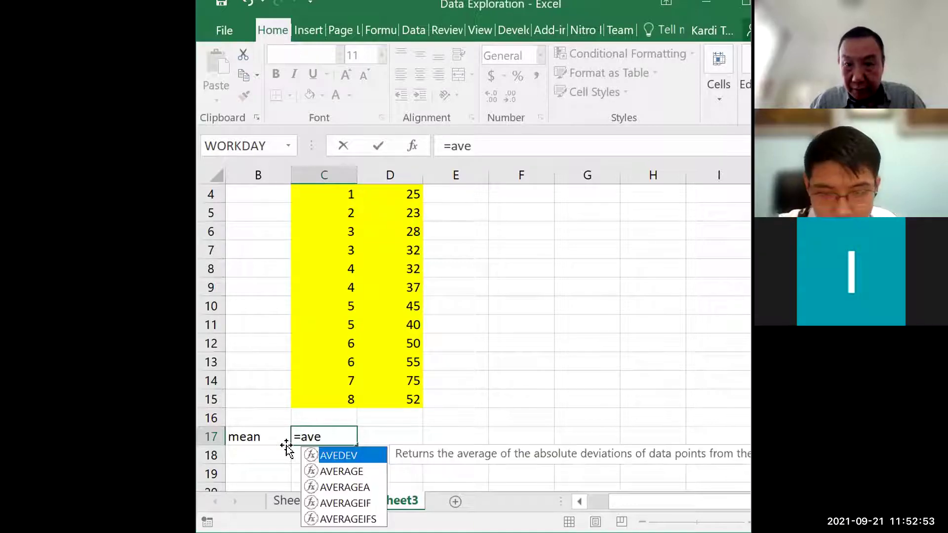
{"action": "key", "text": "Down"}
{"action": "key", "text": "Tab"}
{"action": "scroll", "coordinate": [290, 376], "scroll_direction": "up", "scroll_amount": 1}
{"action": "left_click", "coordinate": [324, 250]}
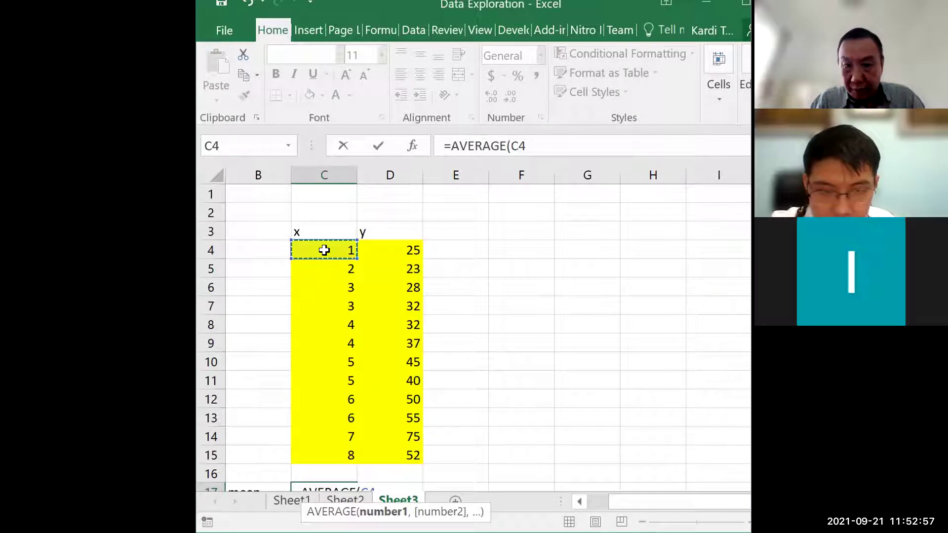
{"action": "key", "text": "ctrl+shift+Down"}
{"action": "key", "text": "Return"}
Copy the mean formula from C17 to D17 for the y column
{"action": "key", "text": "Up"}
{"action": "key", "text": "ctrl+c"}
{"action": "key", "text": "Right"}
{"action": "key", "text": "Return"}
Fill the two mean cells C17:D17 with the standard orange colour
{"action": "key", "text": "Left"}
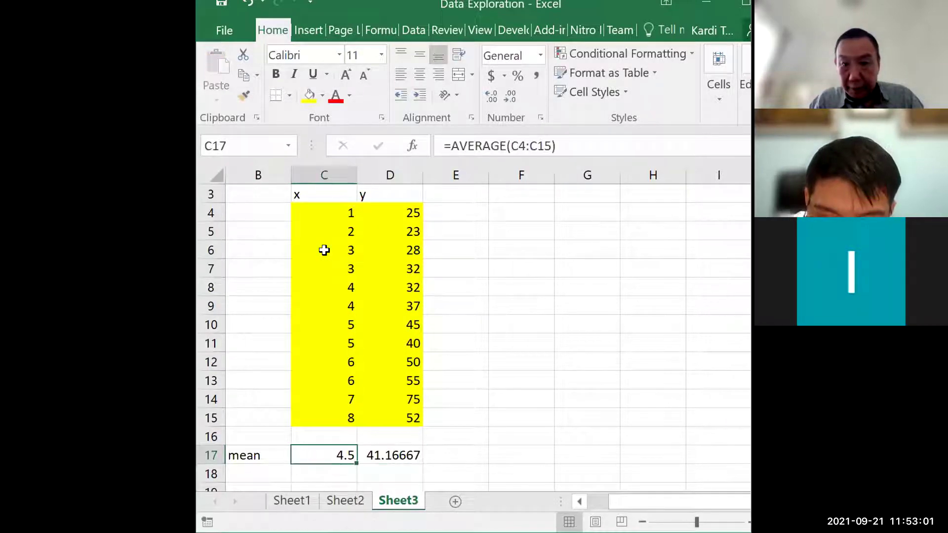
{"action": "key", "text": "shift+Right"}
{"action": "key", "text": "ctrl+v"}
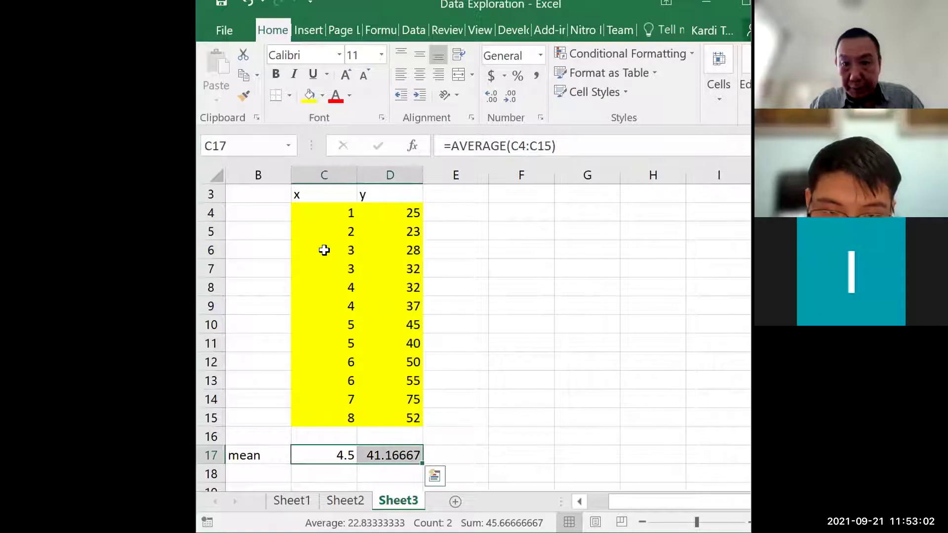
{"action": "left_click", "coordinate": [322, 95]}
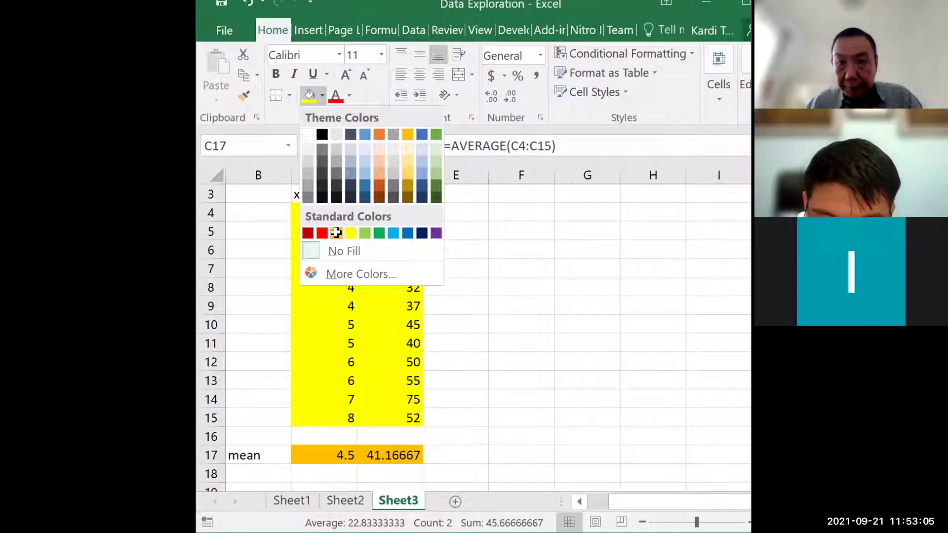
{"action": "left_click", "coordinate": [338, 233]}
{"action": "left_click", "coordinate": [428, 321]}
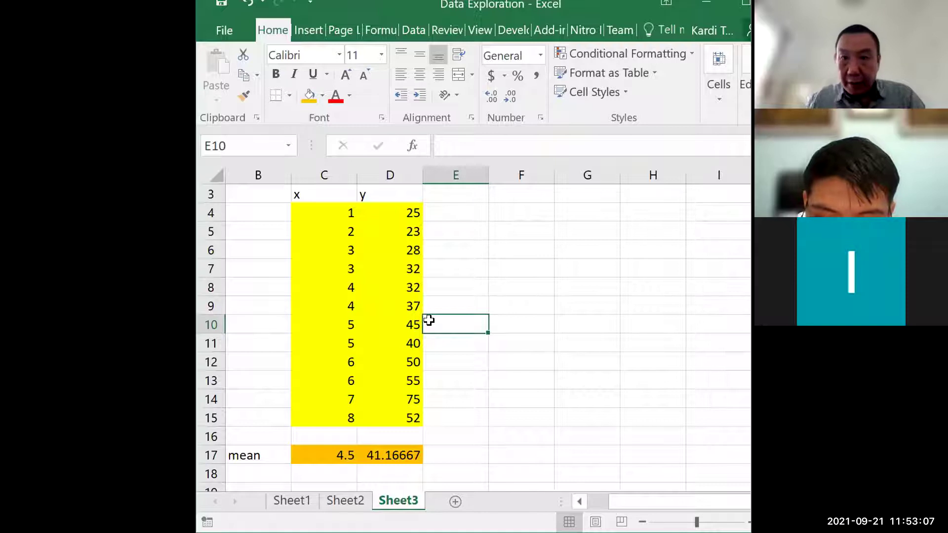
Enter the heading "centered data" in cell F2
{"action": "key", "text": "Up"}
{"action": "key", "text": "Up"}
{"action": "key", "text": "Up"}
{"action": "key", "text": "Up"}
{"action": "key", "text": "Up"}
{"action": "key", "text": "Up"}
{"action": "key", "text": "Up"}
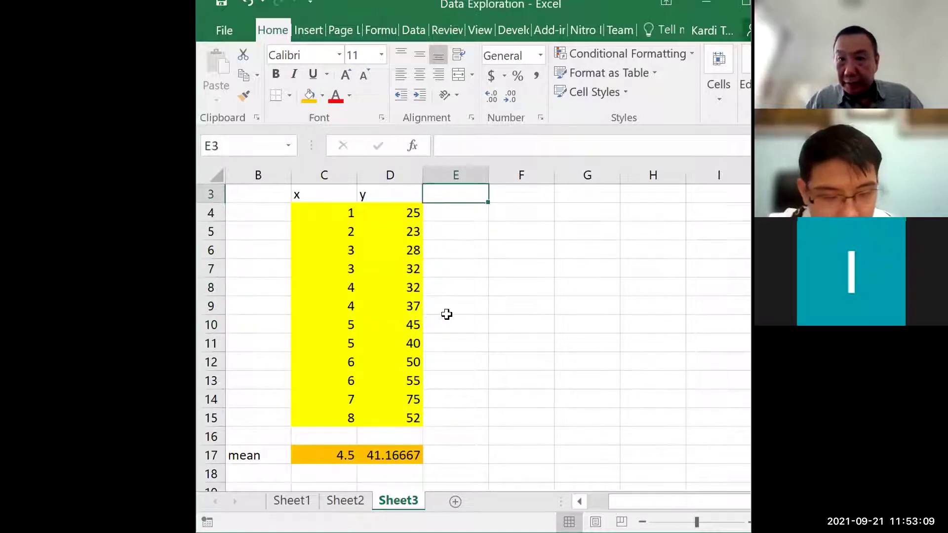
{"action": "key", "text": "Right"}
{"action": "key", "text": "Up"}
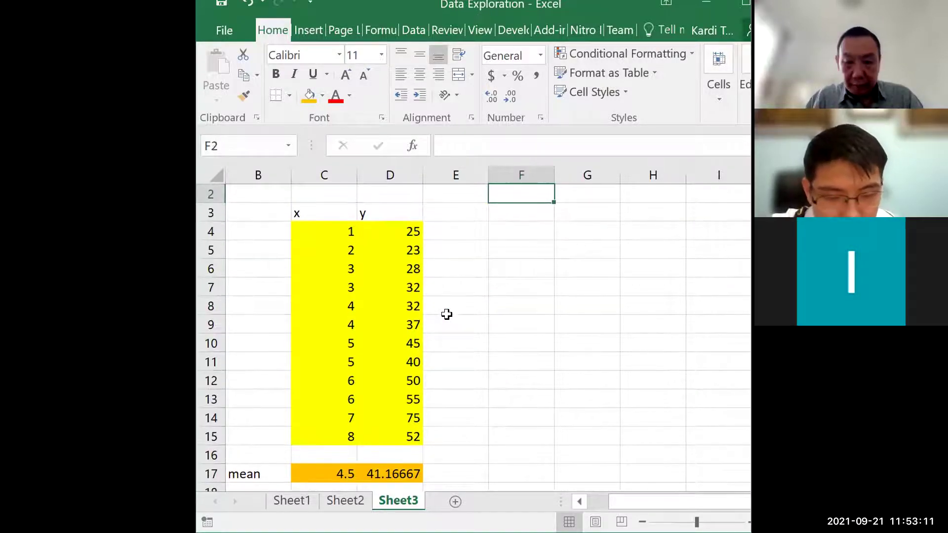
{"action": "type", "text": "centered data"}
{"action": "key", "text": "Return"}
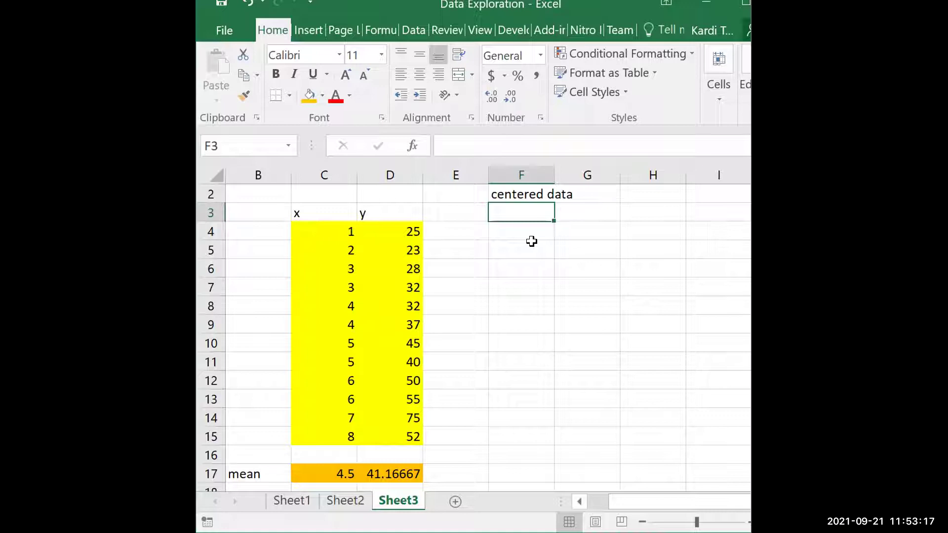
Copy the x and y column headers from C3:D3 to F3:G3
{"action": "key", "text": "Left"}
{"action": "key", "text": "Left"}
{"action": "key", "text": "Left"}
{"action": "key", "text": "shift+Right"}
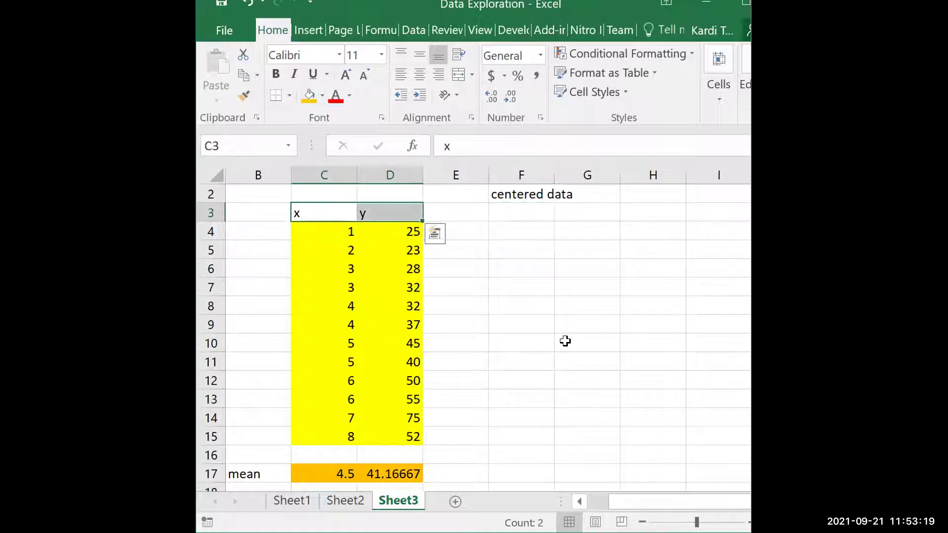
{"action": "key", "text": "ctrl+c"}
{"action": "key", "text": "Right"}
{"action": "key", "text": "Right"}
{"action": "key", "text": "Right"}
{"action": "key", "text": "ctrl+v"}
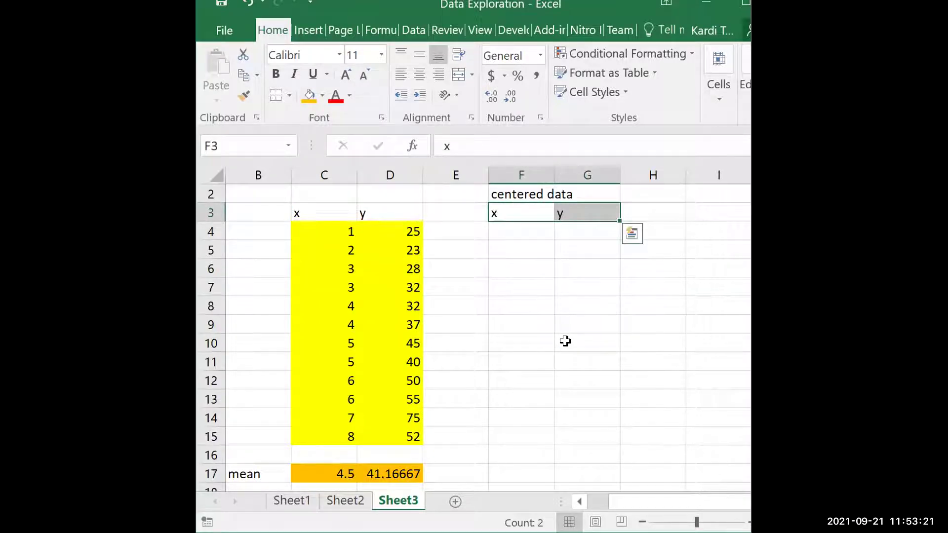
Enter the formula =C4-C17 in F4 to subtract the mean from the first x value
{"action": "key", "text": "Down"}
{"action": "type", "text": "="}
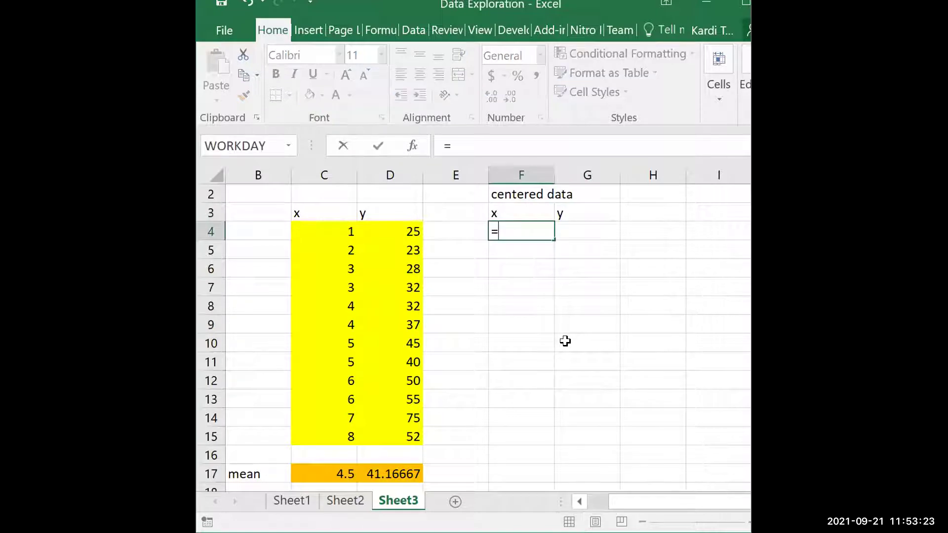
{"action": "key", "text": "Left"}
{"action": "key", "text": "Left"}
{"action": "key", "text": "Left"}
{"action": "type", "text": "-"}
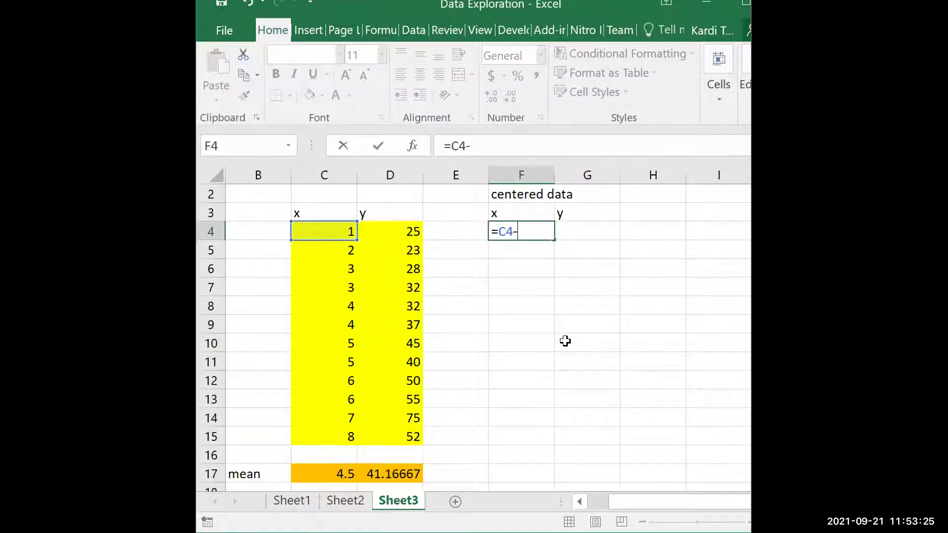
{"action": "key", "text": "Left"}
{"action": "key", "text": "Left"}
{"action": "key", "text": "Left"}
{"action": "key", "text": "Down"}
{"action": "key", "text": "Down"}
{"action": "key", "text": "Down"}
{"action": "key", "text": "Down"}
{"action": "key", "text": "Down"}
{"action": "key", "text": "Down"}
{"action": "key", "text": "Down"}
{"action": "key", "text": "Down"}
{"action": "key", "text": "Down"}
{"action": "key", "text": "Down"}
{"action": "key", "text": "Down"}
{"action": "key", "text": "Down"}
{"action": "key", "text": "Down"}
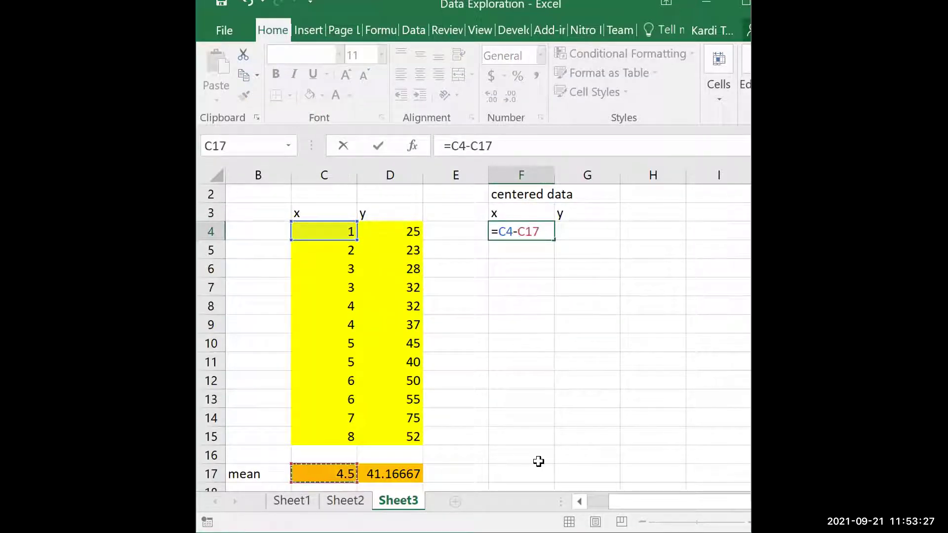
{"action": "key", "text": "Return"}
{"action": "key", "text": "Up"}
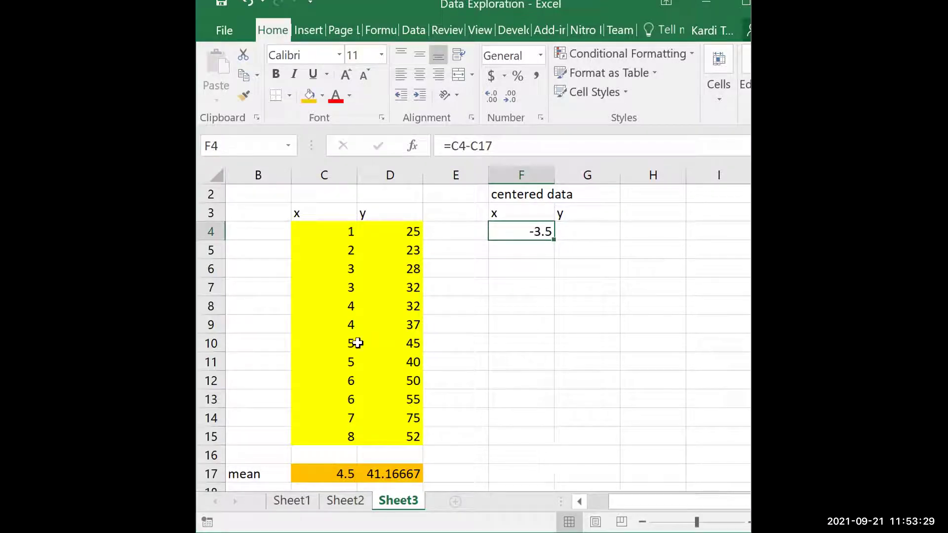
Make the mean's row reference absolute in F4 so the formula reads =C4-C$17
{"action": "left_click", "coordinate": [481, 151]}
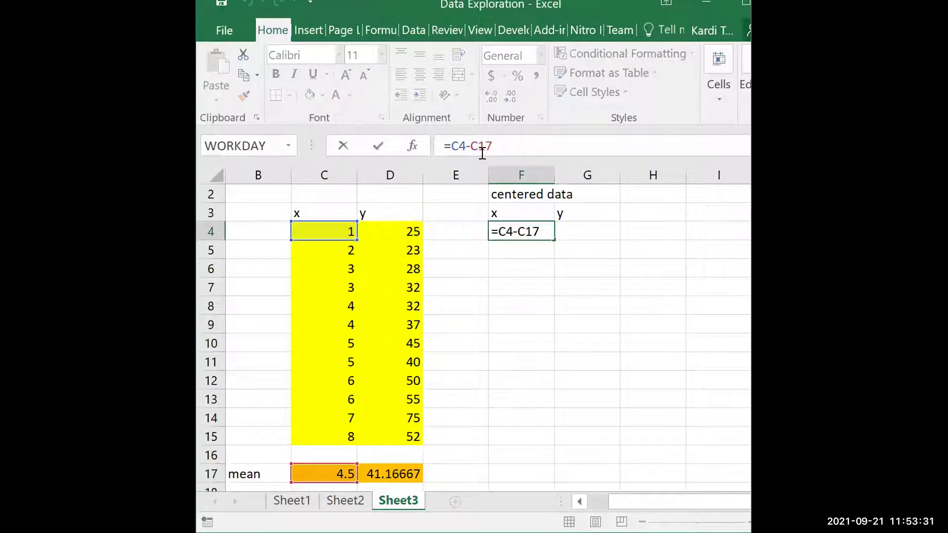
{"action": "type", "text": "$"}
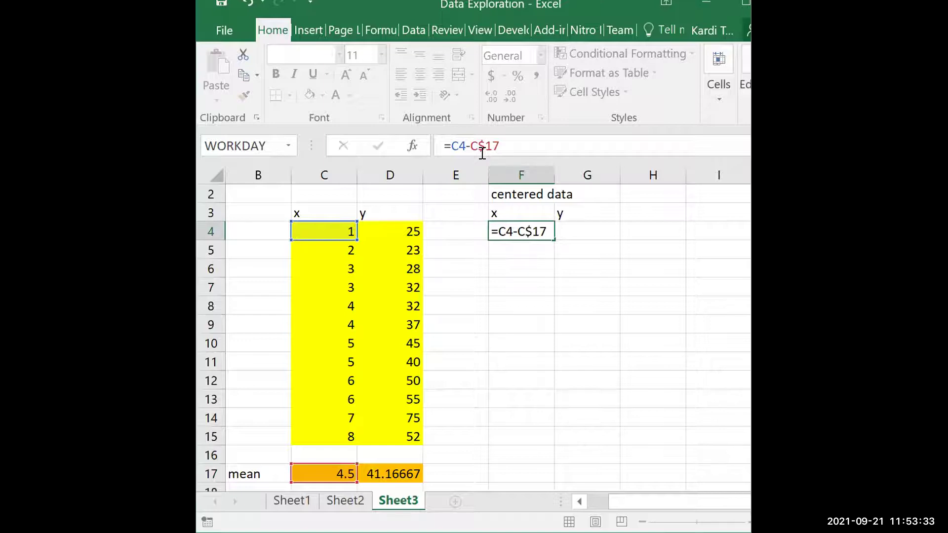
{"action": "key", "text": "Return"}
{"action": "key", "text": "Up"}
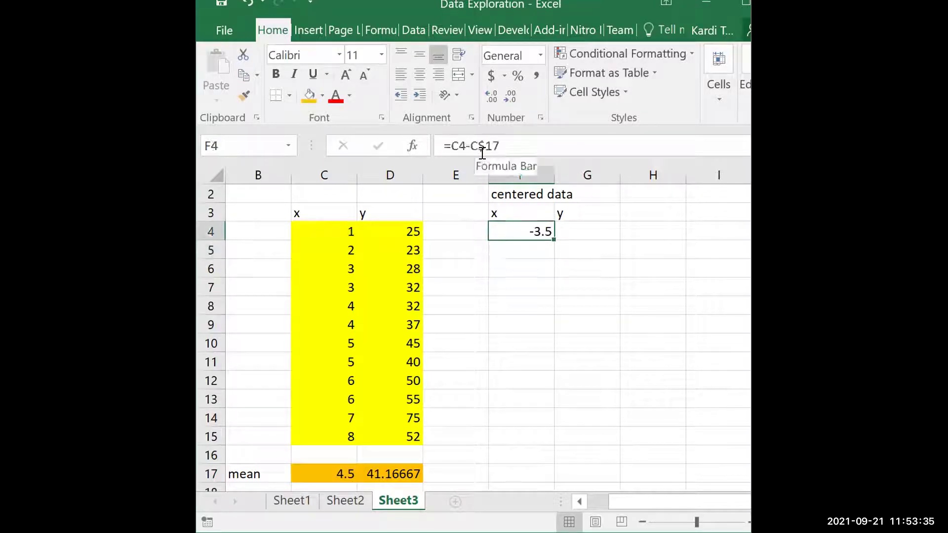
Copy the centering formula from F4 to the whole range F4:G15
{"action": "key", "text": "ctrl+c"}
{"action": "key", "text": "shift+Right"}
{"action": "key", "text": "shift+Down"}
{"action": "key", "text": "shift+Down"}
{"action": "key", "text": "shift+Down"}
{"action": "key", "text": "shift+Down"}
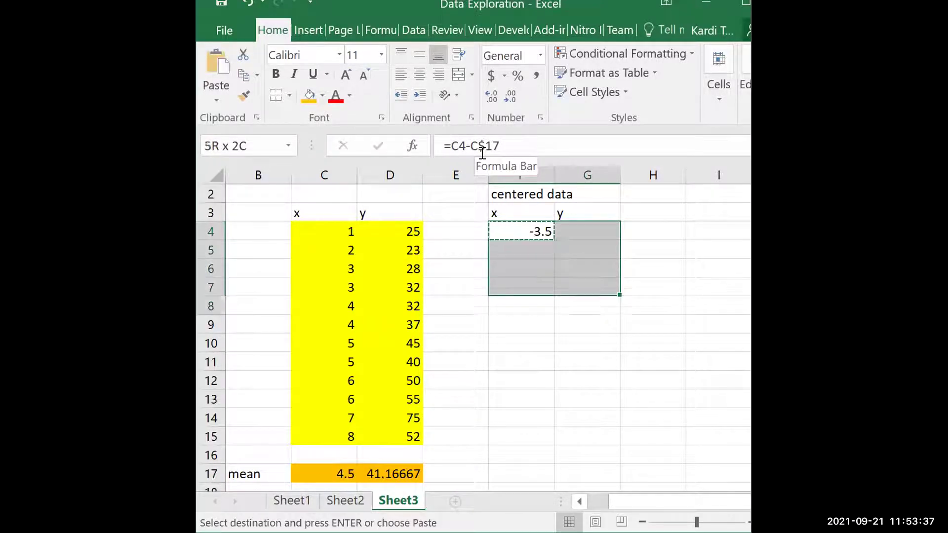
{"action": "key", "text": "shift+Down"}
{"action": "key", "text": "shift+Down"}
{"action": "key", "text": "shift+Down"}
{"action": "key", "text": "shift+Down"}
{"action": "key", "text": "shift+Down"}
{"action": "key", "text": "shift+Down"}
{"action": "key", "text": "shift+Down"}
{"action": "key", "text": "ctrl+v"}
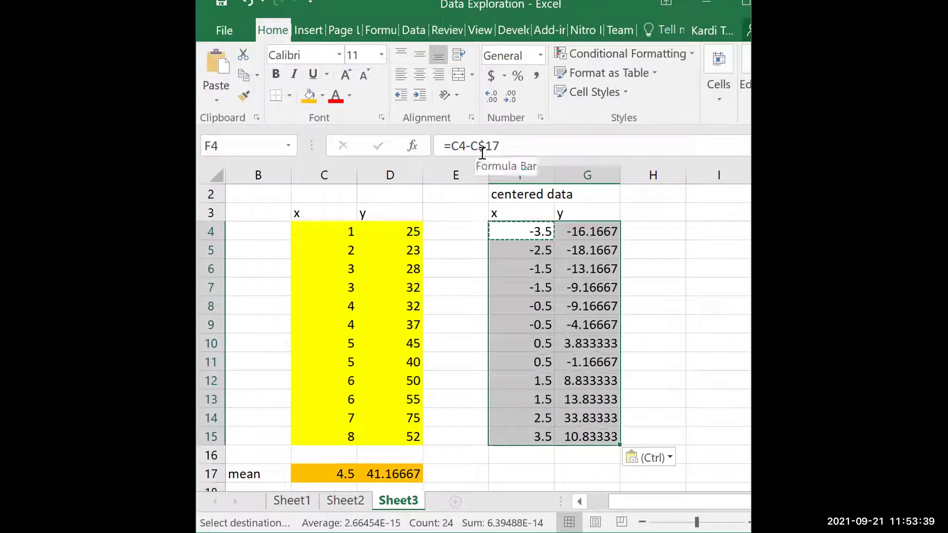
Inspect the cell references of the copied centering formulas in G4 and G12
{"action": "key", "text": "Escape"}
{"action": "key", "text": "Right"}
{"action": "key", "text": "F2"}
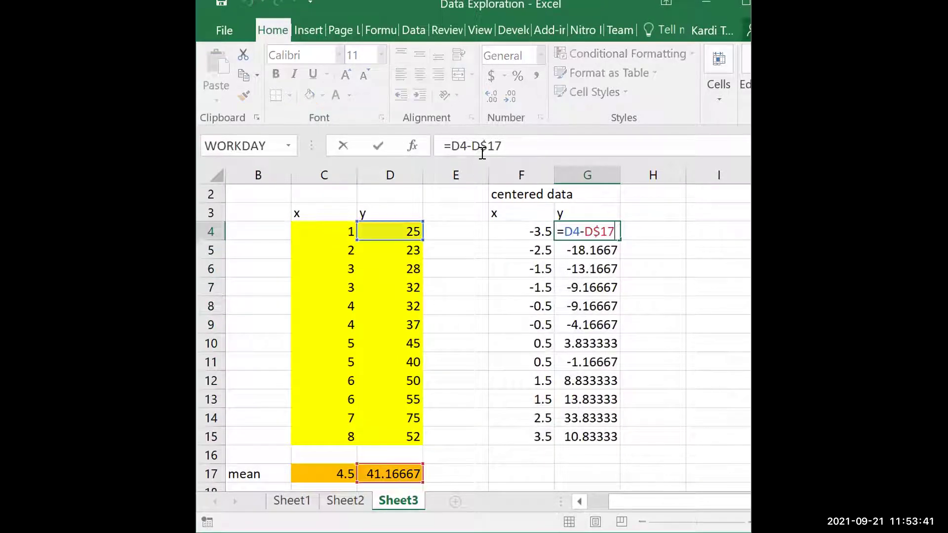
{"action": "key", "text": "Escape"}
{"action": "key", "text": "Down"}
{"action": "key", "text": "Down"}
{"action": "key", "text": "Down"}
{"action": "key", "text": "Down"}
{"action": "key", "text": "Down"}
{"action": "key", "text": "Down"}
{"action": "key", "text": "Down"}
{"action": "key", "text": "Down"}
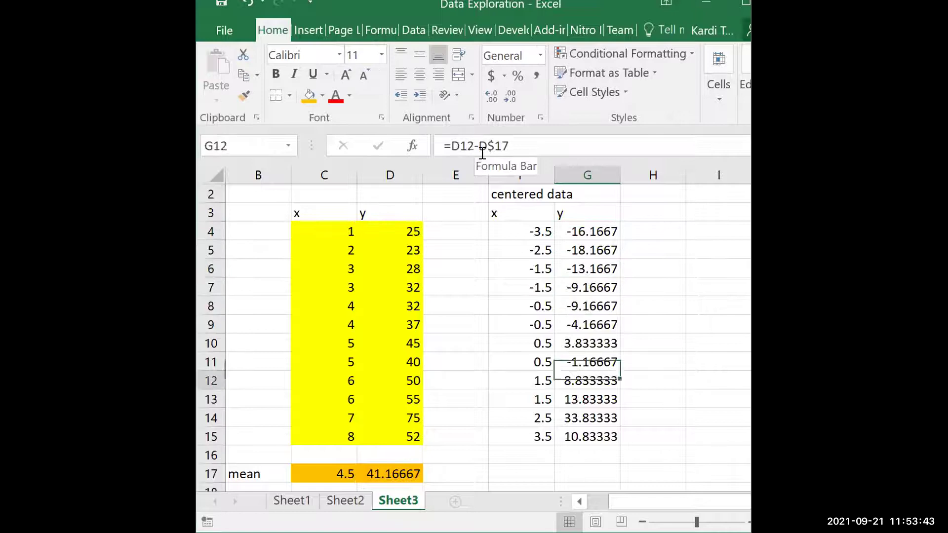
{"action": "key", "text": "F2"}
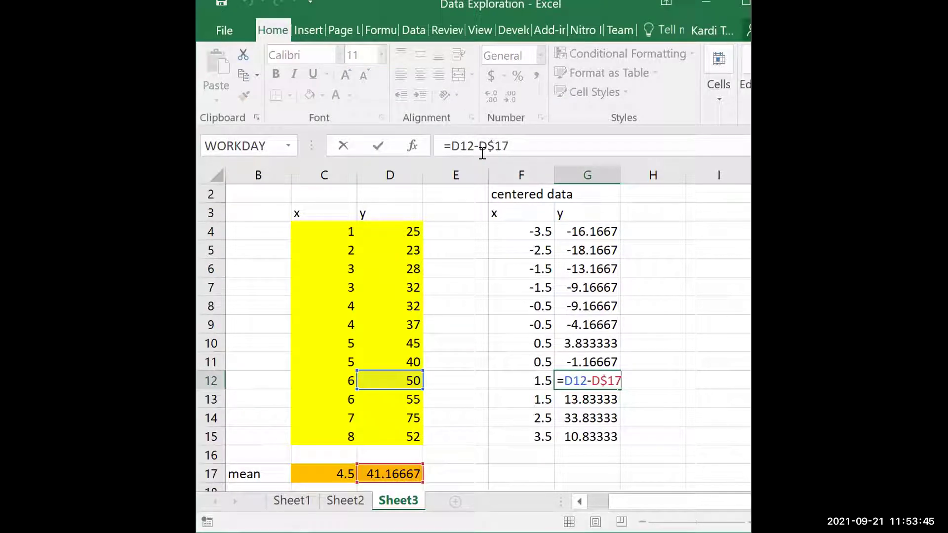
{"action": "key", "text": "Escape"}
Format the centered values in F4:G15 to show three decimal places
{"action": "key", "text": "Up"}
{"action": "key", "text": "Up"}
{"action": "key", "text": "Up"}
{"action": "key", "text": "Up"}
{"action": "key", "text": "Up"}
{"action": "key", "text": "Up"}
{"action": "key", "text": "Up"}
{"action": "key", "text": "Up"}
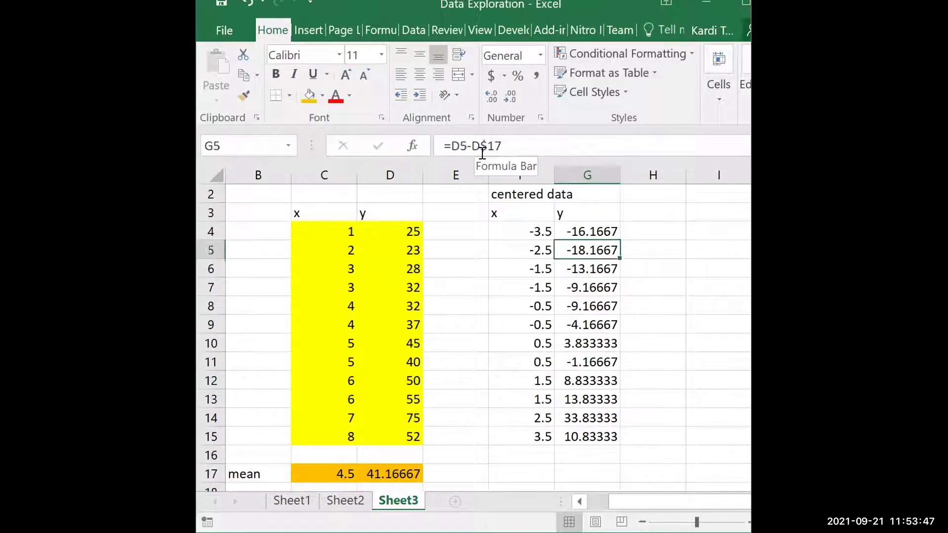
{"action": "key", "text": "Left"}
{"action": "key", "text": "shift+Right"}
{"action": "key", "text": "shift+Down"}
{"action": "key", "text": "shift+Down"}
{"action": "key", "text": "shift+Down"}
{"action": "key", "text": "shift+Down"}
{"action": "key", "text": "shift+Down"}
{"action": "key", "text": "shift+Down"}
{"action": "key", "text": "shift+Down"}
{"action": "key", "text": "shift+Down"}
{"action": "key", "text": "shift+Down"}
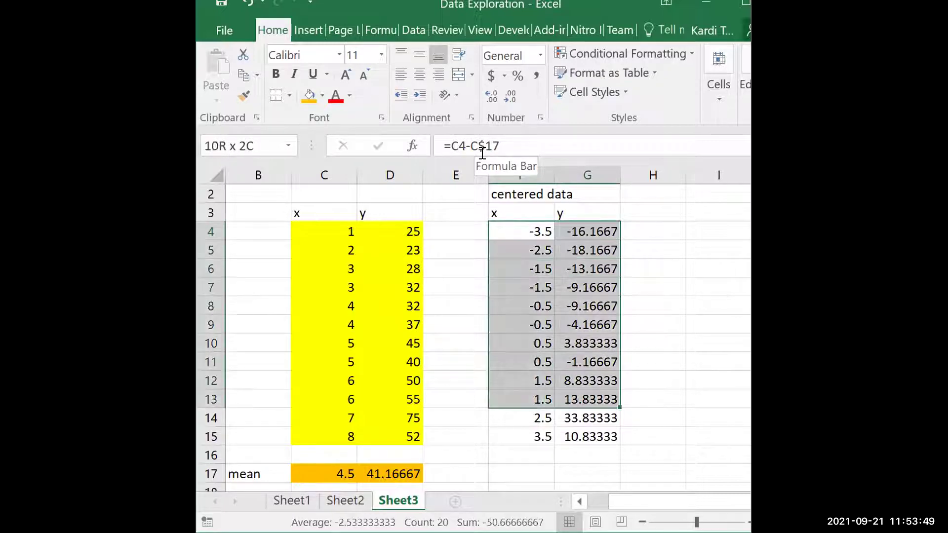
{"action": "key", "text": "shift+Down"}
{"action": "key", "text": "shift+Down"}
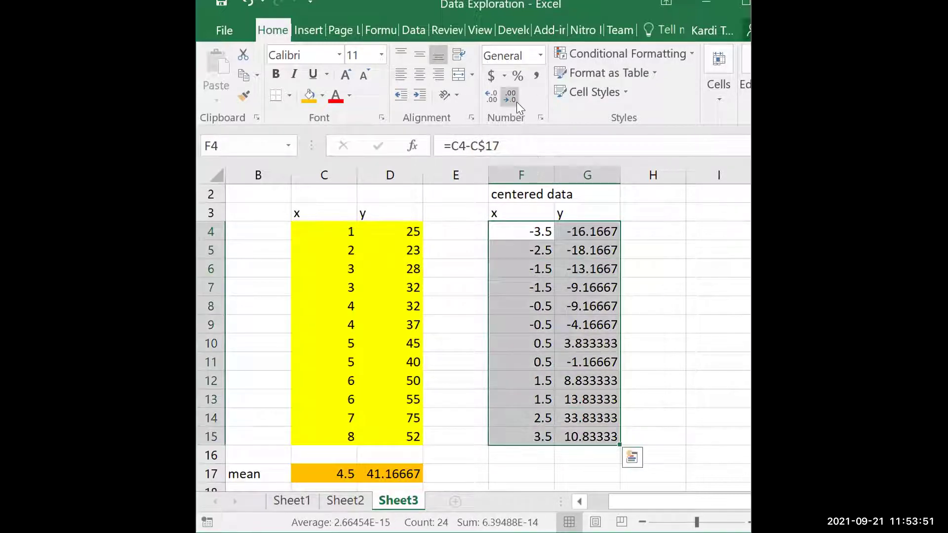
{"action": "left_click", "coordinate": [515, 100]}
{"action": "left_click", "coordinate": [494, 93]}
{"action": "left_click", "coordinate": [495, 92]}
{"action": "left_click", "coordinate": [495, 93]}
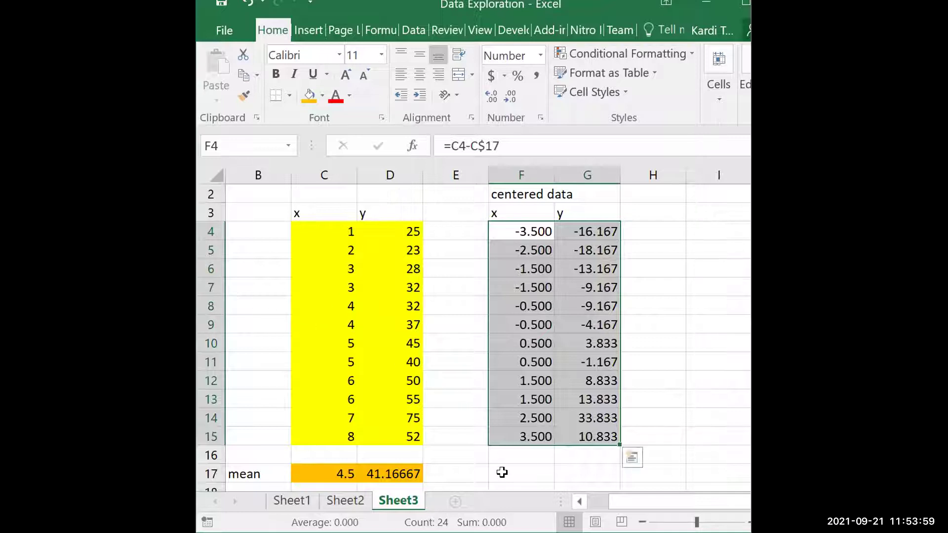
Enter the label "n" in cell F17, below the centered data
{"action": "left_click", "coordinate": [502, 472]}
{"action": "type", "text": "n"}
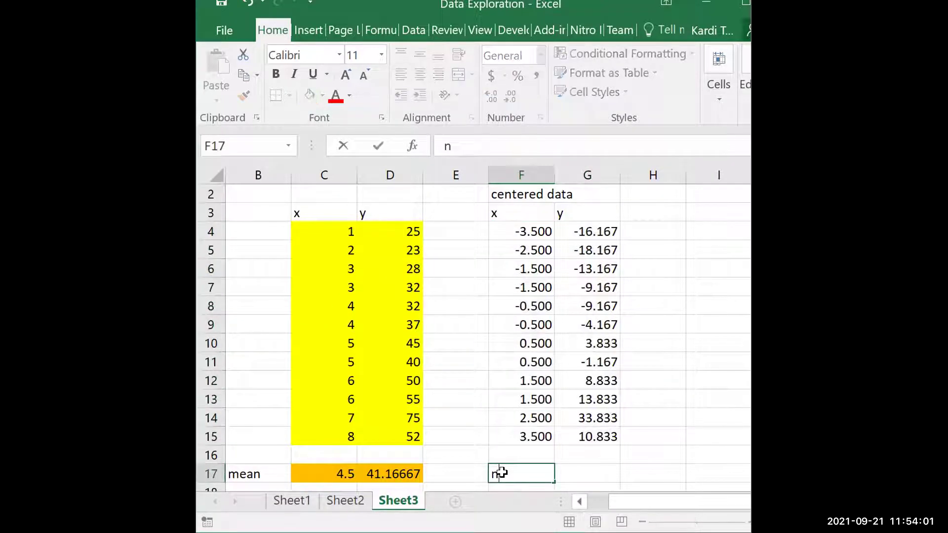
{"action": "key", "text": "Return"}
Try to enter a COUNT formula over the x values C4:C15 in cell G17, beside the n label
{"action": "key", "text": "Up"}
{"action": "key", "text": "Right"}
{"action": "key", "text": "F2"}
{"action": "type", "text": "="}
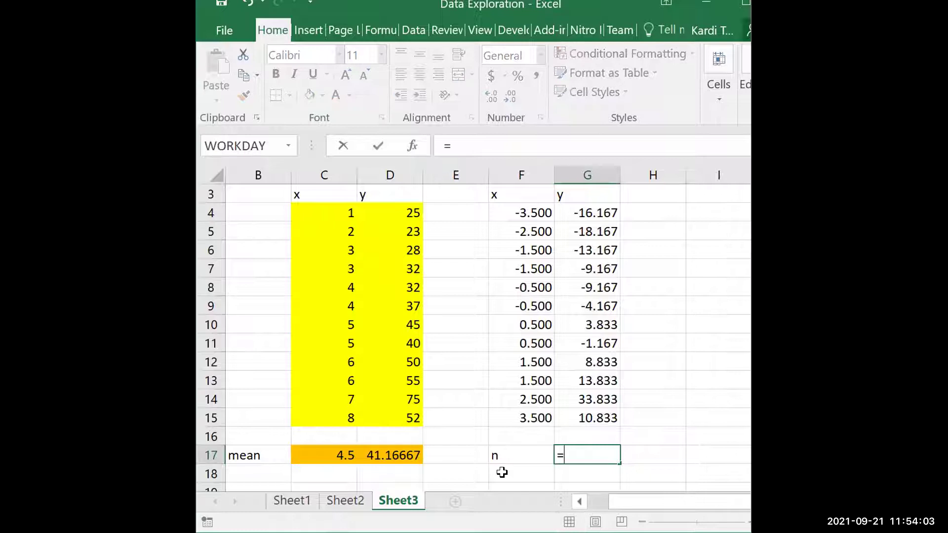
{"action": "type", "text": "count"}
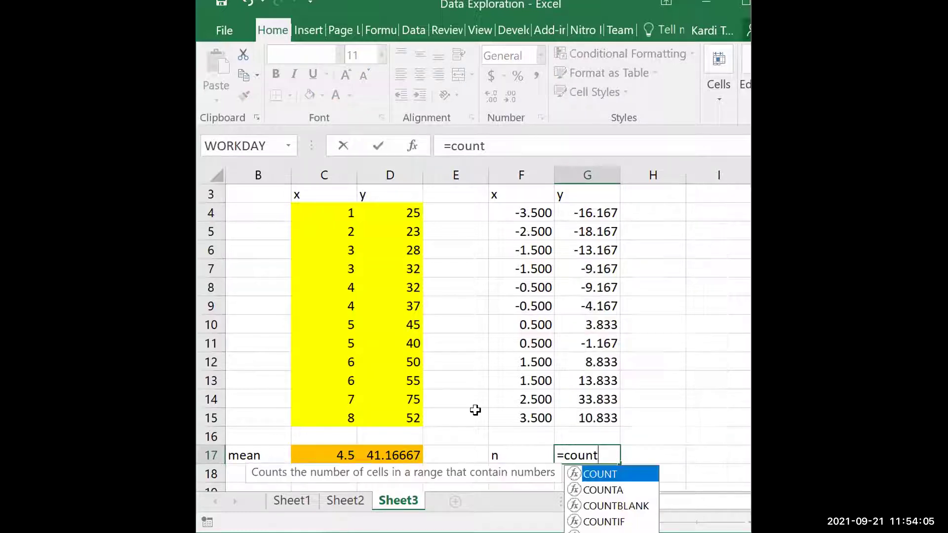
{"action": "left_click_drag", "start_coordinate": [327, 213], "coordinate": [295, 411]}
{"action": "type", "text": ")"}
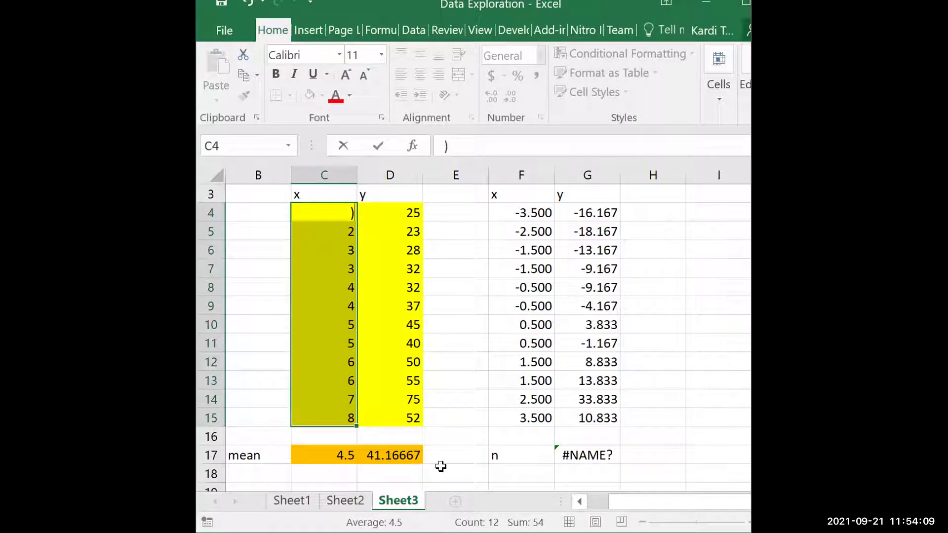
Correct the formula in G17 to =COUNT(C4:C15) so it counts the x observations
{"action": "left_click", "coordinate": [575, 455]}
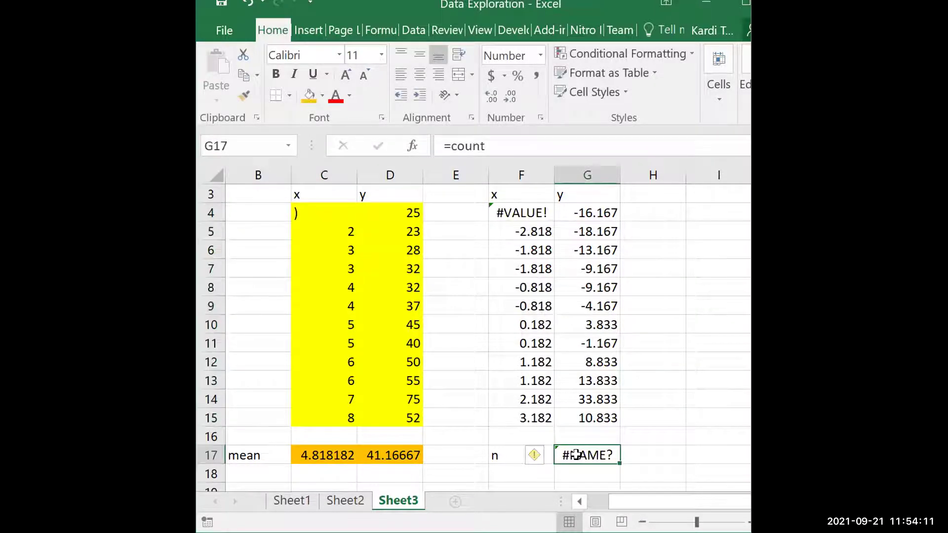
{"action": "left_click", "coordinate": [491, 149]}
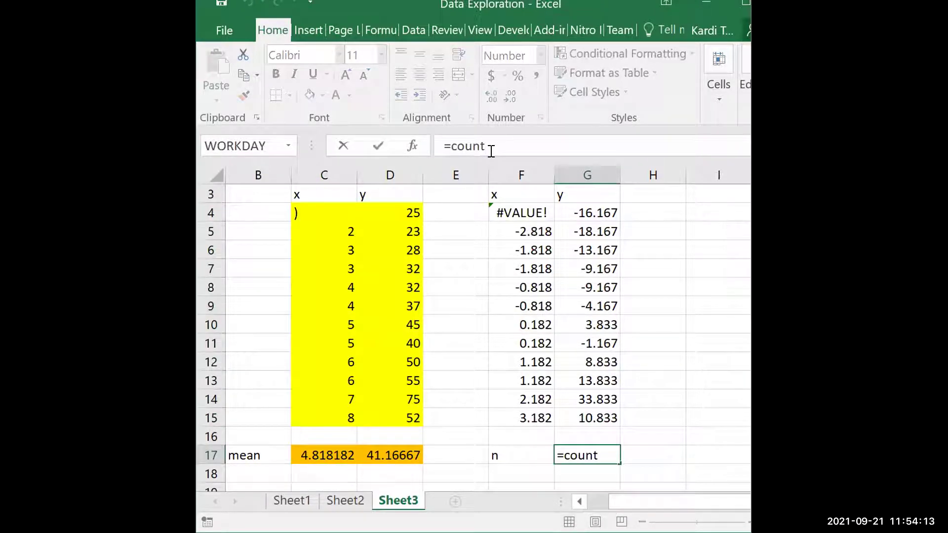
{"action": "type", "text": "("}
{"action": "left_click", "coordinate": [322, 213]}
{"action": "left_click_drag", "start_coordinate": [308, 393], "coordinate": [306, 406]}
{"action": "type", "text": ")"}
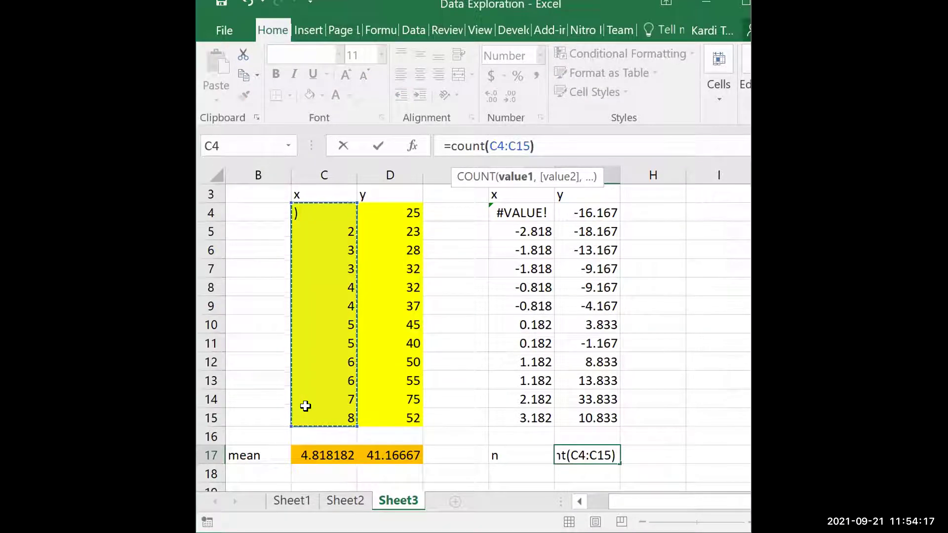
{"action": "key", "text": "ctrl+Return"}
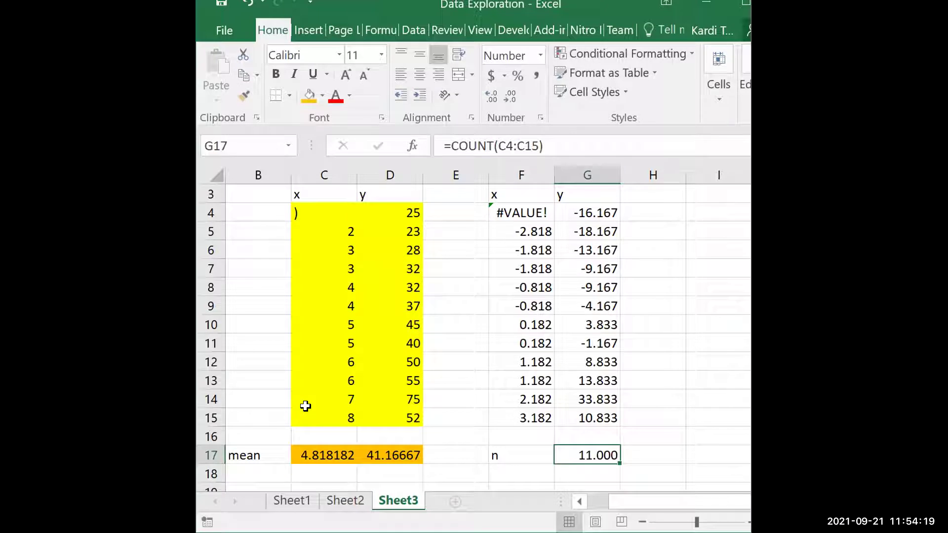
Restore the first x value in cell C4 to 1
{"action": "left_click", "coordinate": [350, 217]}
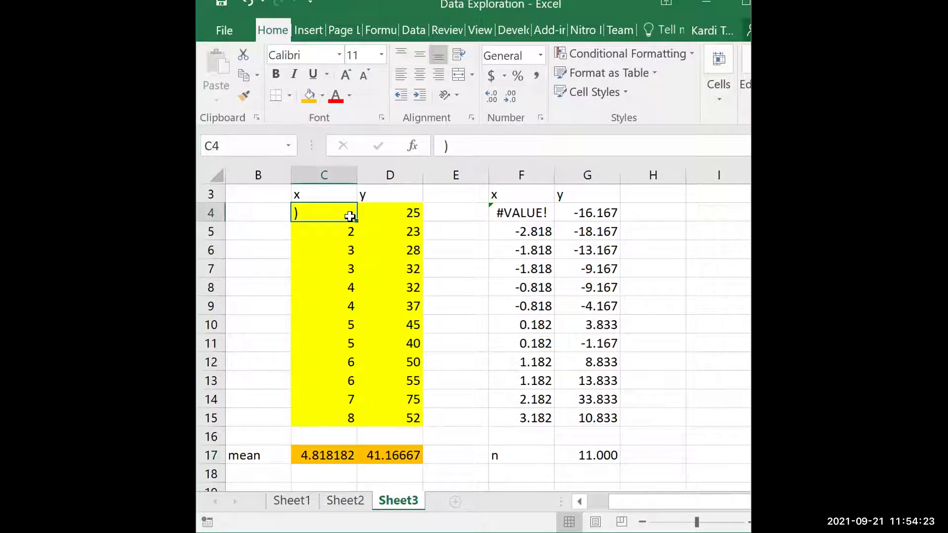
{"action": "type", "text": "1"}
{"action": "key", "text": "Return"}
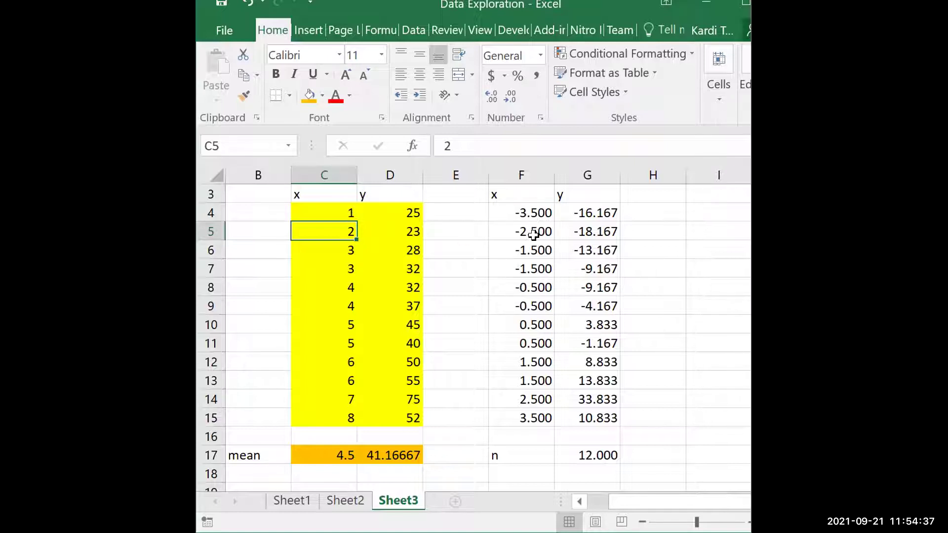
Shade the centered data range F4:G15 with the orange fill color
{"action": "scroll", "coordinate": [533, 239], "scroll_direction": "up", "scroll_amount": 1}
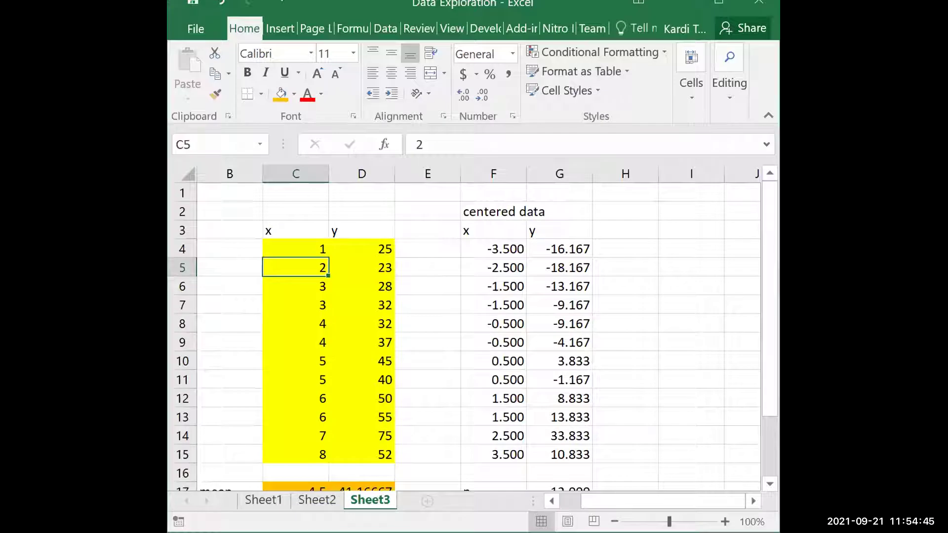
{"action": "left_click", "coordinate": [604, 230]}
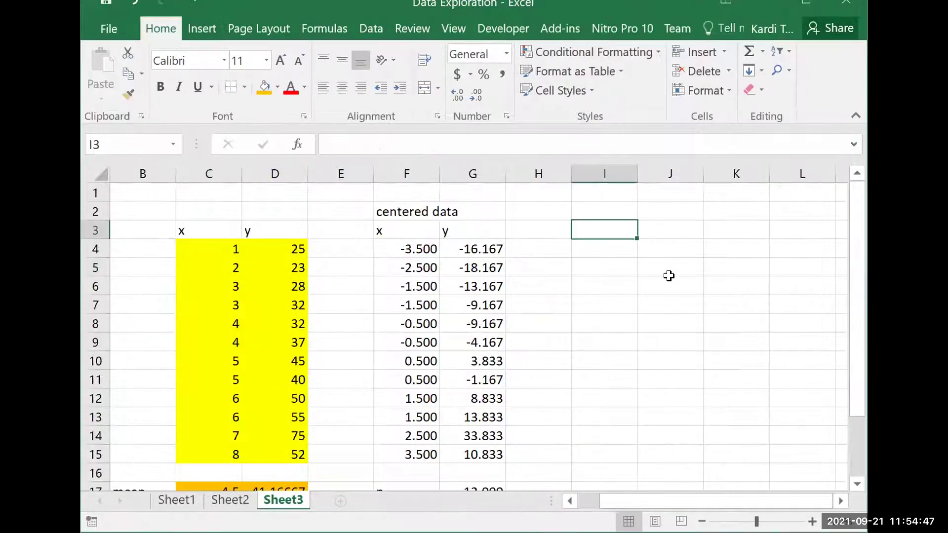
{"action": "key", "text": "Down"}
{"action": "key", "text": "Left"}
{"action": "key", "text": "Left"}
{"action": "key", "text": "Left"}
{"action": "key", "text": "shift+Right"}
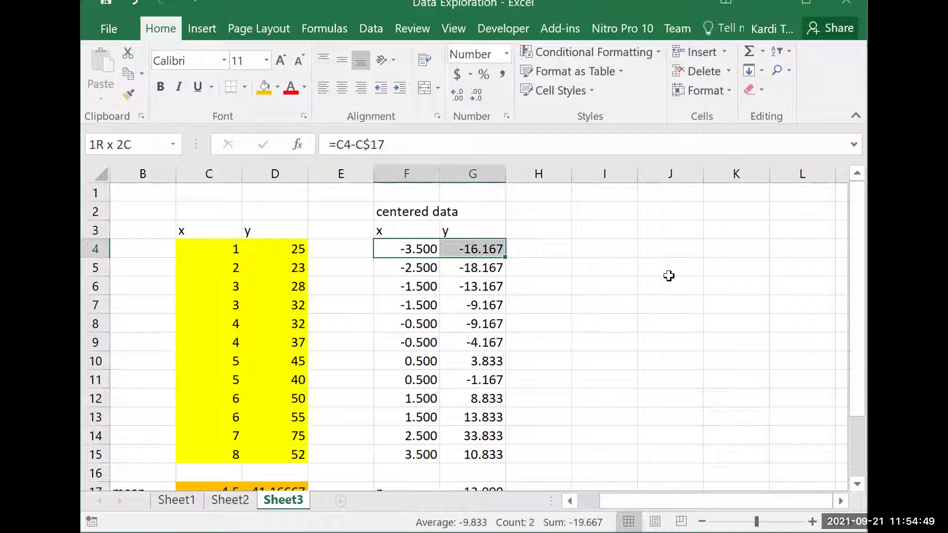
{"action": "key", "text": "shift+Down"}
{"action": "key", "text": "shift+Down"}
{"action": "key", "text": "shift+Down"}
{"action": "key", "text": "shift+Down"}
{"action": "key", "text": "shift+Down"}
{"action": "key", "text": "shift+Down"}
{"action": "key", "text": "shift+Down"}
{"action": "key", "text": "shift+Down"}
{"action": "key", "text": "shift+Down"}
{"action": "key", "text": "shift+Down"}
{"action": "key", "text": "shift+Down"}
{"action": "key", "text": "ctrl+d"}
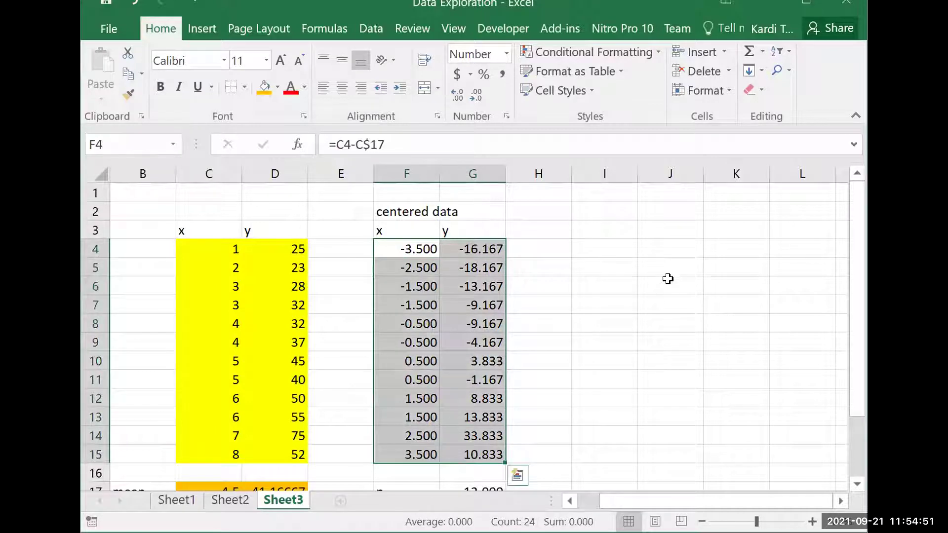
{"action": "left_click", "coordinate": [259, 88]}
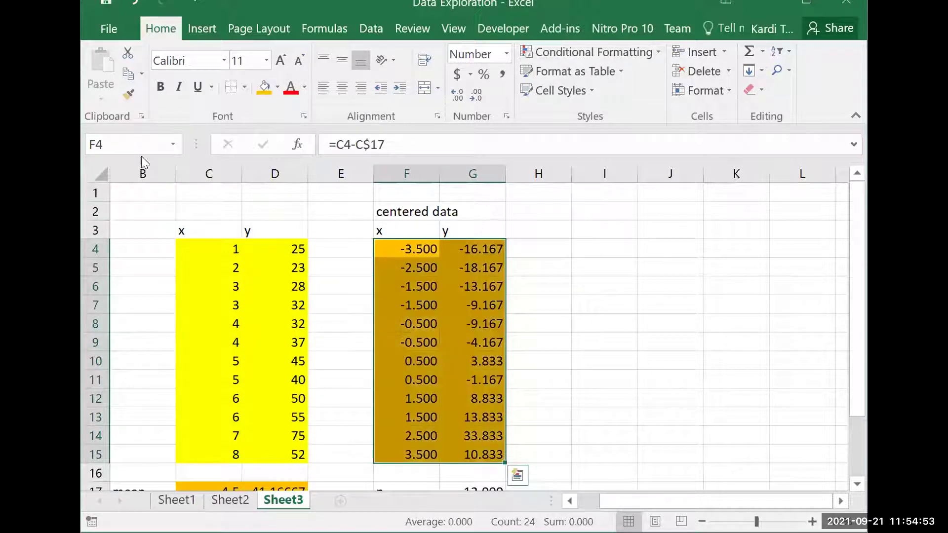
Name the centered data range F4:G15 "Xbar"
{"action": "left_click", "coordinate": [140, 151]}
{"action": "type", "text": "X"}
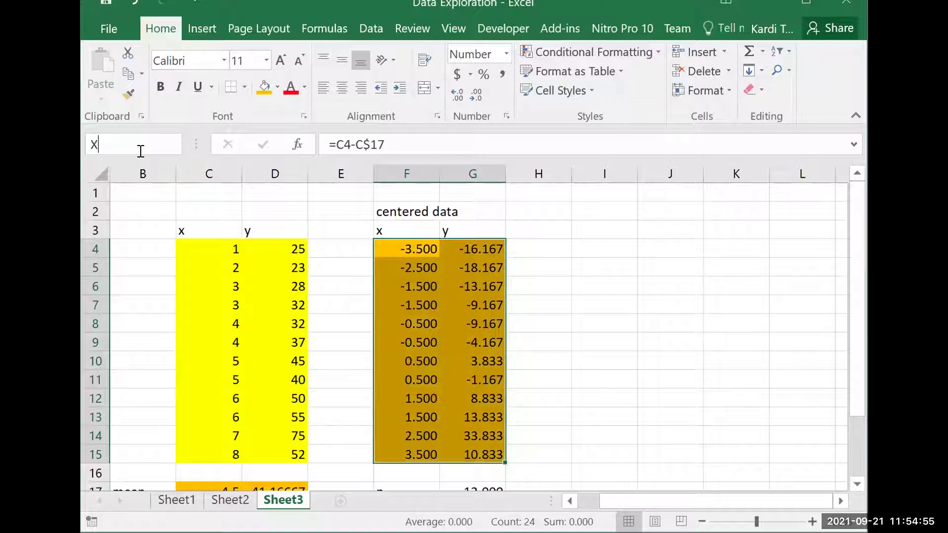
{"action": "type", "text": "bar"}
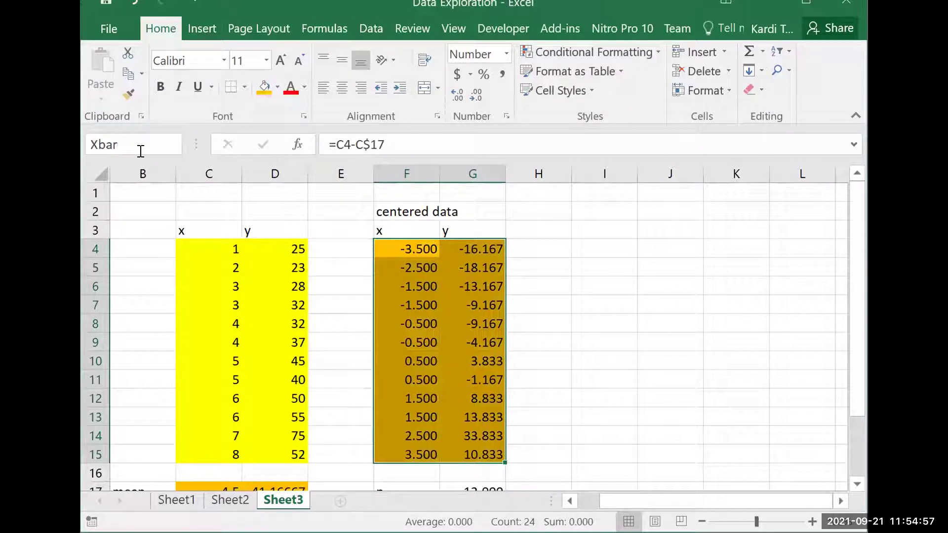
{"action": "key", "text": "Return"}
Enter the formula =TRANSPOSE(Xbar) in cell I4, referencing the centered data range
{"action": "left_click", "coordinate": [587, 239]}
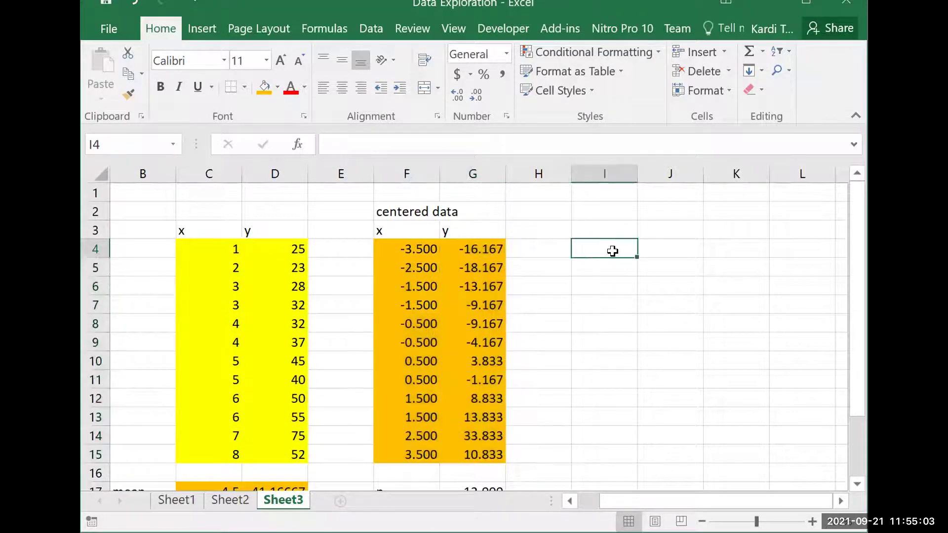
{"action": "type", "text": "="}
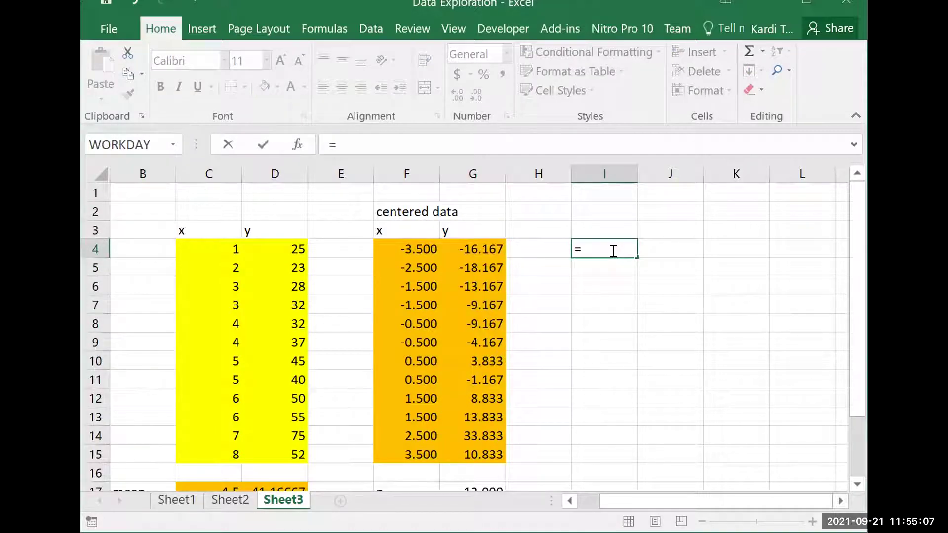
{"action": "type", "text": "TRANSPOSE("}
{"action": "left_click", "coordinate": [417, 249]}
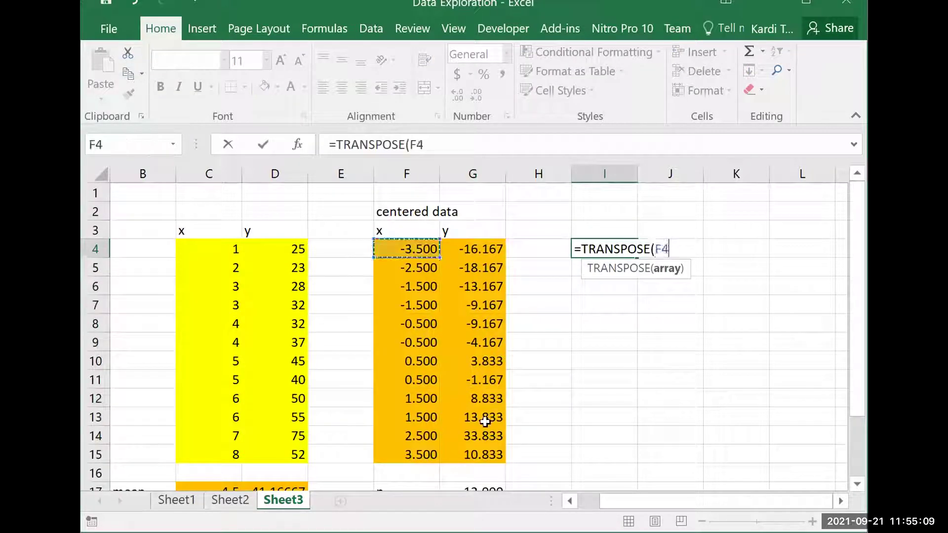
{"action": "left_click", "coordinate": [482, 451], "text": "shift"}
{"action": "type", "text": ")"}
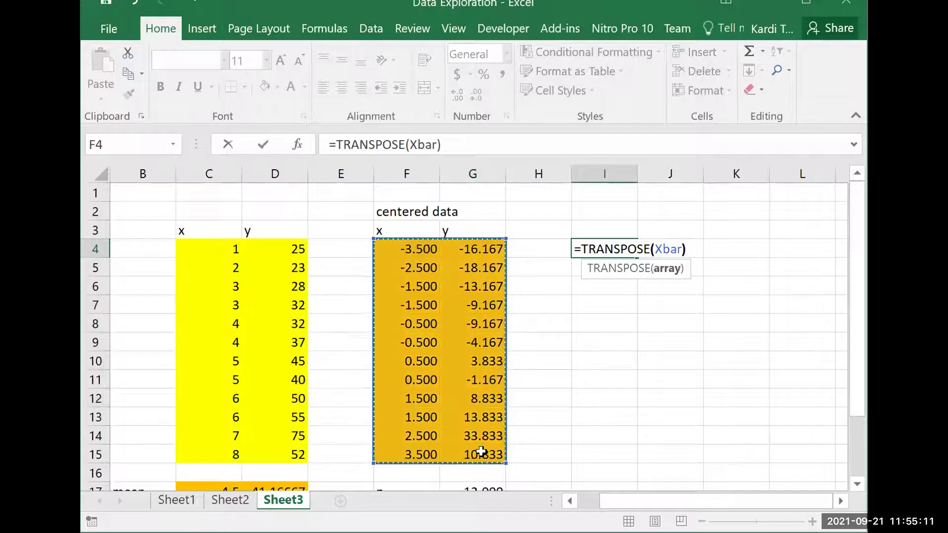
{"action": "key", "text": "ctrl+Return"}
{"action": "key", "text": "shift+Down"}
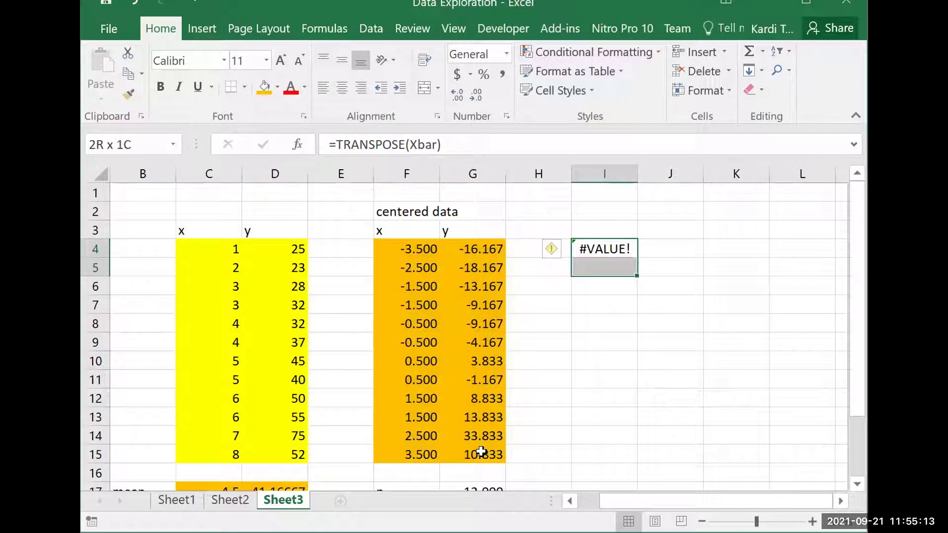
{"action": "key", "text": "shift+Up"}
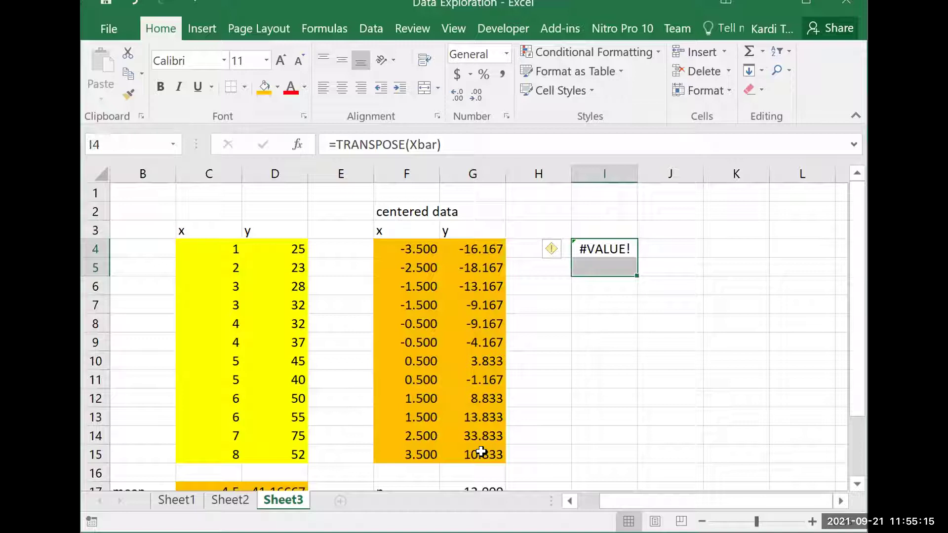
Extend the heading in F2 with the matrix dimensions so it reads "centered data (12,2)"
{"action": "key", "text": "Up"}
{"action": "key", "text": "Up"}
{"action": "key", "text": "Left"}
{"action": "key", "text": "Left"}
{"action": "key", "text": "Left"}
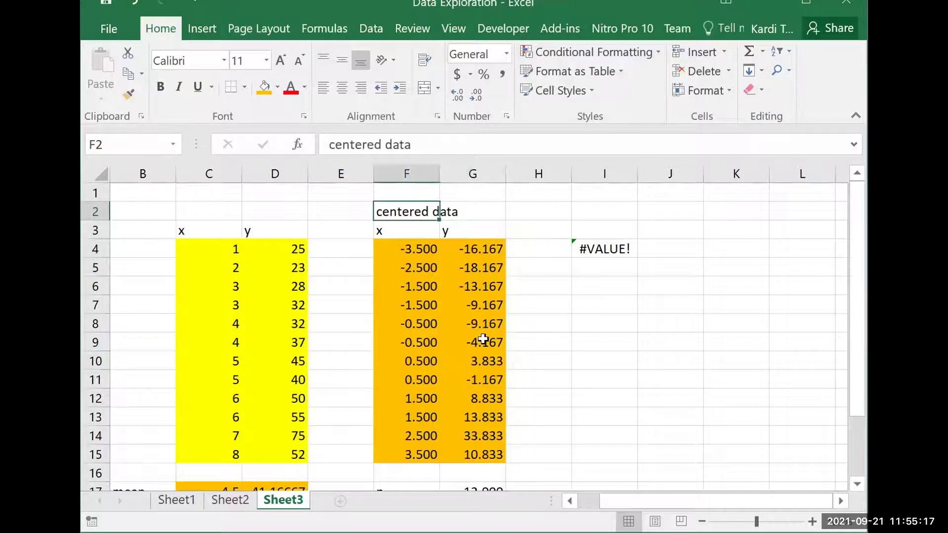
{"action": "left_click", "coordinate": [492, 145]}
{"action": "type", "text": "("}
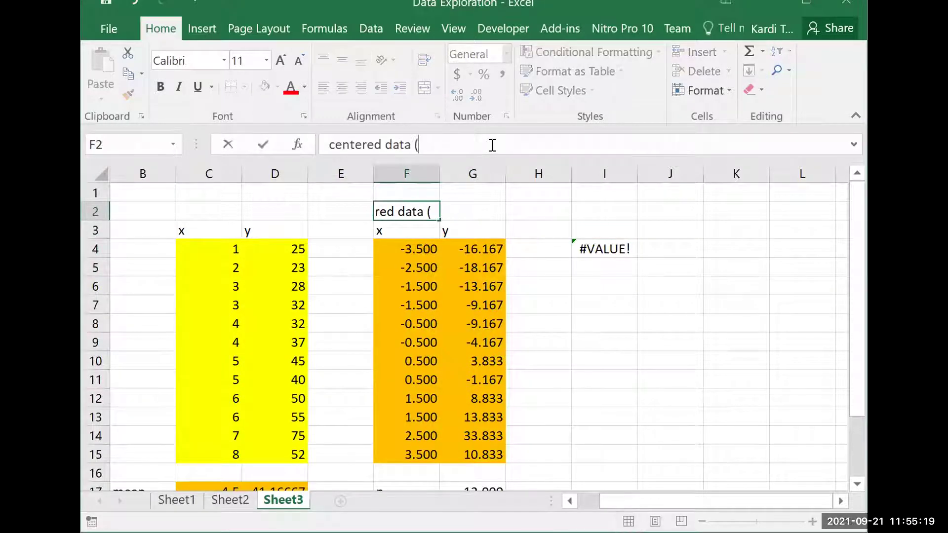
{"action": "type", "text": "12 x"}
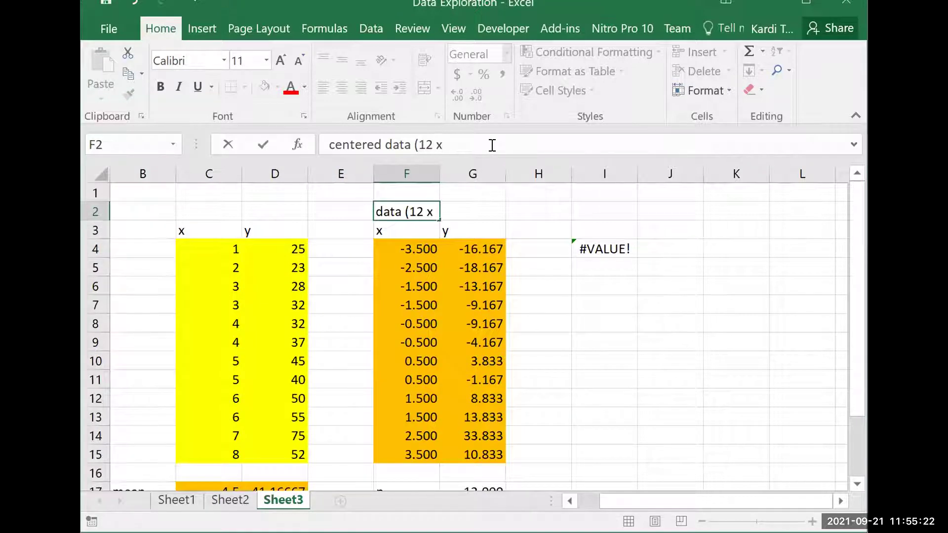
{"action": "key", "text": "BackSpace"}
{"action": "key", "text": "BackSpace"}
{"action": "type", "text": ",2)"}
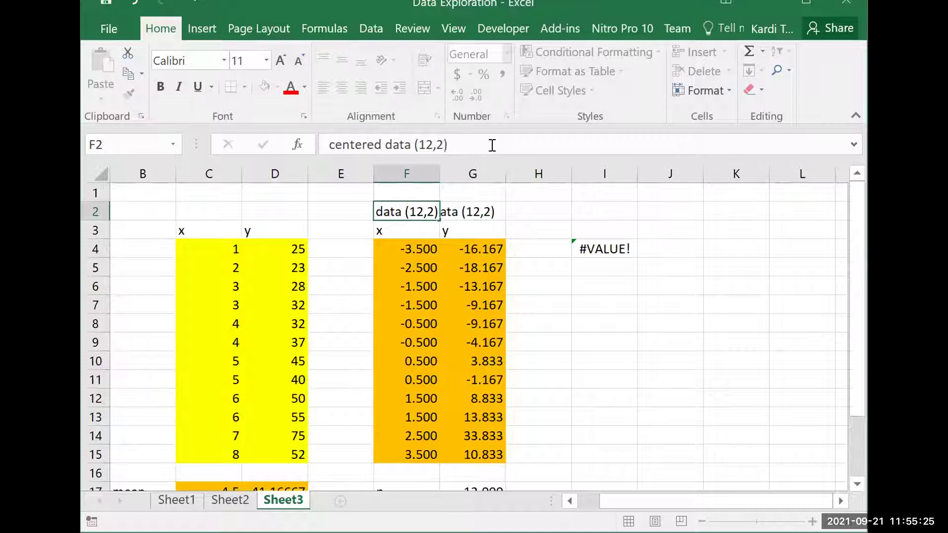
{"action": "key", "text": "Return"}
Enter the heading "Transpose centered data (2,12)" in cell I2, above the TRANSPOSE formula
{"action": "key", "text": "Right"}
{"action": "key", "text": "Right"}
{"action": "key", "text": "Right"}
{"action": "key", "text": "Up"}
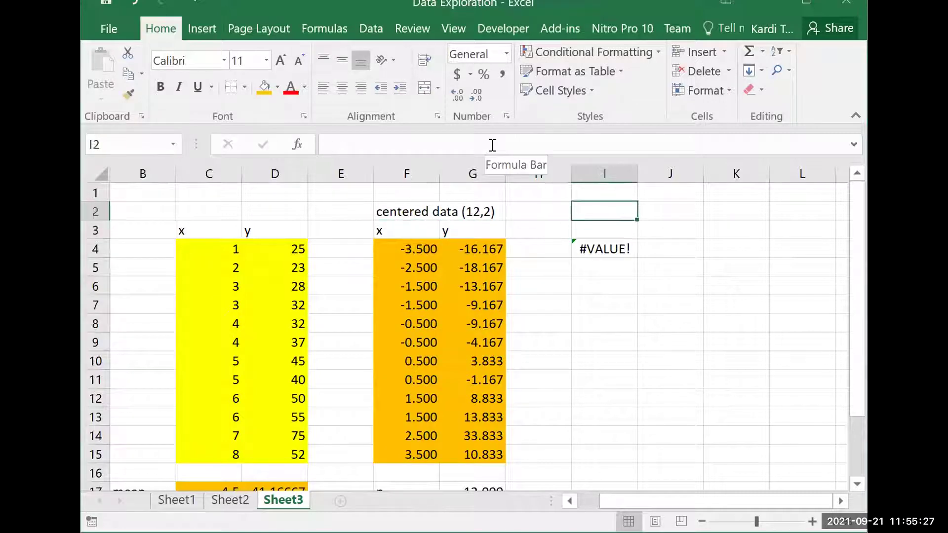
{"action": "type", "text": "Transpo"}
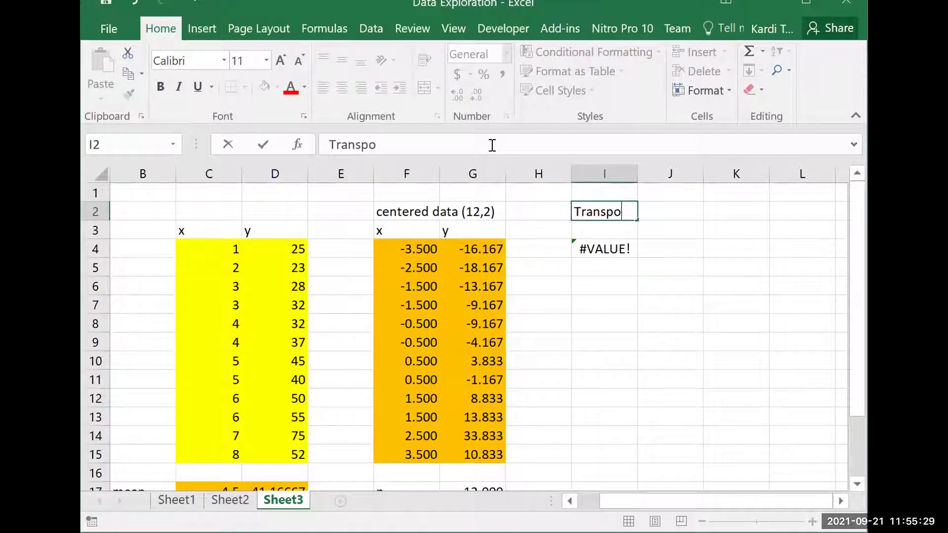
{"action": "type", "text": "se cen"}
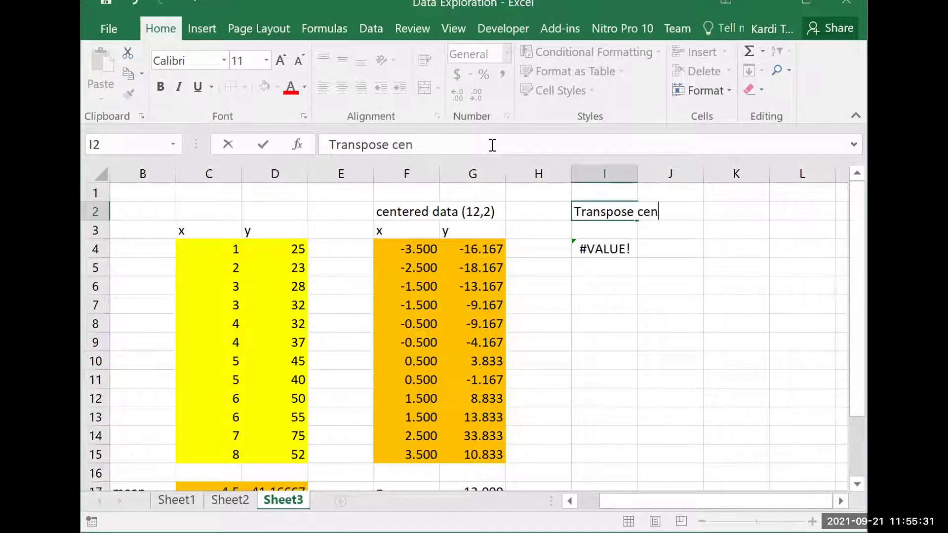
{"action": "type", "text": "tered data (2,12"}
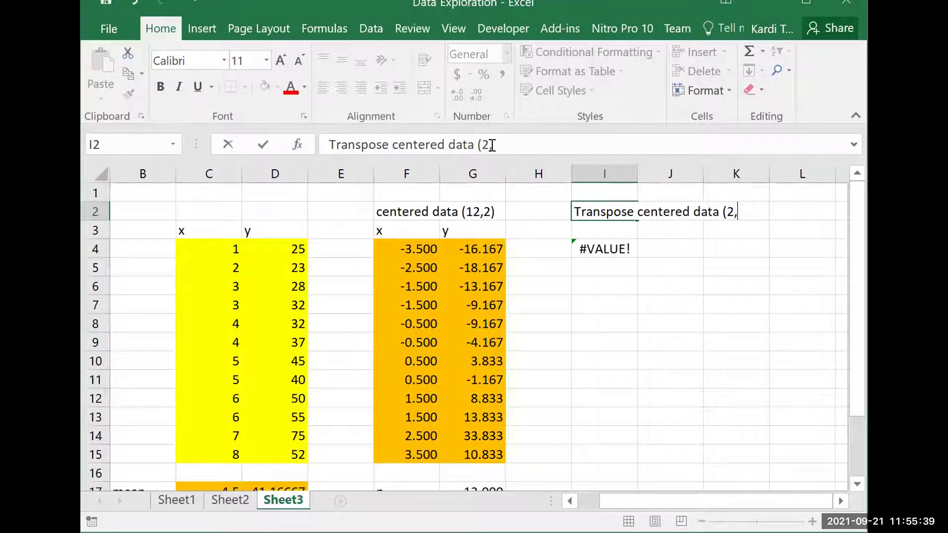
{"action": "key", "text": "Return"}
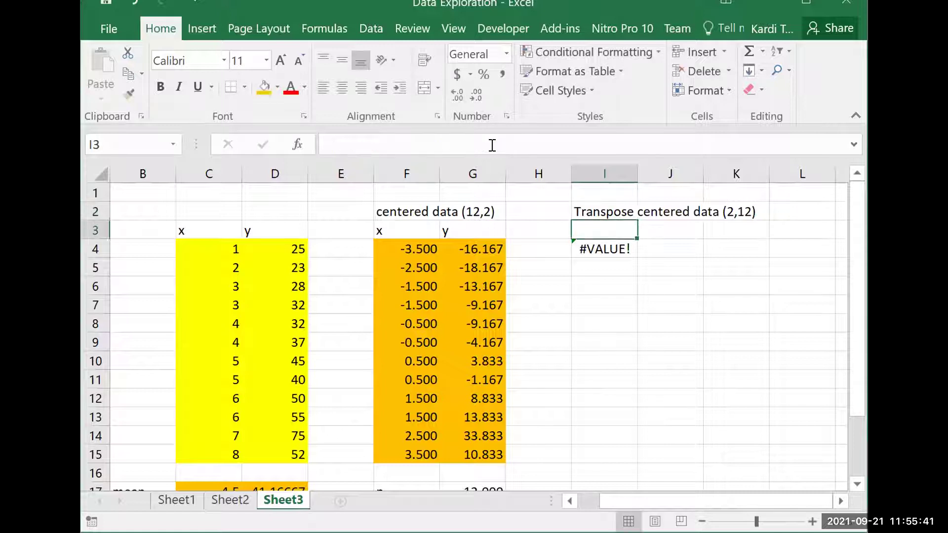
Convert the TRANSPOSE(Xbar) formula in I4 into an array formula filling the 2-by-12 range I4:T5
{"action": "key", "text": "Down"}
{"action": "key", "text": "shift+Down"}
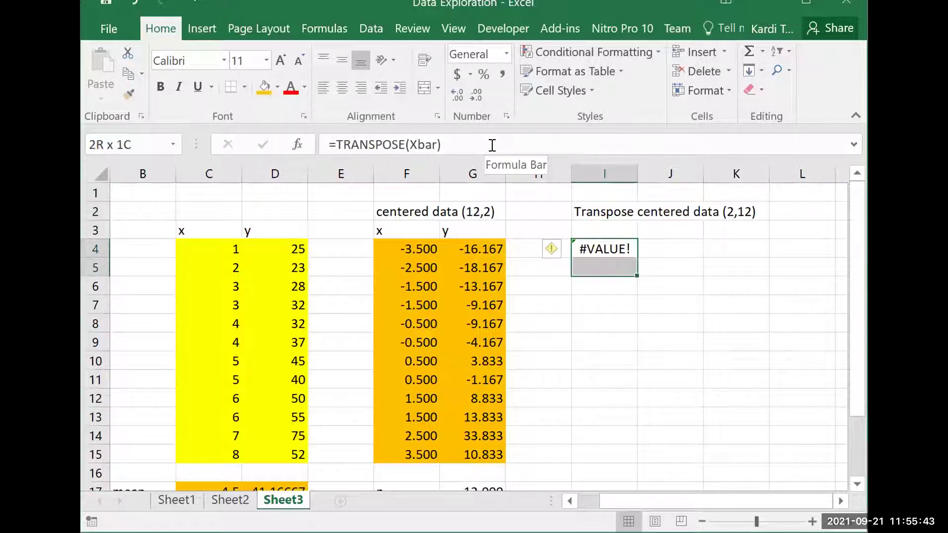
{"action": "key", "text": "shift+Right"}
{"action": "key", "text": "shift+Right"}
{"action": "key", "text": "shift+Right"}
{"action": "key", "text": "shift+Right"}
{"action": "key", "text": "shift+Right"}
{"action": "key", "text": "shift+Right"}
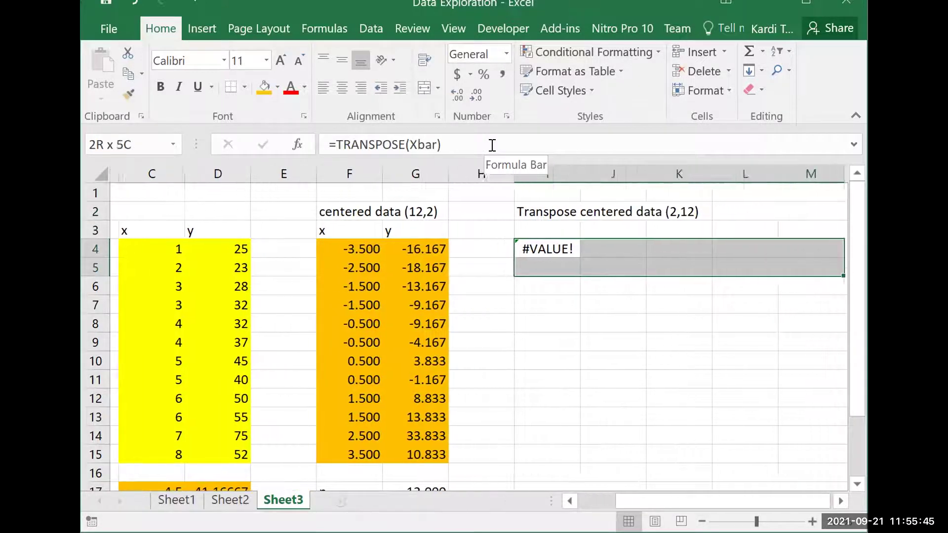
{"action": "key", "text": "shift+Right"}
{"action": "key", "text": "shift+Right"}
{"action": "key", "text": "shift+Right"}
{"action": "key", "text": "shift+Right"}
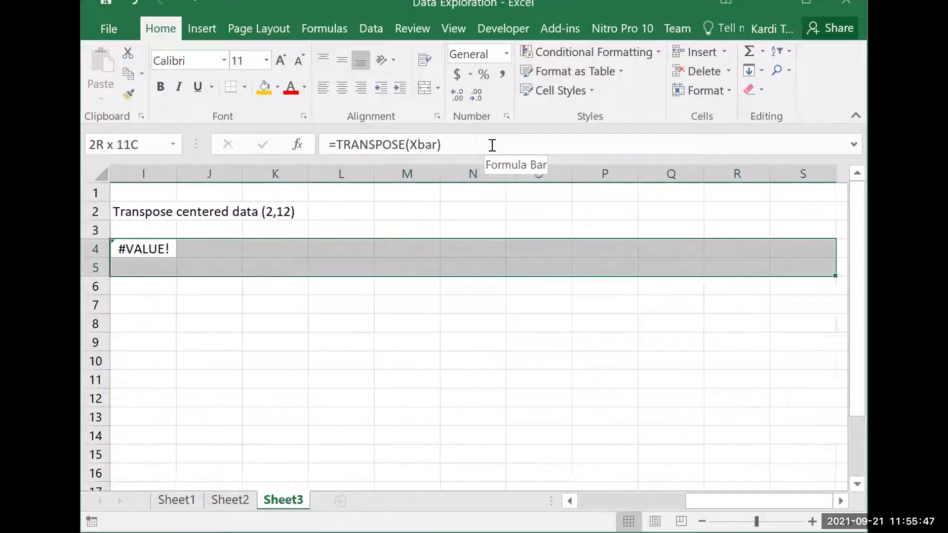
{"action": "key", "text": "shift+Right"}
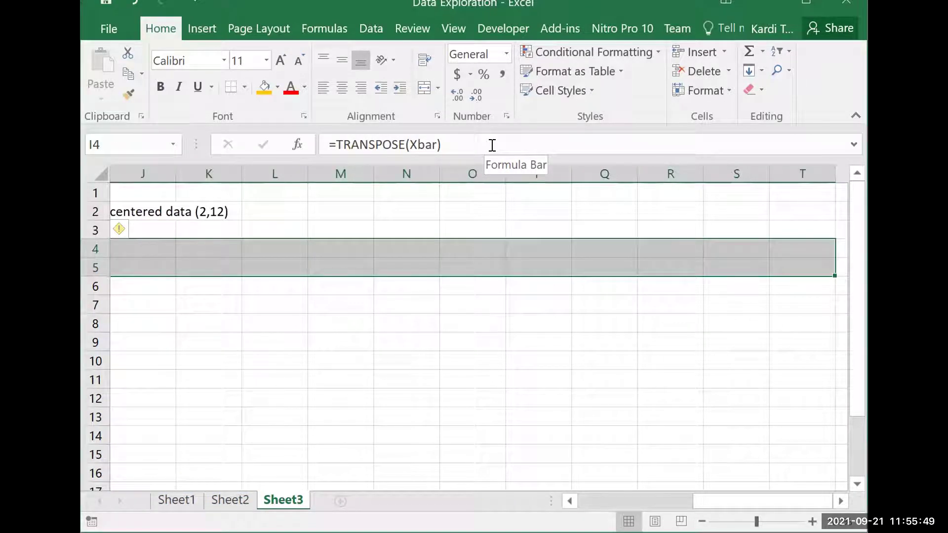
{"action": "key", "text": "F2"}
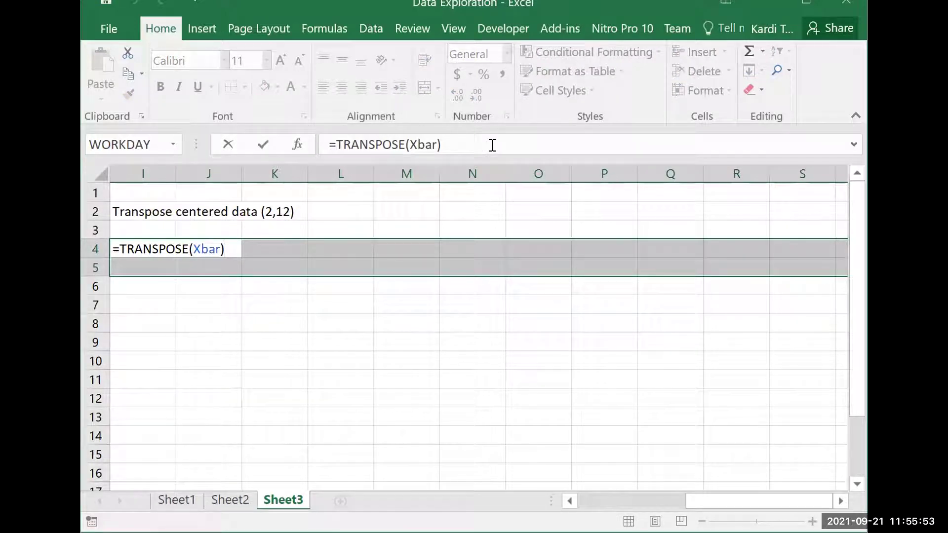
{"action": "key", "text": "ctrl+shift+Return"}
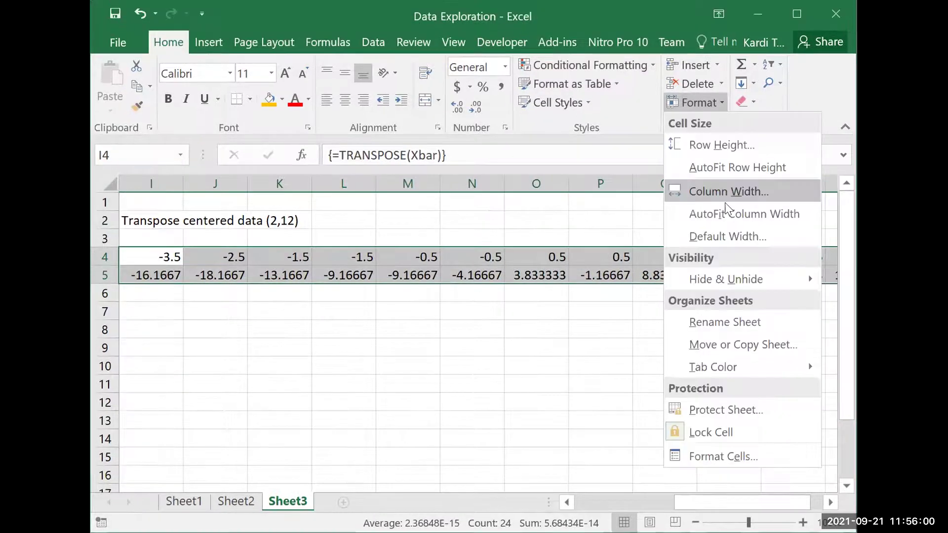
Format the transposed matrix I4:T5 to three decimal places and autofit its column widths
{"action": "left_click", "coordinate": [725, 213]}
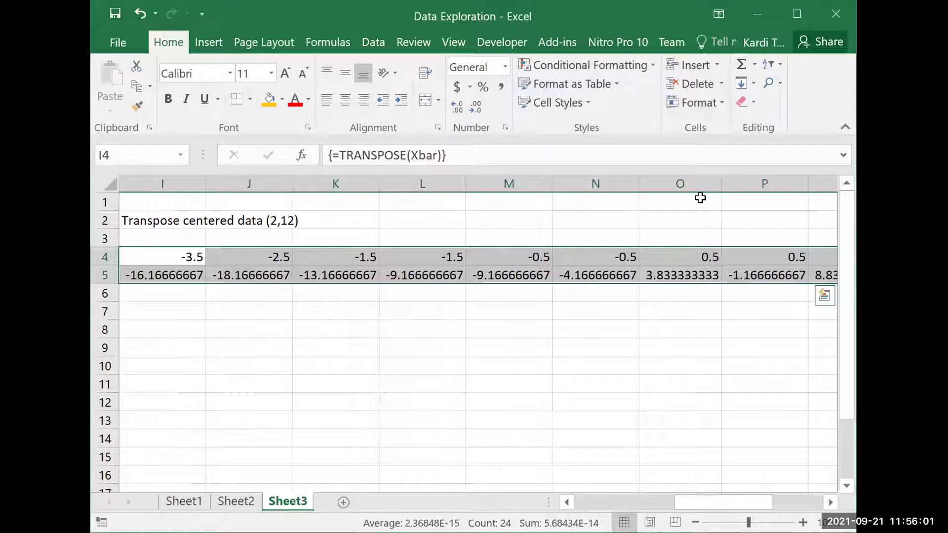
{"action": "left_click", "coordinate": [472, 106]}
{"action": "left_click", "coordinate": [458, 107]}
{"action": "left_click", "coordinate": [458, 107]}
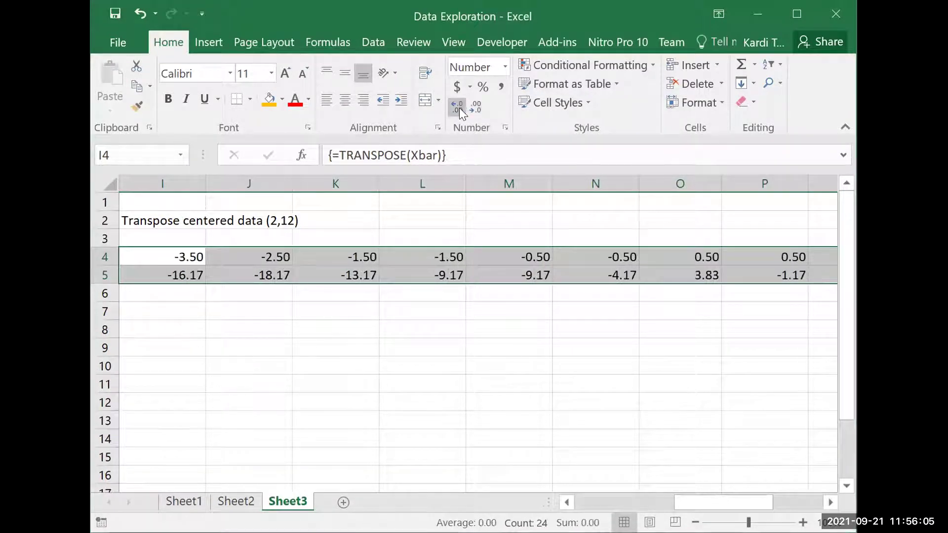
{"action": "left_click", "coordinate": [458, 107]}
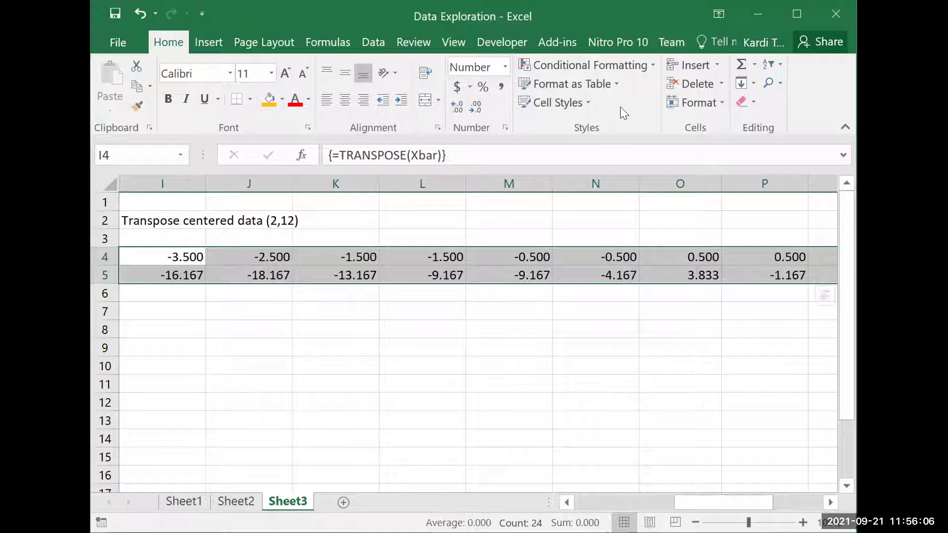
{"action": "left_click", "coordinate": [698, 103]}
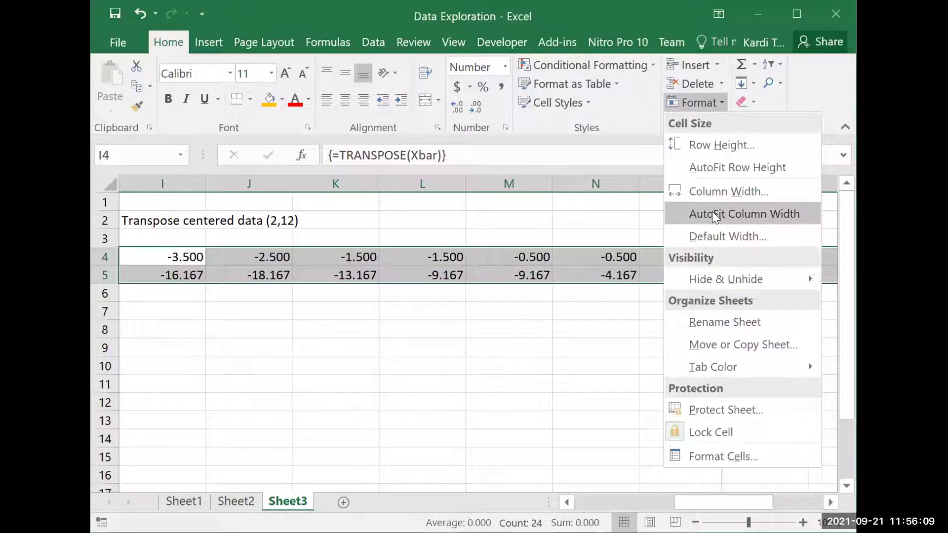
{"action": "left_click", "coordinate": [714, 216]}
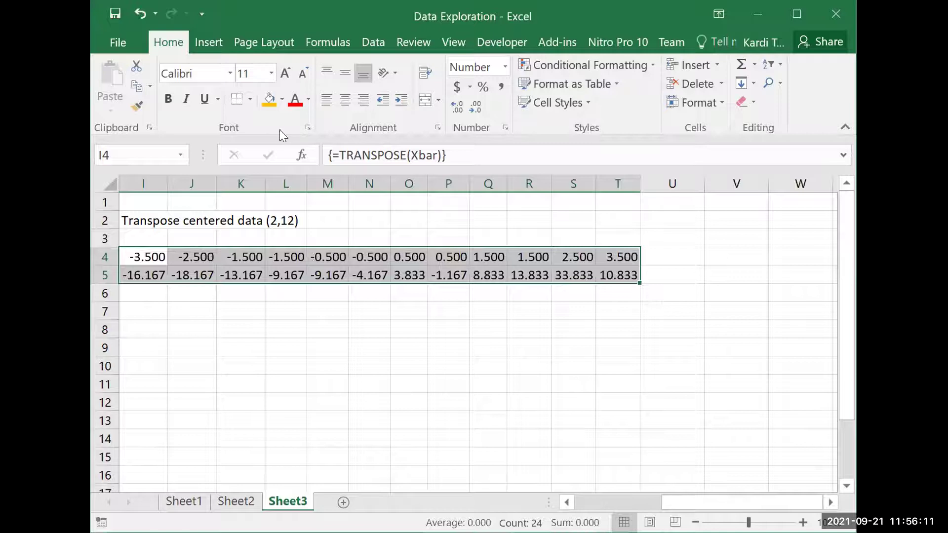
Fill the transposed matrix I4:T5 with the same orange colour as the centered data
{"action": "left_click", "coordinate": [266, 104]}
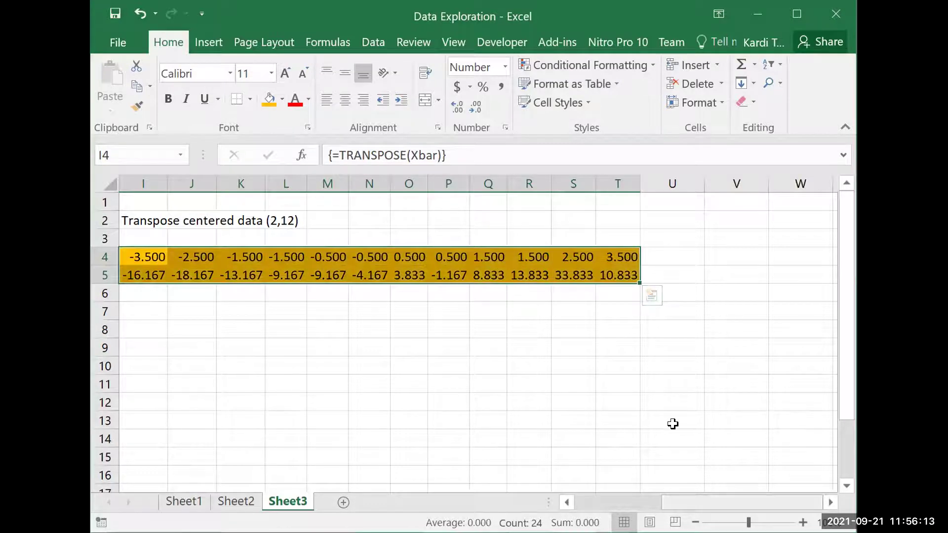
{"action": "scroll", "coordinate": [672, 424], "scroll_direction": "left", "scroll_amount": 3}
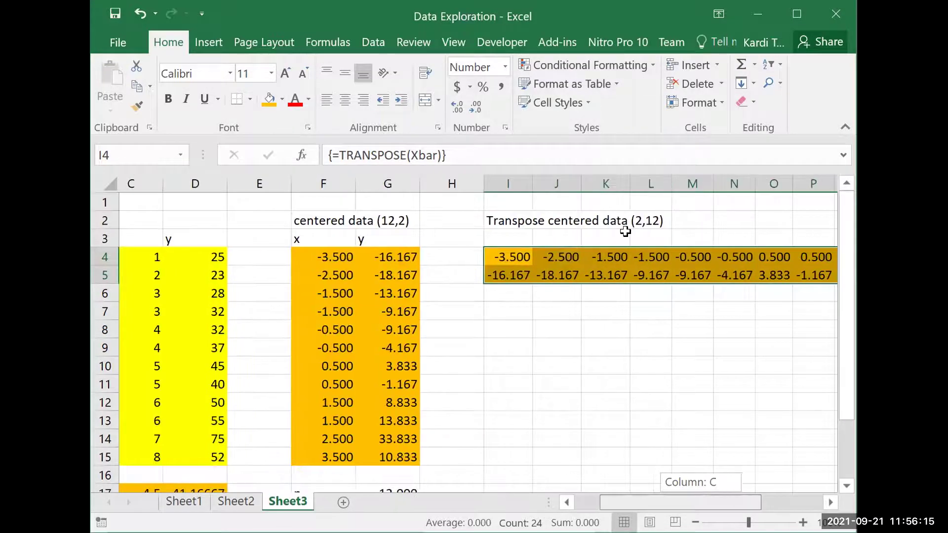
{"action": "scroll", "coordinate": [672, 424], "scroll_direction": "left", "scroll_amount": 1}
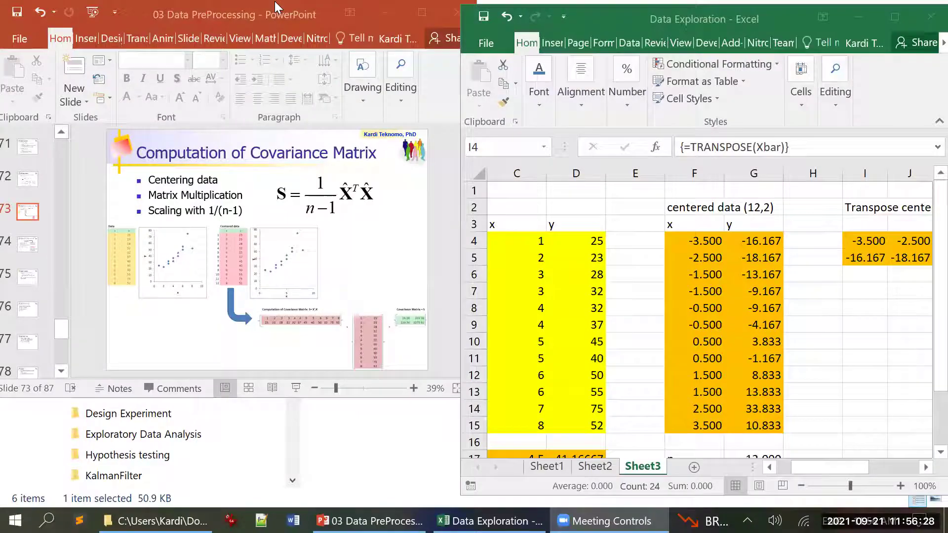
Enter the label "XbarT*Xbar" in cell I8, below the transposed matrix, following the covariance formula on the slide
{"action": "left_click", "coordinate": [277, 6]}
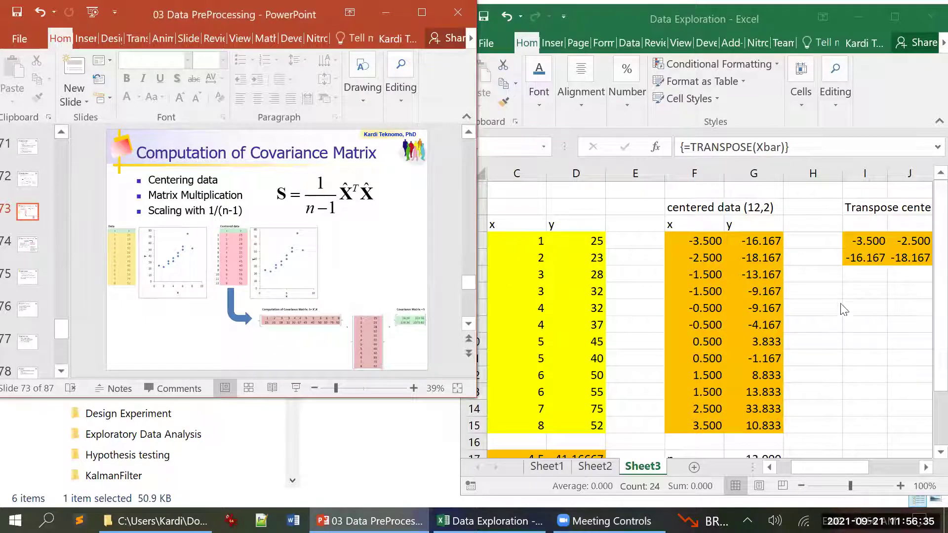
{"action": "left_click", "coordinate": [856, 304]}
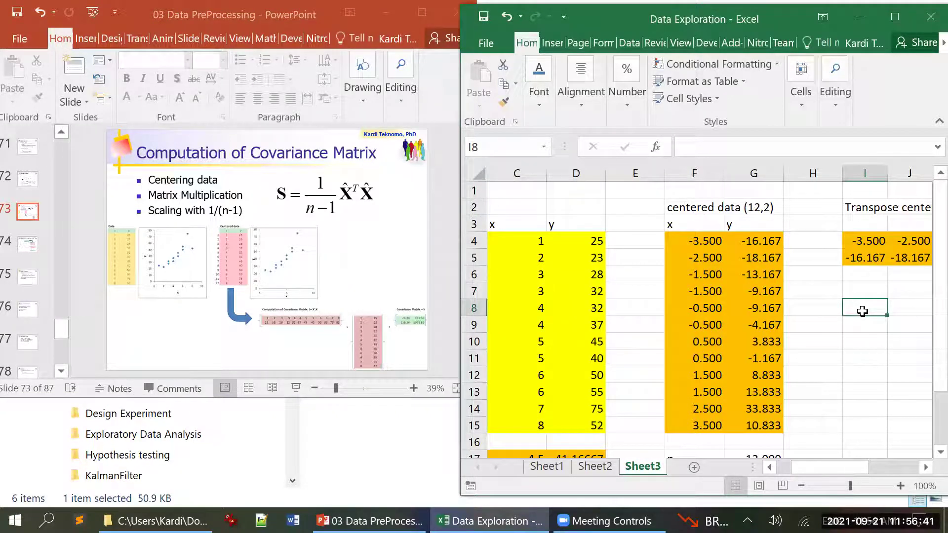
{"action": "type", "text": "Xbar"}
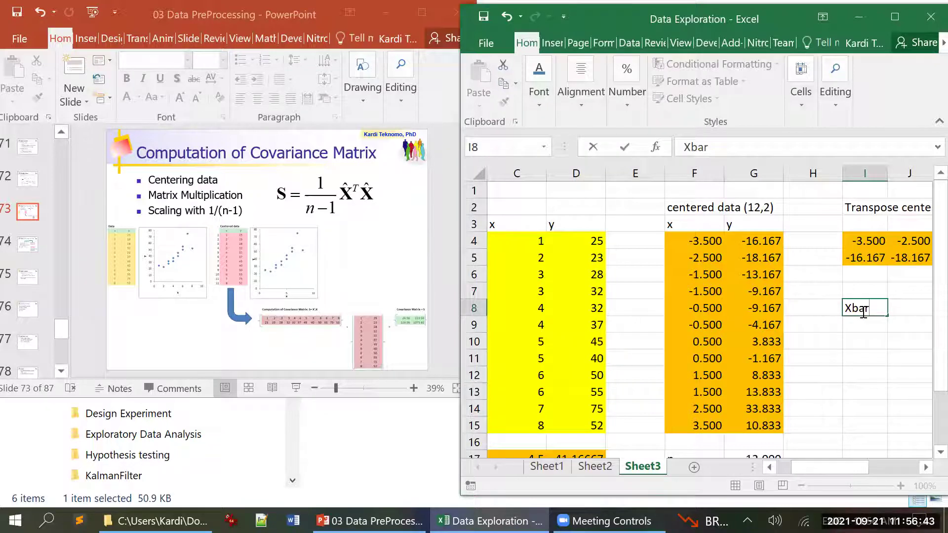
{"action": "type", "text": "*X"}
{"action": "key", "text": "BackSpace"}
{"action": "key", "text": "BackSpace"}
{"action": "type", "text": "T*Xbar"}
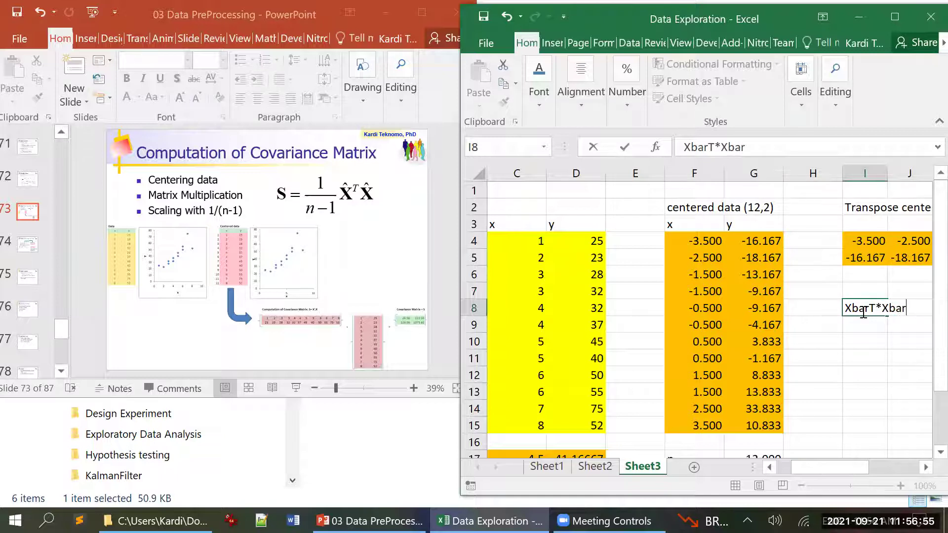
{"action": "key", "text": "Return"}
Name the transposed centered data range I4:T5 "XbarT"
{"action": "key", "text": "Up"}
{"action": "key", "text": "Up"}
{"action": "key", "text": "Up"}
{"action": "key", "text": "Up"}
{"action": "key", "text": "Up"}
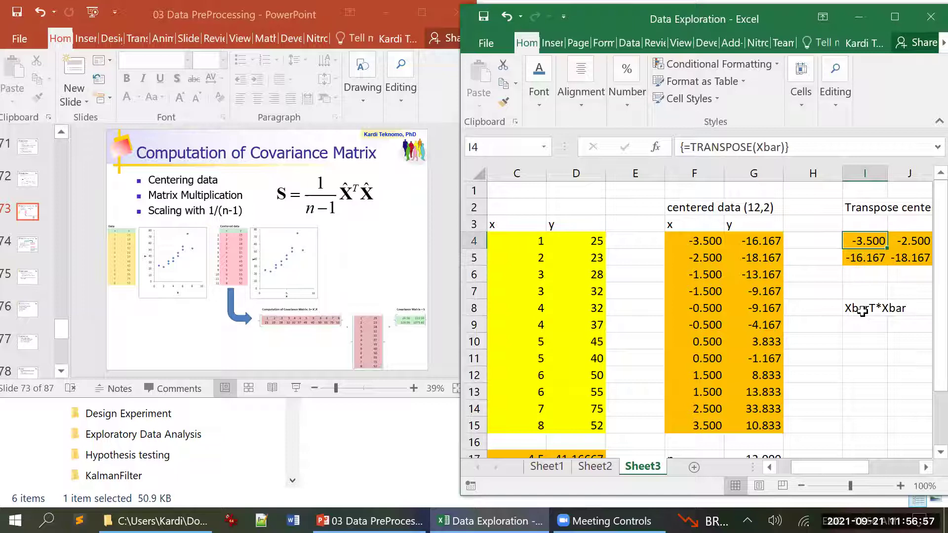
{"action": "key", "text": "shift+Down"}
{"action": "key", "text": "shift+Right"}
{"action": "key", "text": "shift+Right"}
{"action": "key", "text": "shift+Right"}
{"action": "key", "text": "shift+Right"}
{"action": "key", "text": "shift+Right"}
{"action": "key", "text": "shift+Right"}
{"action": "key", "text": "shift+Right"}
{"action": "key", "text": "shift+Right"}
{"action": "key", "text": "shift+Right"}
{"action": "key", "text": "shift+Right"}
{"action": "key", "text": "shift+Right"}
{"action": "key", "text": "shift+Right"}
{"action": "key", "text": "shift+Right"}
{"action": "key", "text": "shift+Right"}
{"action": "key", "text": "shift+Right"}
{"action": "key", "text": "shift+Right"}
{"action": "key", "text": "shift+Right"}
{"action": "key", "text": "shift+Right"}
{"action": "key", "text": "shift+Right"}
{"action": "key", "text": "shift+Right"}
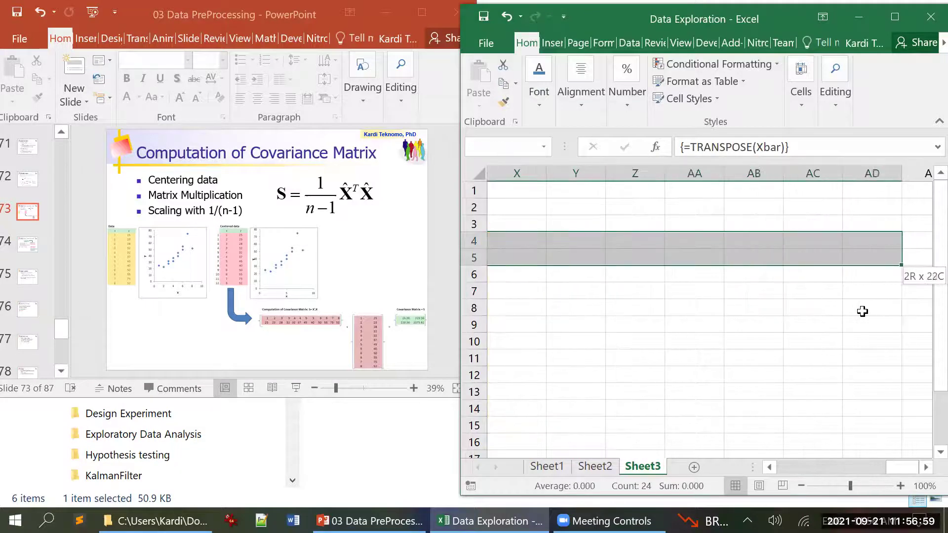
{"action": "key", "text": "shift+Left"}
{"action": "key", "text": "shift+Left"}
{"action": "key", "text": "shift+Left"}
{"action": "key", "text": "shift+Left"}
{"action": "key", "text": "shift+Left"}
{"action": "key", "text": "shift+Left"}
{"action": "key", "text": "shift+Left"}
{"action": "key", "text": "shift+Left"}
{"action": "key", "text": "shift+Left"}
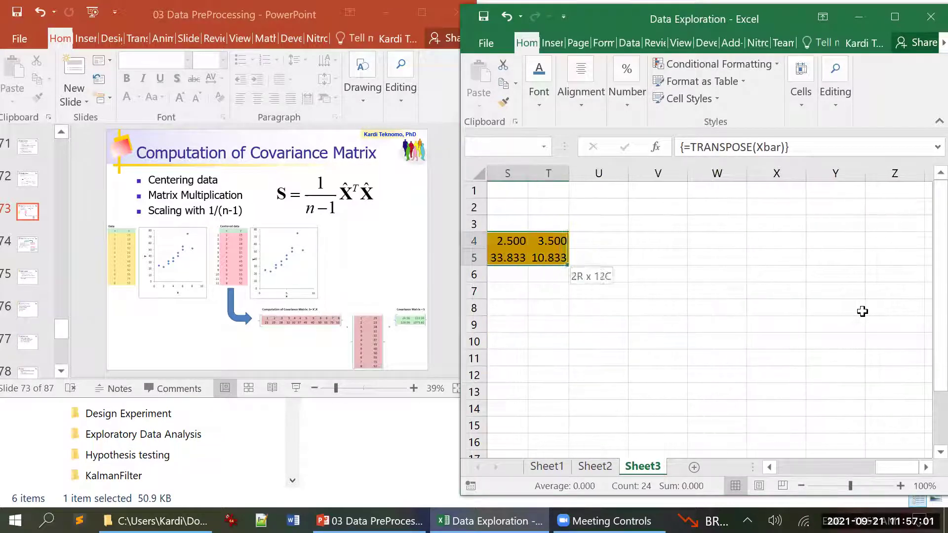
{"action": "left_click", "coordinate": [502, 150]}
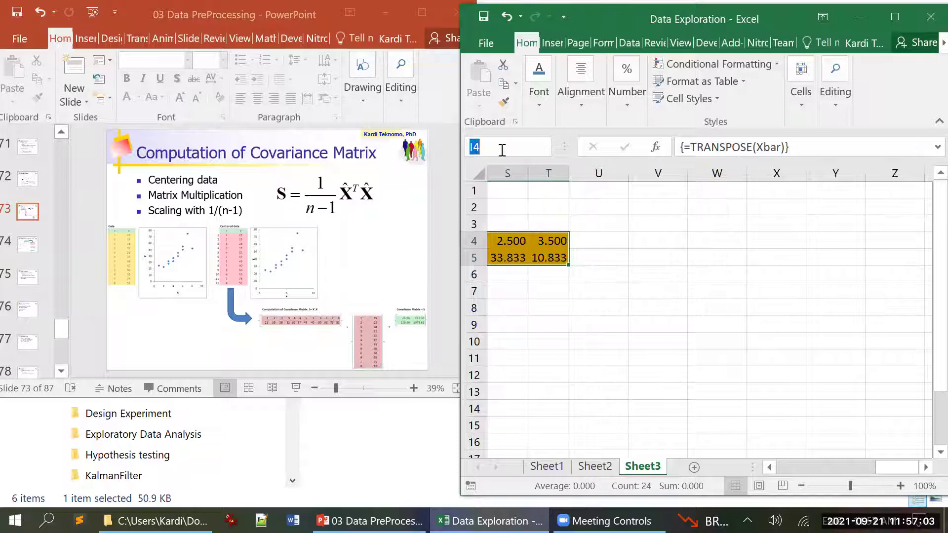
{"action": "type", "text": "XbarT"}
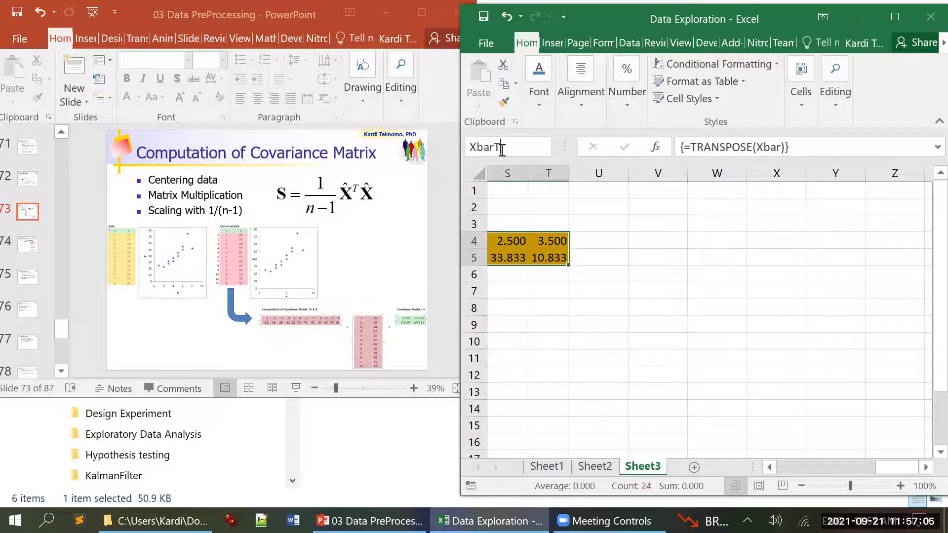
{"action": "key", "text": "Return"}
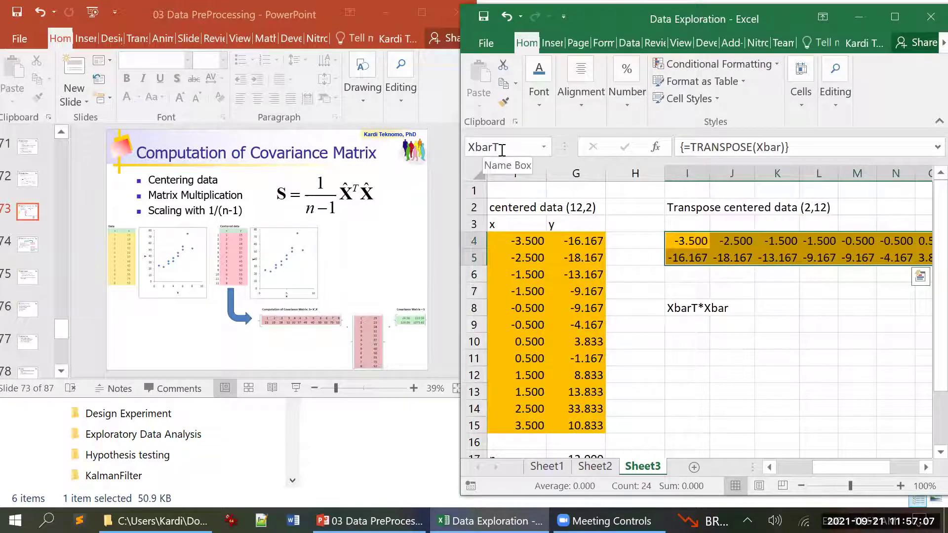
Enter the formula =MMULT(XbarT,Xbar) in cell I9 to multiply the transposed matrix by the centered data
{"action": "left_click", "coordinate": [685, 325]}
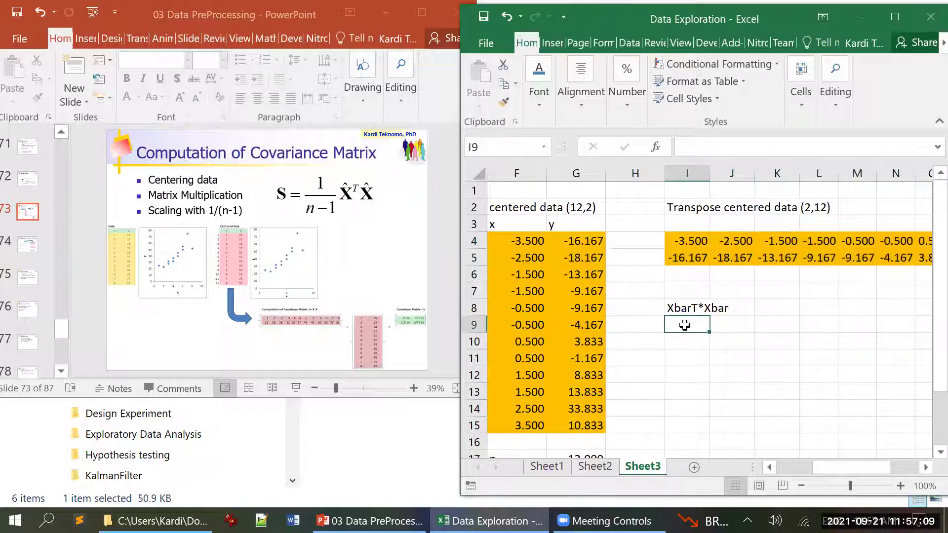
{"action": "type", "text": "="}
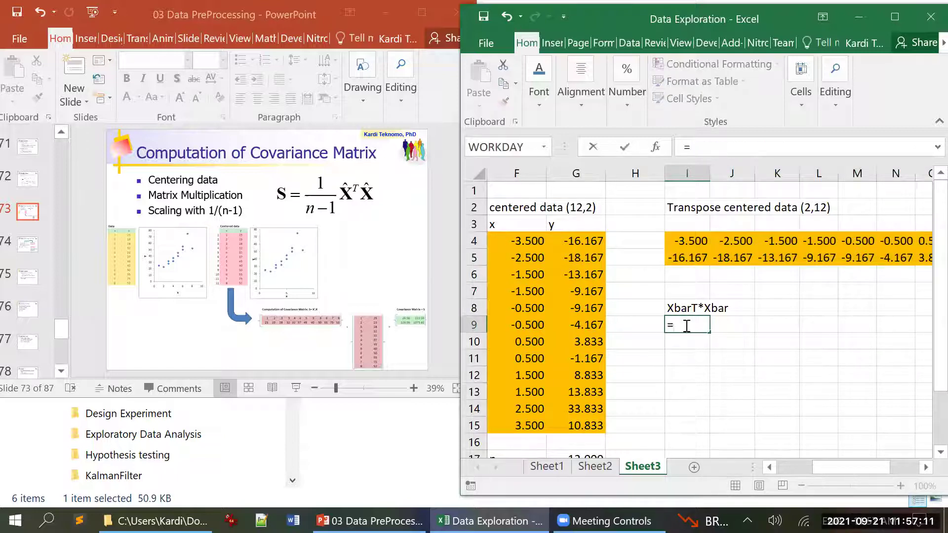
{"action": "type", "text": "mm"}
{"action": "key", "text": "Tab"}
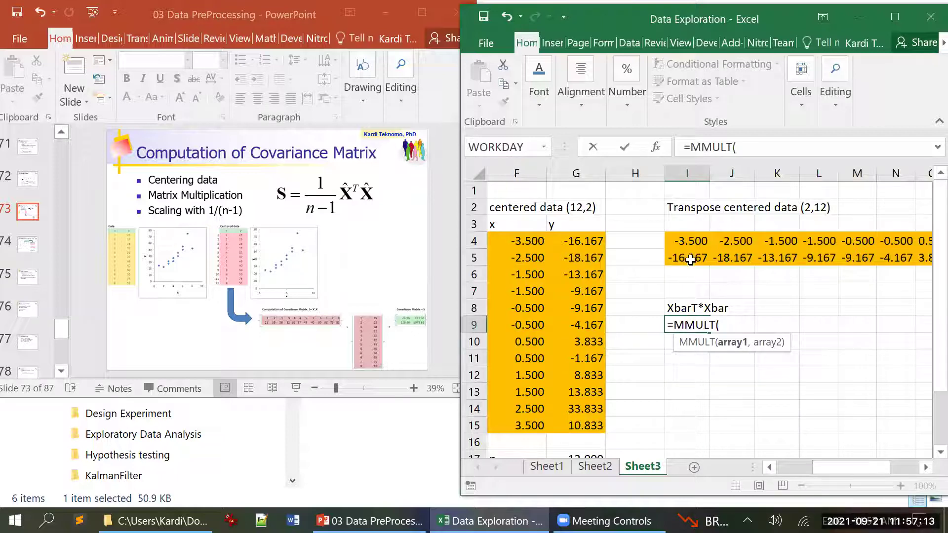
{"action": "left_click", "coordinate": [690, 242]}
{"action": "key", "text": "shift+Down"}
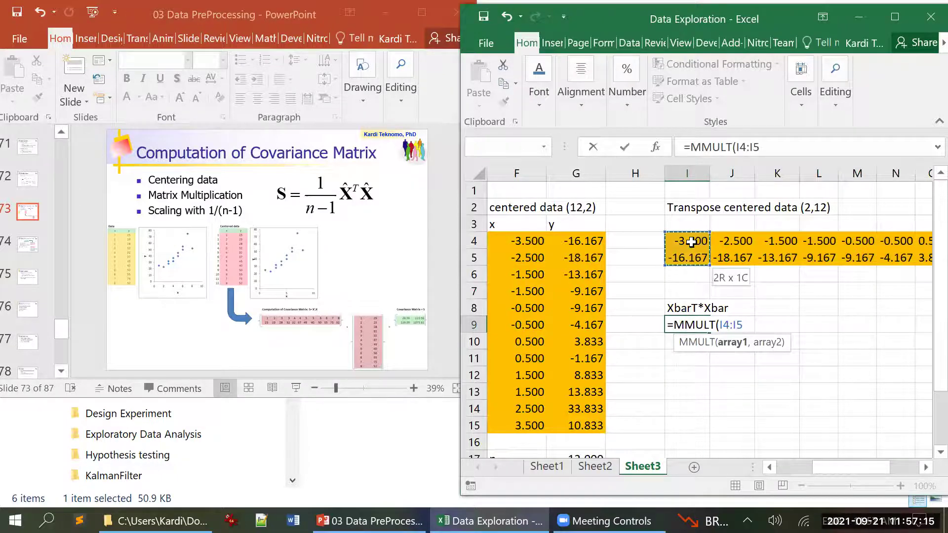
{"action": "key", "text": "ctrl+shift+Right"}
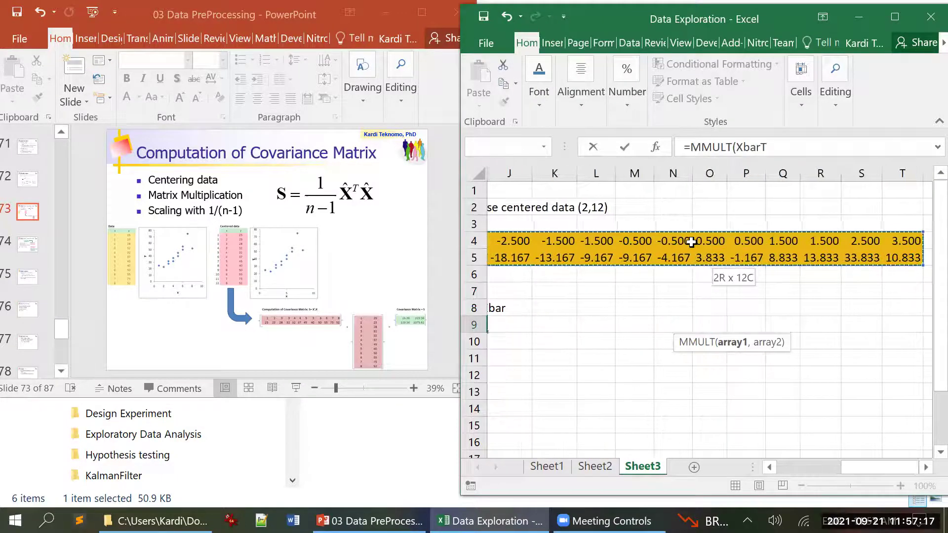
{"action": "type", "text": ","}
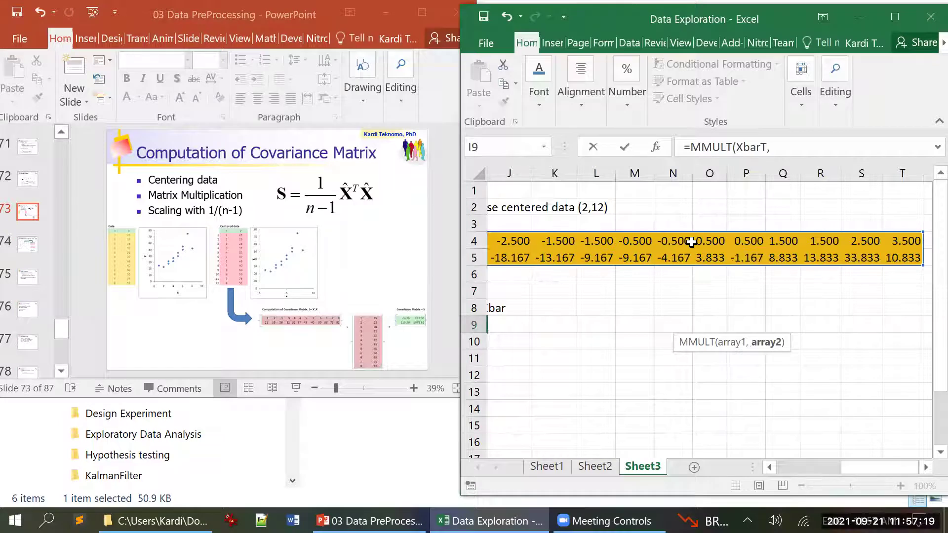
{"action": "key", "text": "Left"}
{"action": "key", "text": "Left"}
{"action": "key", "text": "Left"}
{"action": "left_click", "coordinate": [509, 235]}
{"action": "key", "text": "shift+Right"}
{"action": "key", "text": "ctrl+shift+Down"}
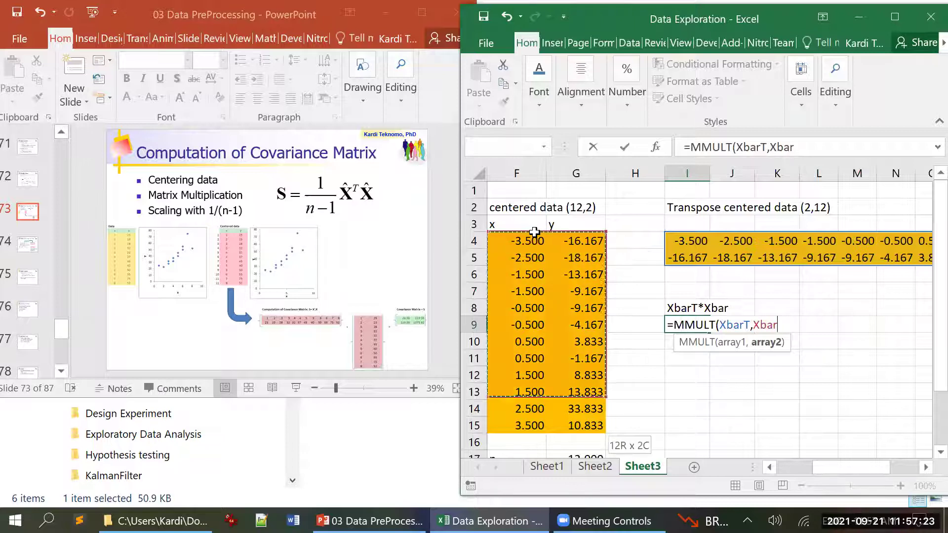
{"action": "type", "text": ")"}
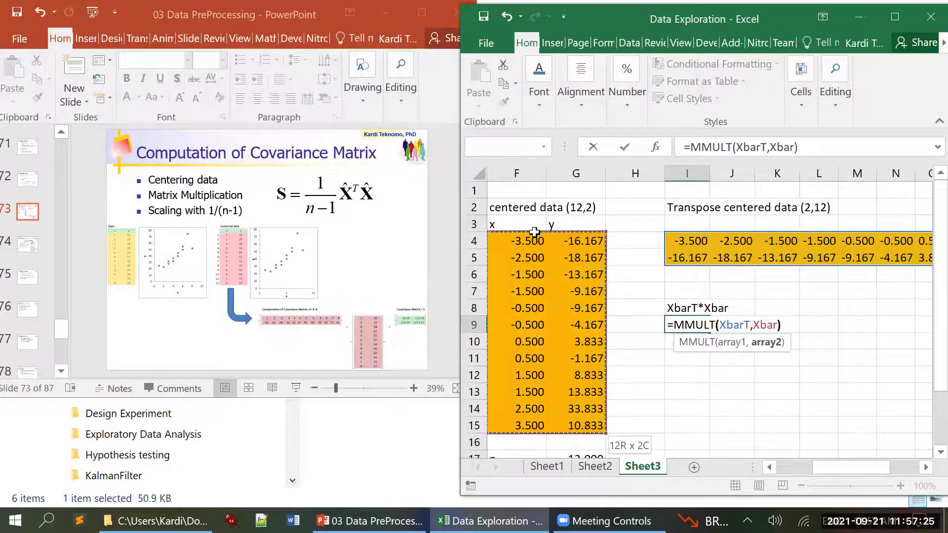
{"action": "key", "text": "ctrl+Return"}
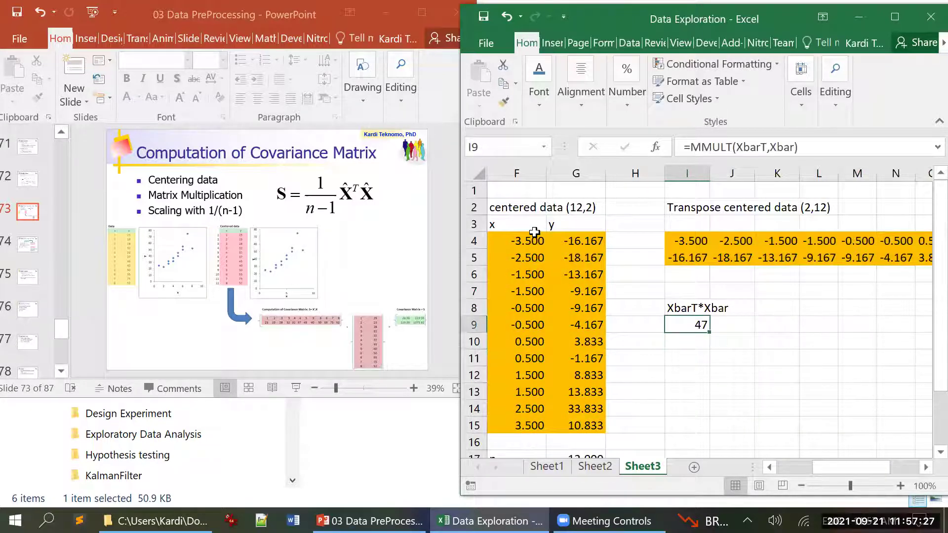
Extend the label in cell I8 to "XbarT*Xbar => (2,12)*(12,2) = (2,2)" to document the matrix dimensions
{"action": "key", "text": "Up"}
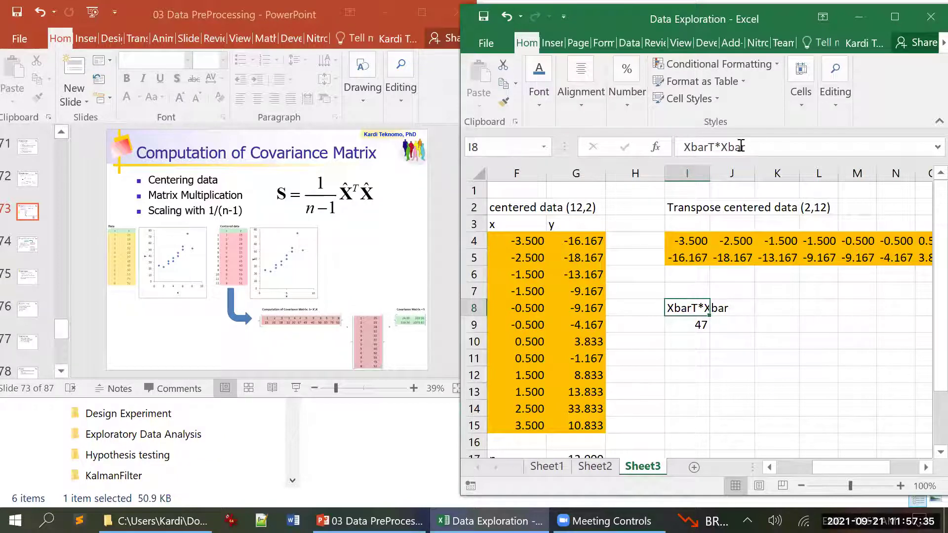
{"action": "left_click", "coordinate": [767, 146]}
{"action": "type", "text": "("}
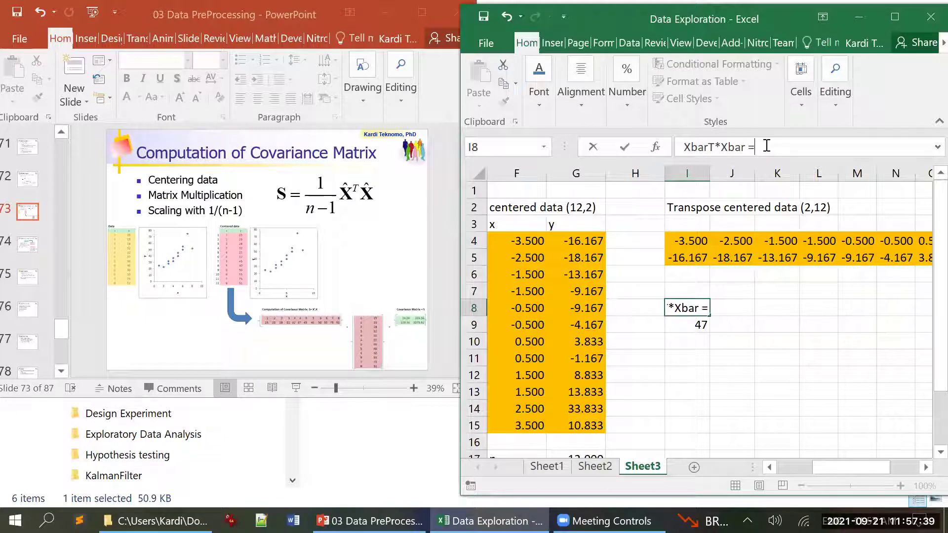
{"action": "type", "text": "> (2,12)*("}
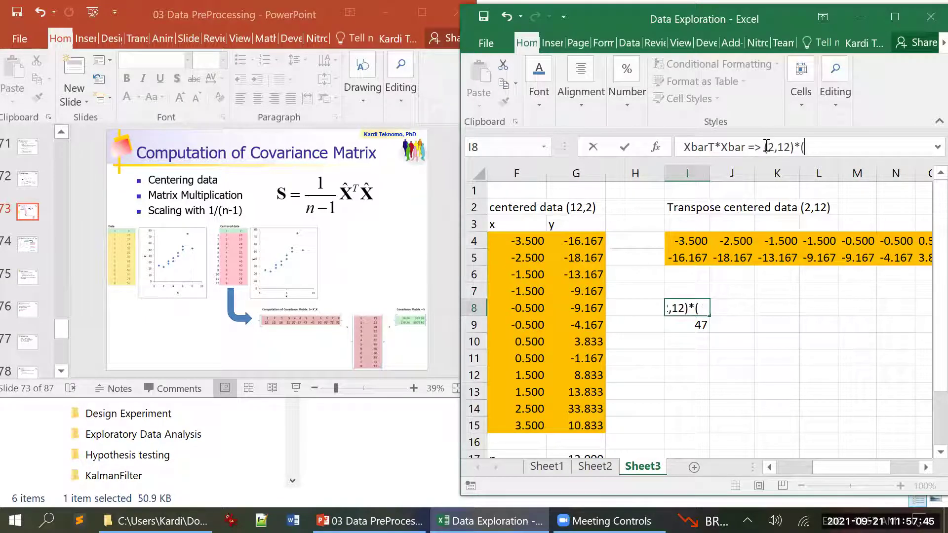
{"action": "type", "text": "12,2) = (2,2"}
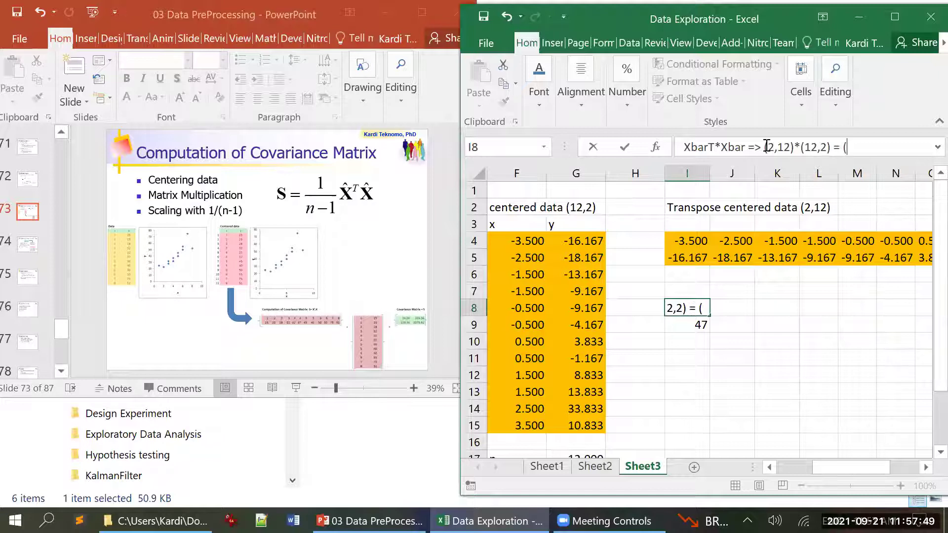
{"action": "type", "text": ")"}
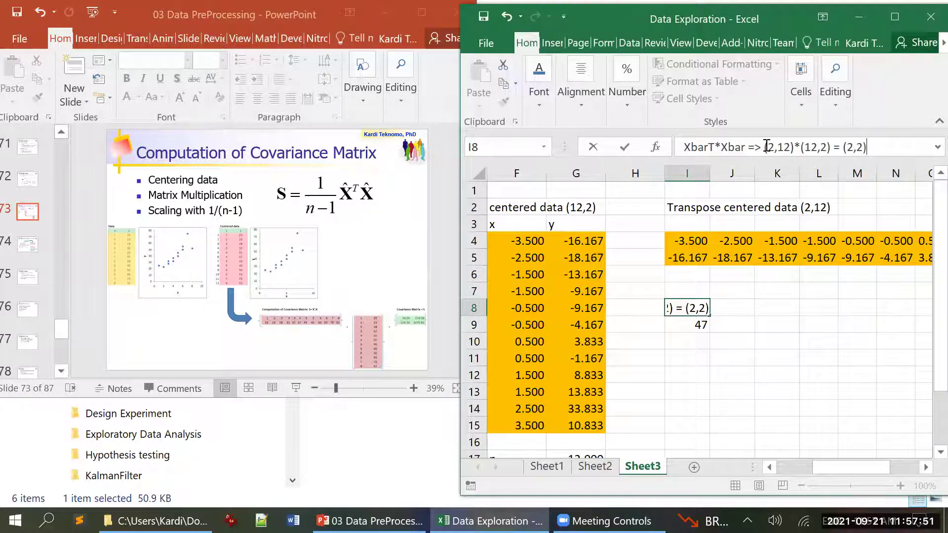
{"action": "key", "text": "Return"}
Extend the formula =MMULT(XbarT,Xbar) from I9 over the range I9:J10 as an array formula
{"action": "key", "text": "shift+Right"}
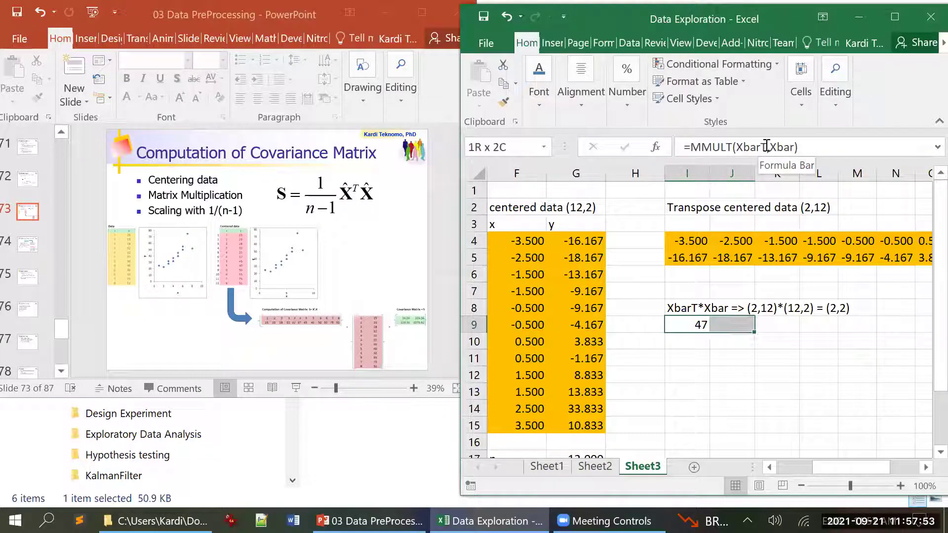
{"action": "key", "text": "shift+Down"}
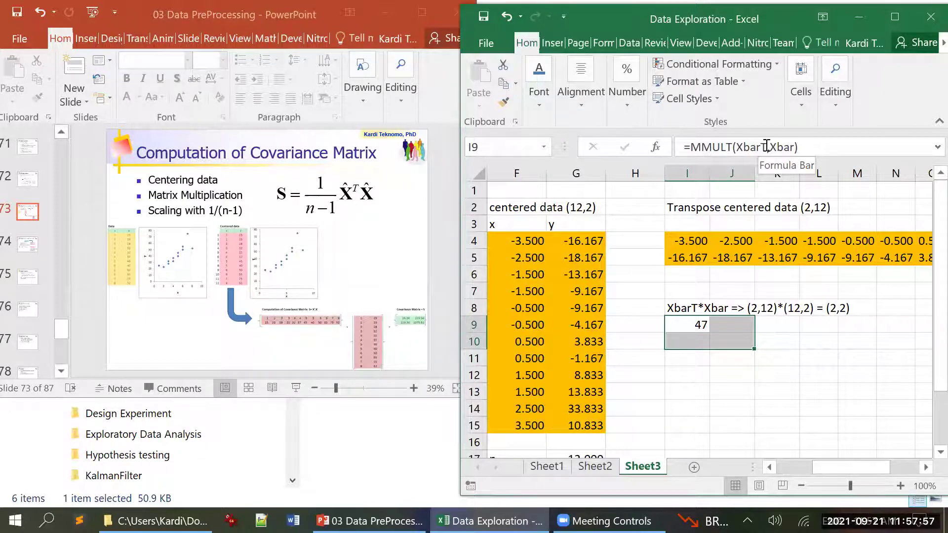
{"action": "key", "text": "F2"}
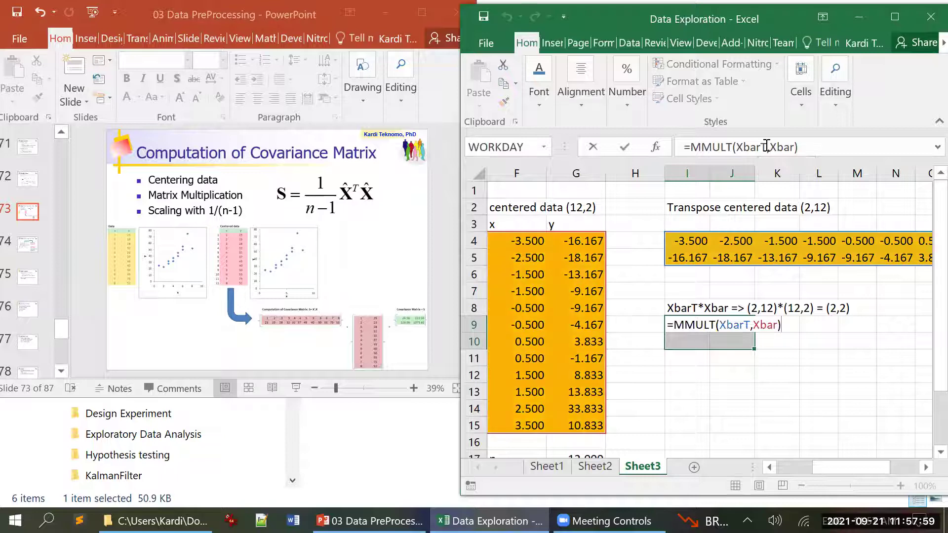
{"action": "key", "text": "ctrl+shift+Return"}
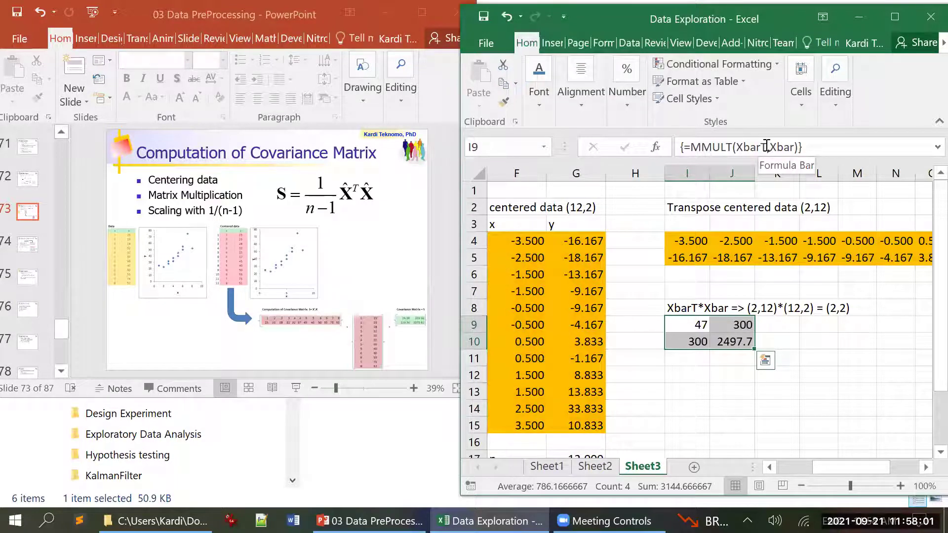
Fill the product matrix I9:J10 with the same orange colour as the centered data
{"action": "left_click", "coordinate": [893, 14]}
{"action": "left_click", "coordinate": [448, 36]}
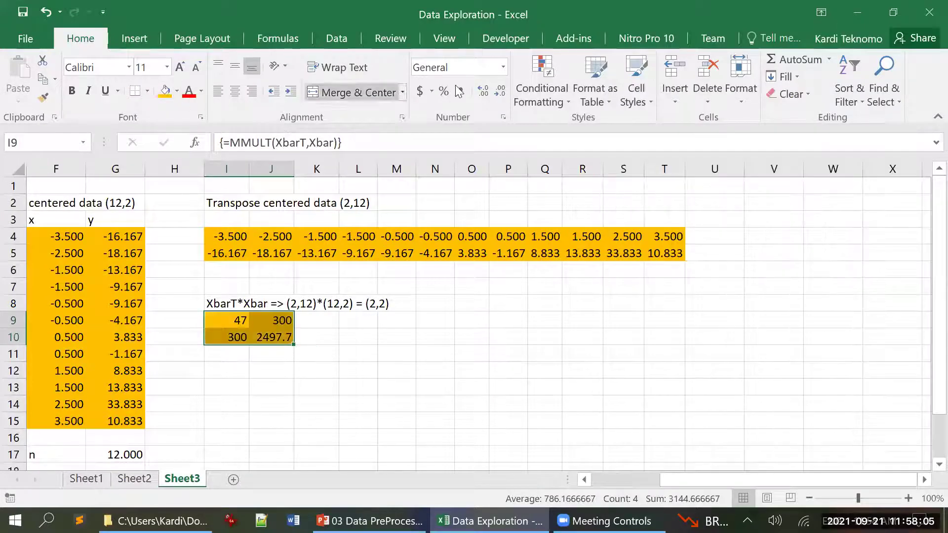
{"action": "left_click", "coordinate": [892, 12]}
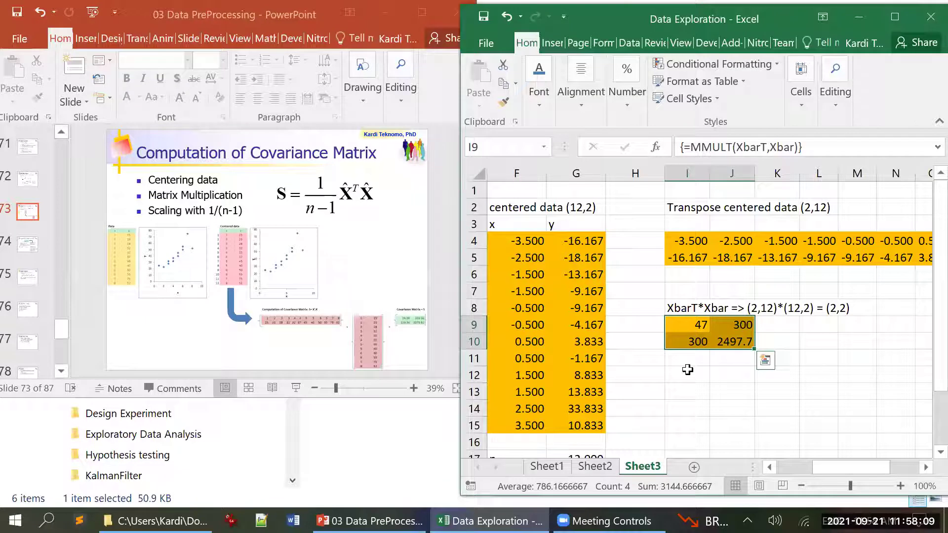
{"action": "left_click", "coordinate": [688, 371]}
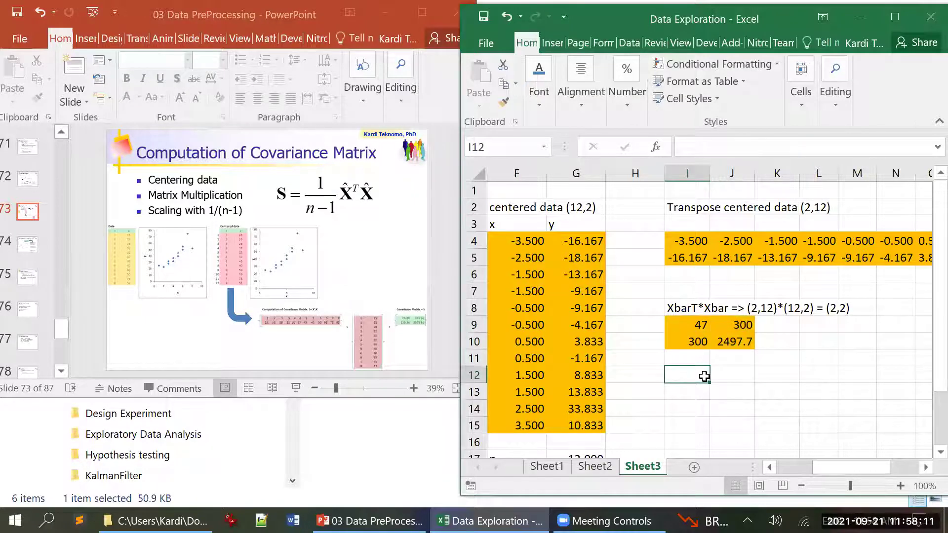
{"action": "type", "text": "="}
{"action": "key", "text": "Up"}
{"action": "key", "text": "Up"}
{"action": "key", "text": "Up"}
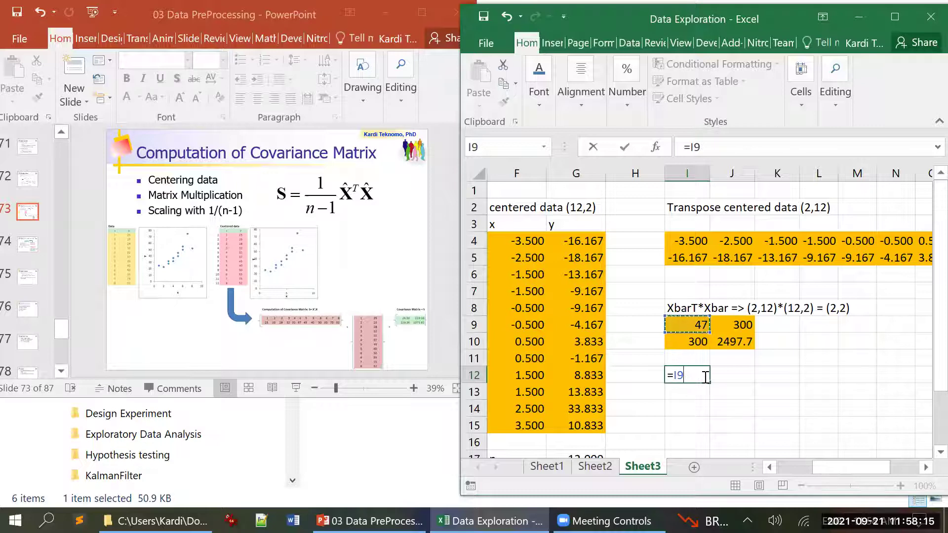
{"action": "type", "text": "/("}
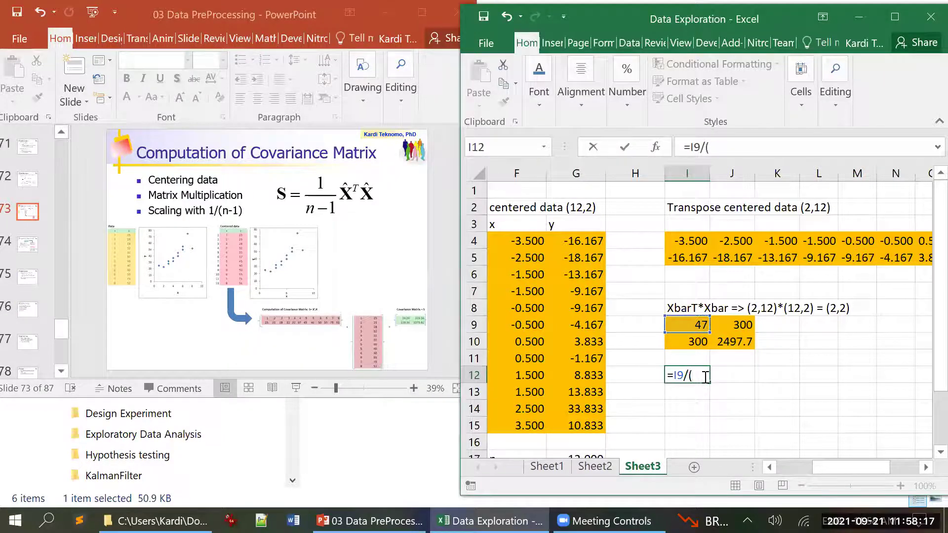
{"action": "scroll", "coordinate": [706, 376], "scroll_direction": "down", "scroll_amount": 2}
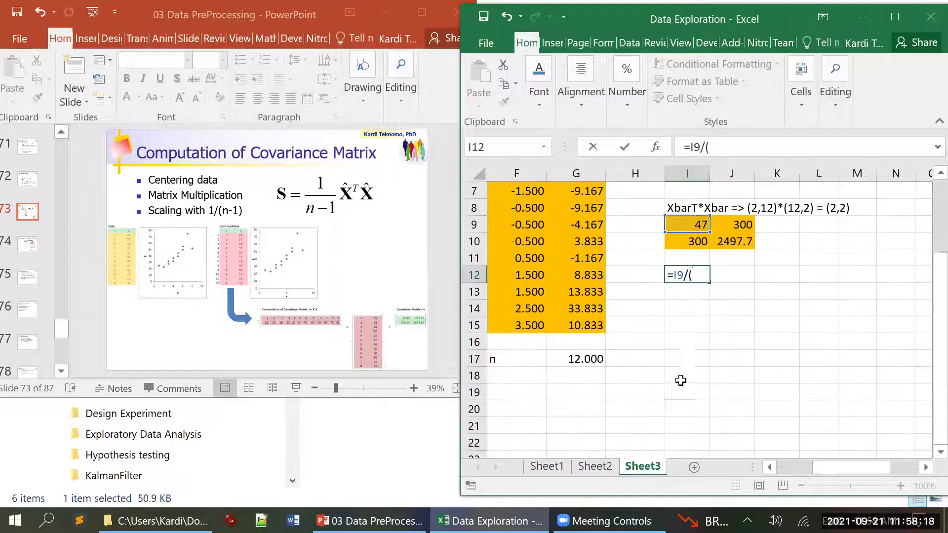
{"action": "key", "text": "Escape"}
Name cell G17, which holds the number of data points, "n_"
{"action": "left_click", "coordinate": [573, 360]}
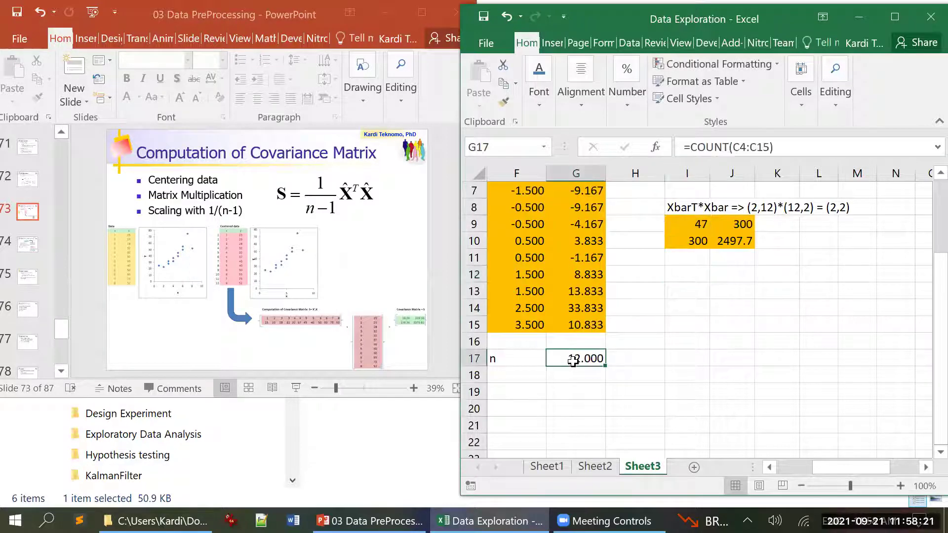
{"action": "left_click", "coordinate": [509, 156]}
{"action": "type", "text": "n_"}
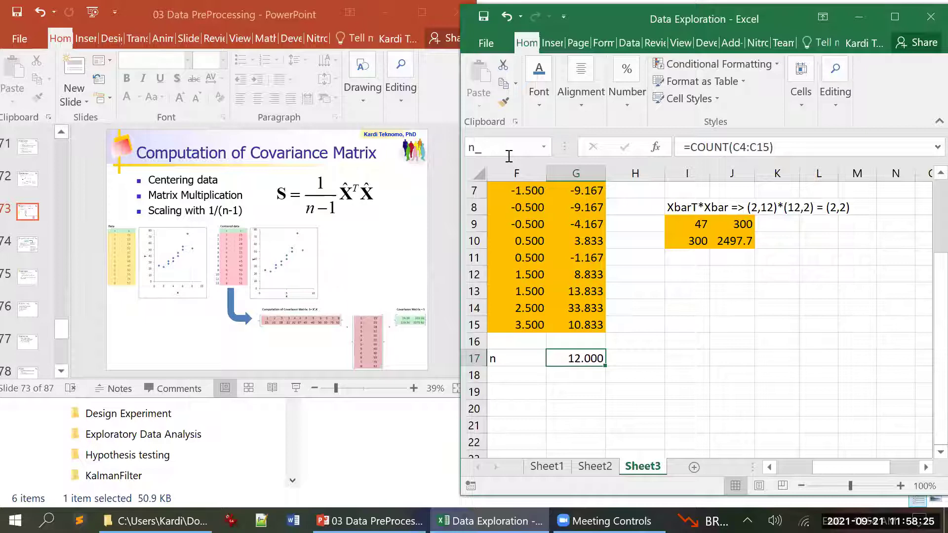
{"action": "left_click", "coordinate": [679, 286]}
{"action": "type", "text": "="}
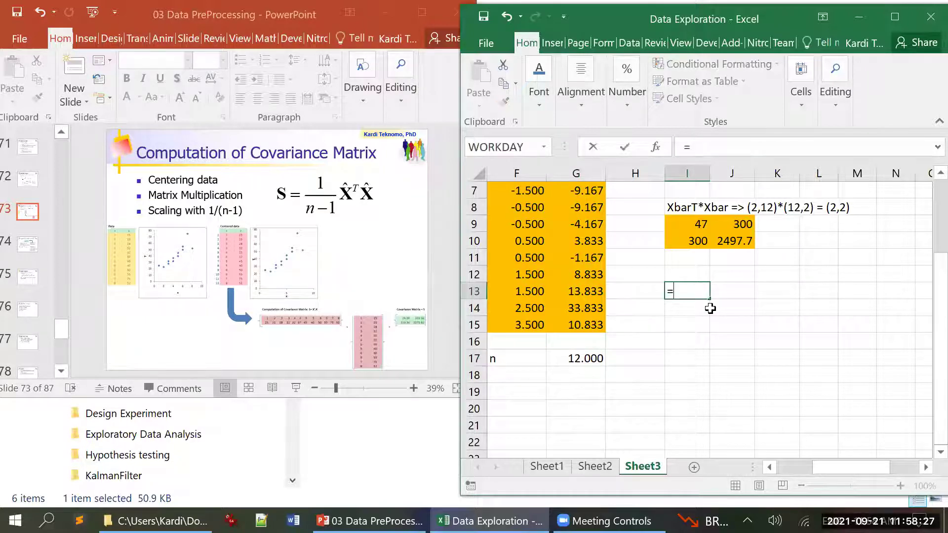
{"action": "key", "text": "Up"}
{"action": "key", "text": "Escape"}
{"action": "key", "text": "Up"}
{"action": "key", "text": "Down"}
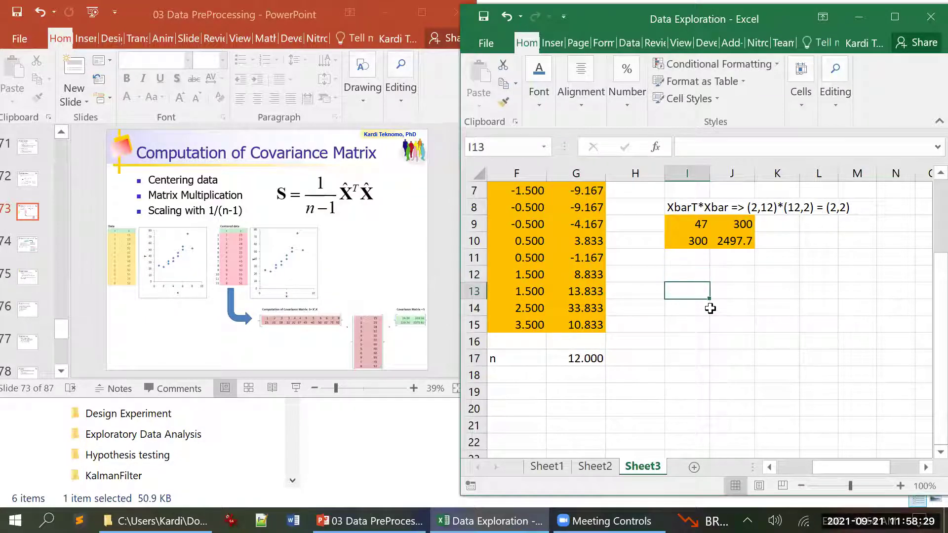
Enter the label "Covariance" in cell I13, below the product matrix
{"action": "type", "text": "Covar"}
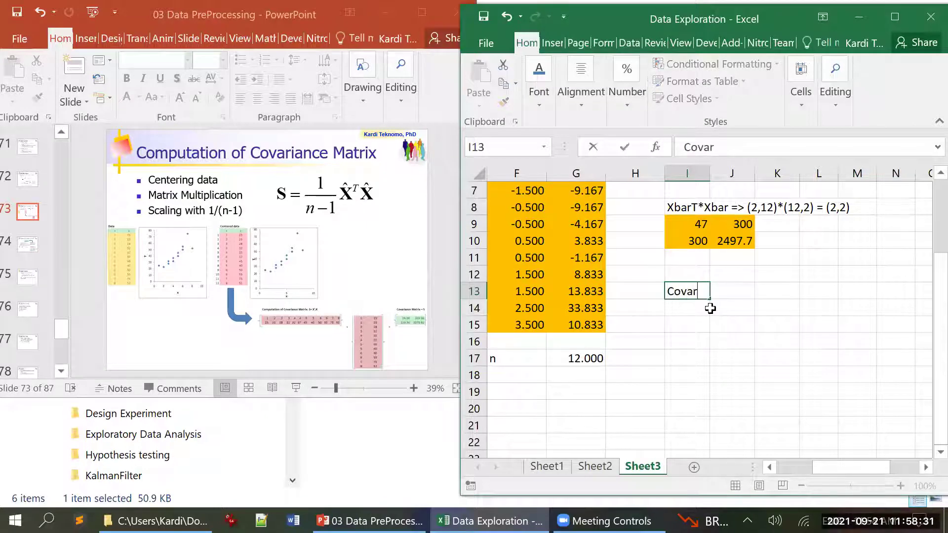
{"action": "type", "text": "iance"}
{"action": "key", "text": "Return"}
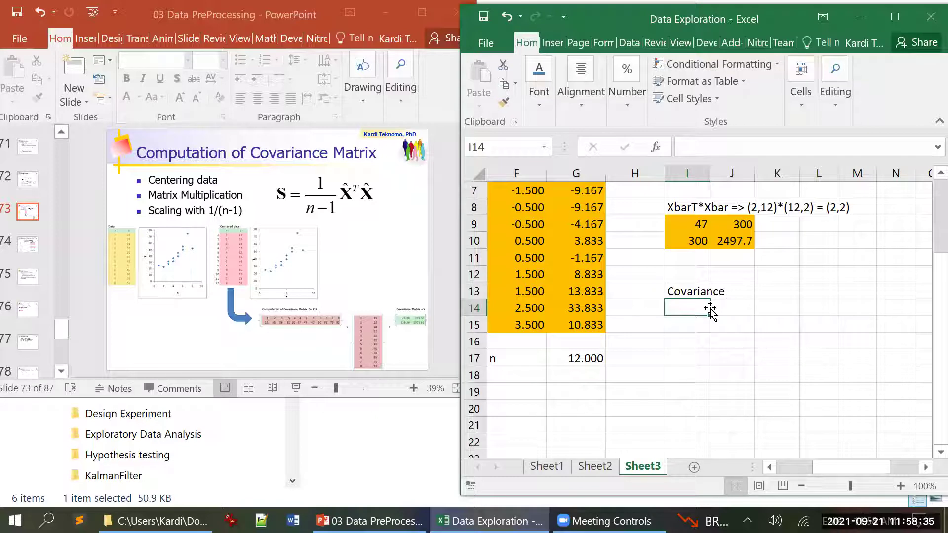
Enter the formula =I9/(n_-1) in cell I14 to scale the first element of the product matrix
{"action": "type", "text": "="}
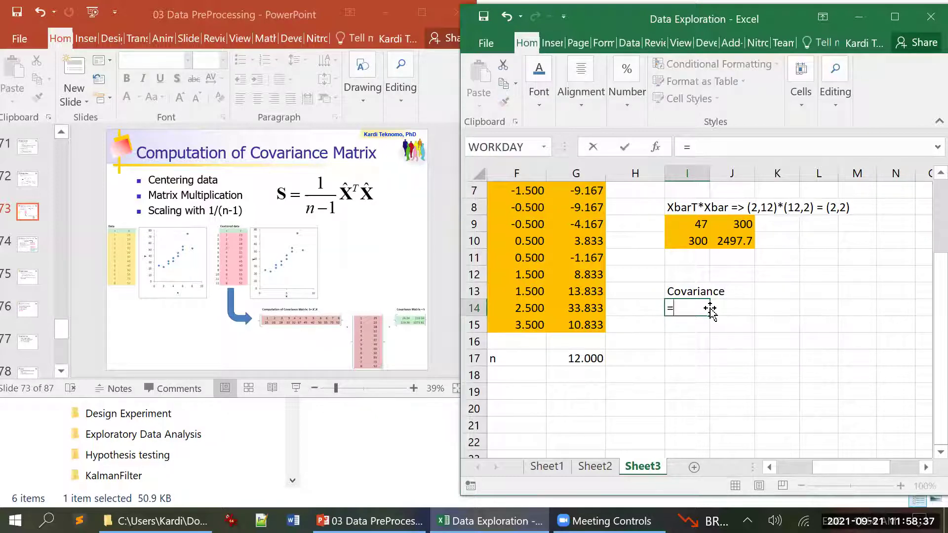
{"action": "key", "text": "Up"}
{"action": "key", "text": "Up"}
{"action": "key", "text": "Up"}
{"action": "key", "text": "Up"}
{"action": "key", "text": "Up"}
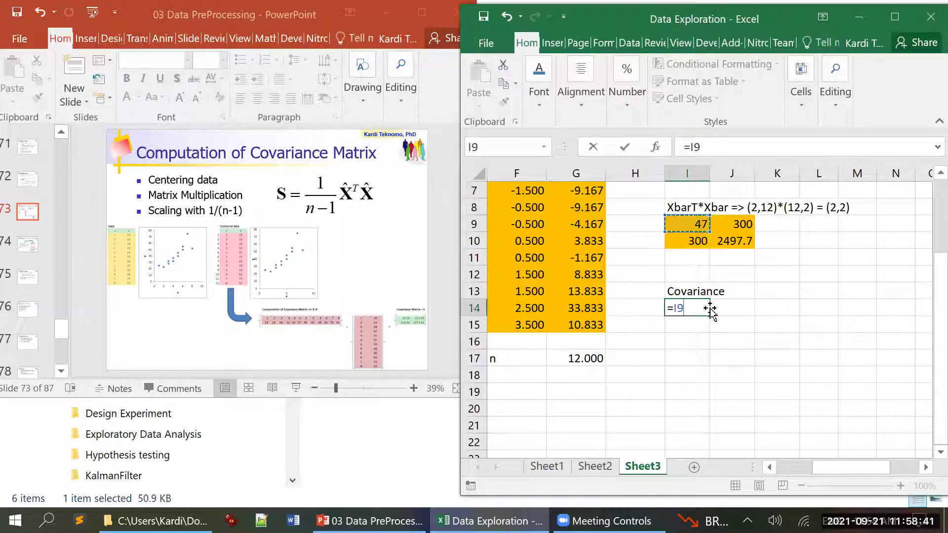
{"action": "type", "text": "/("}
{"action": "left_click", "coordinate": [569, 366]}
{"action": "type", "text": "-1)"}
{"action": "key", "text": "Return"}
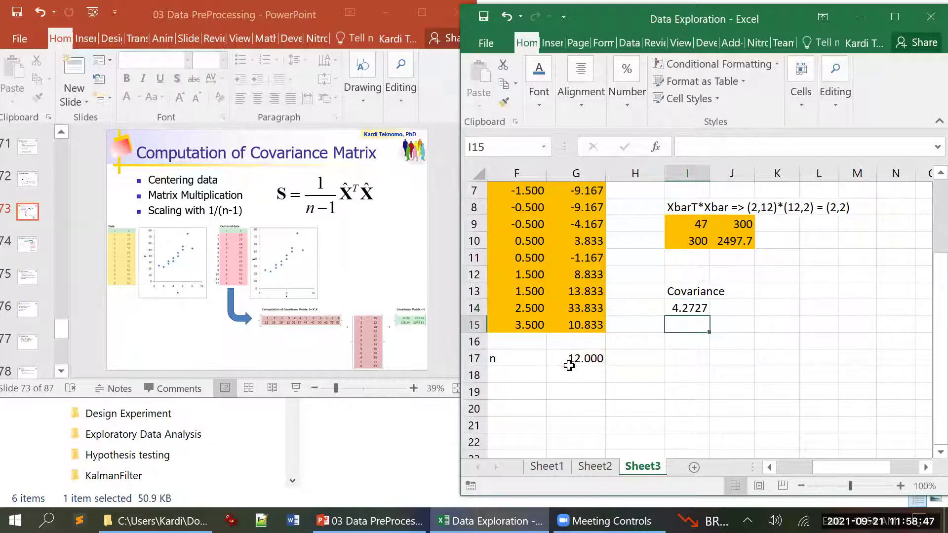
Copy the scaling formula from I14 to the whole range I14:J15 to complete the 2x2 covariance matrix
{"action": "key", "text": "Up"}
{"action": "key", "text": "shift+Right"}
{"action": "key", "text": "shift+Down"}
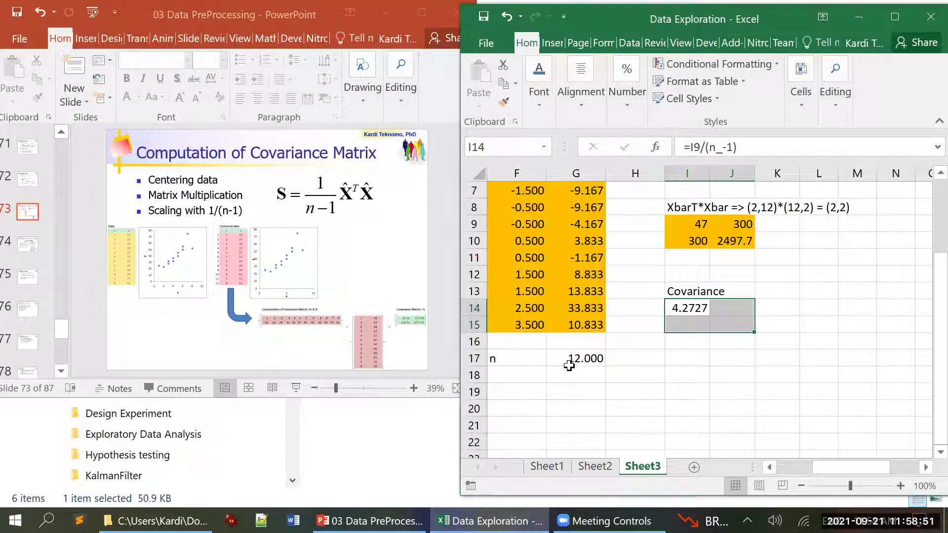
{"action": "key", "text": "shift+Left"}
{"action": "key", "text": "shift+Up"}
{"action": "key", "text": "ctrl+c"}
{"action": "key", "text": "shift+Right"}
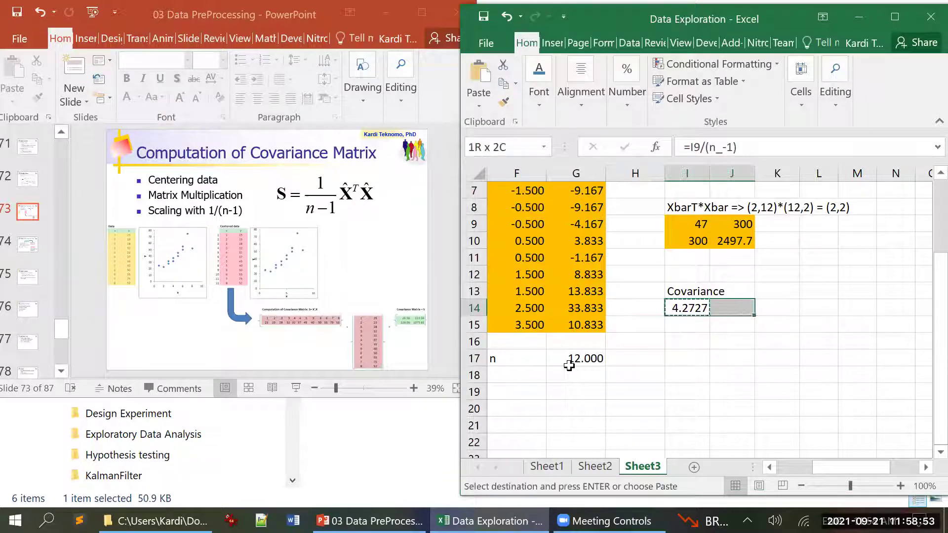
{"action": "key", "text": "shift+Down"}
{"action": "key", "text": "ctrl+v"}
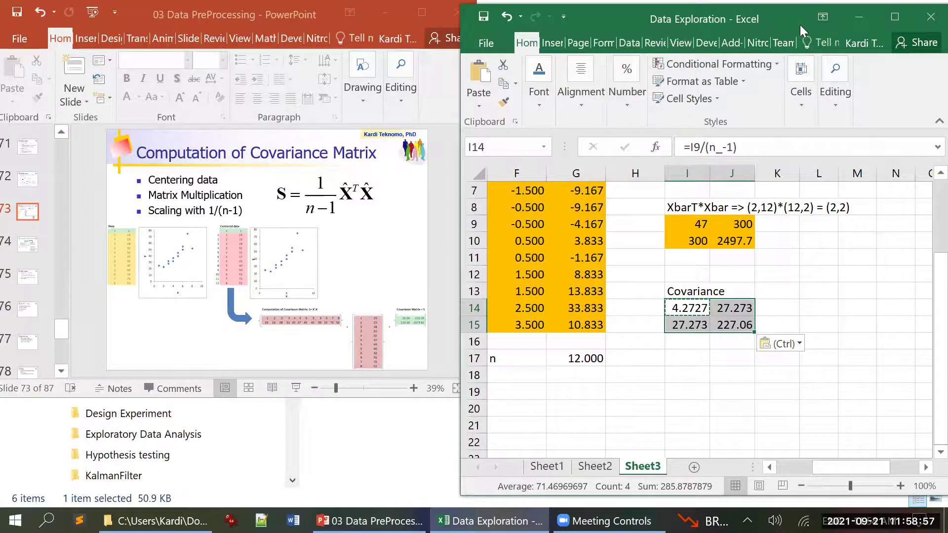
Fill the covariance matrix I14:J15 with the same orange colour and end the copy mode
{"action": "left_click", "coordinate": [895, 13]}
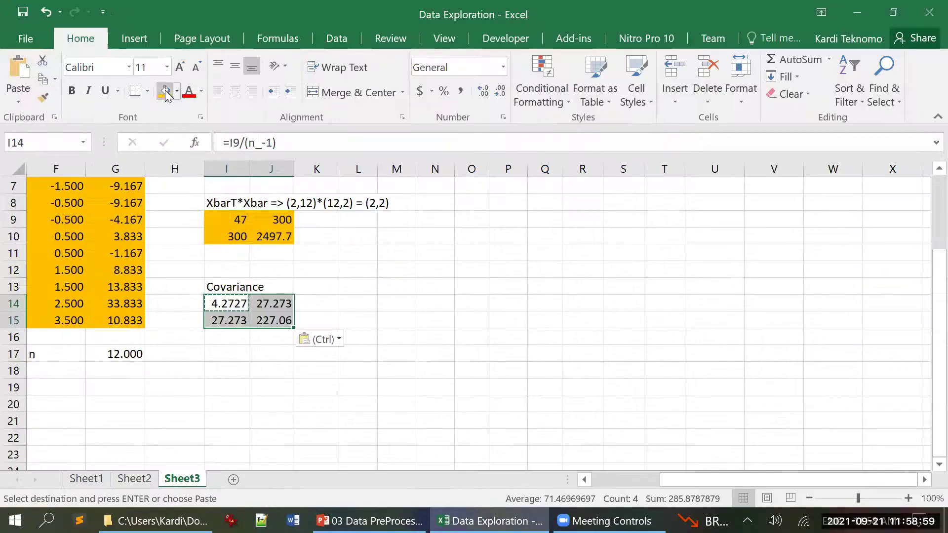
{"action": "key", "text": "Escape"}
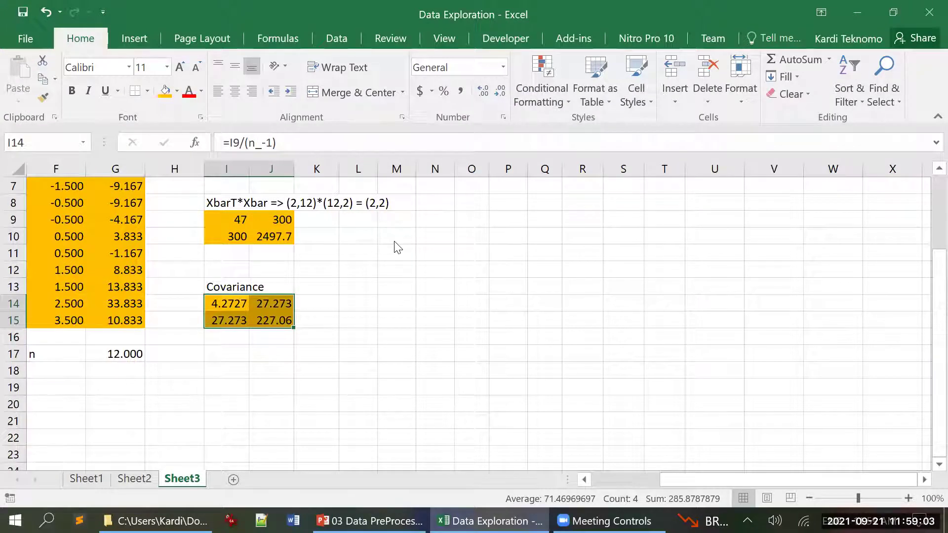
{"action": "key", "text": "super+Down"}
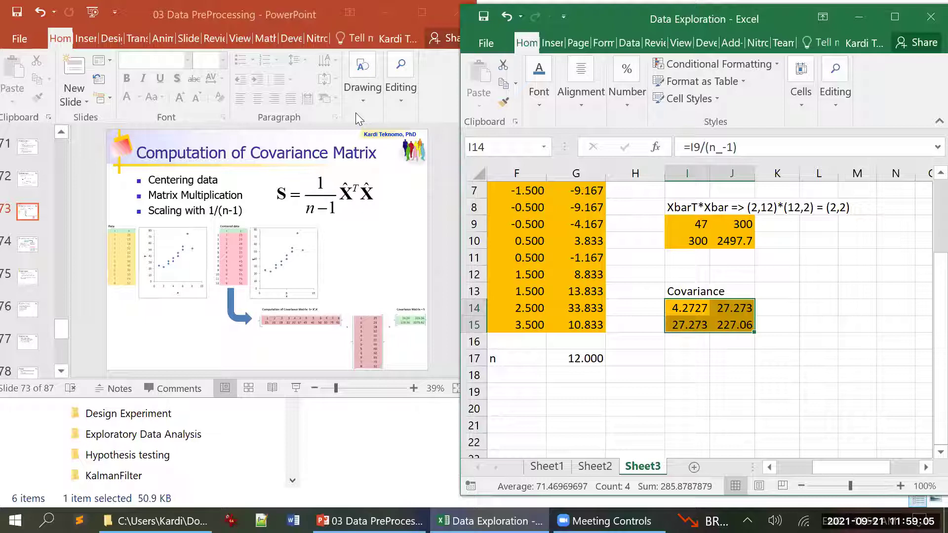
Switch to the PowerPoint presentation, enlarge its window and show slide 74, "Computation of Correlation Matrix"
{"action": "left_click", "coordinate": [286, 9]}
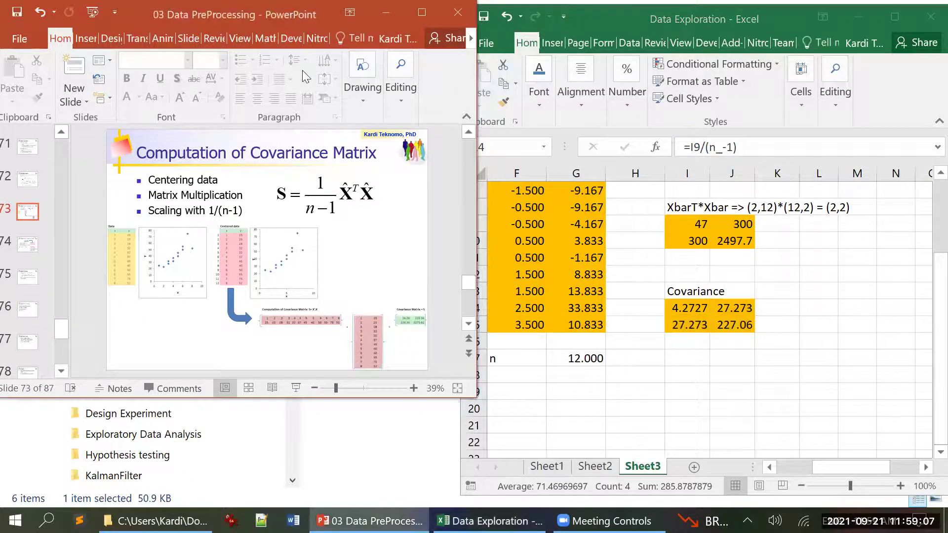
{"action": "left_click", "coordinate": [397, 519]}
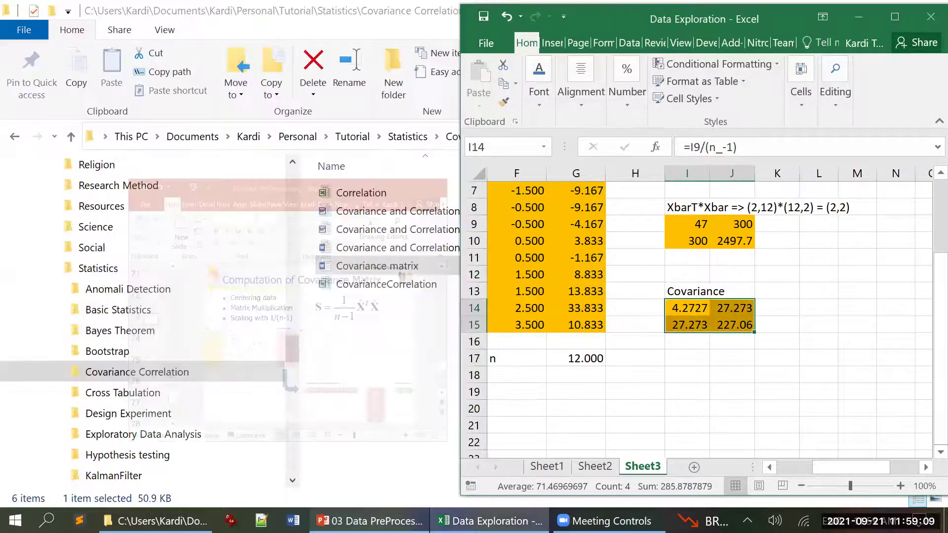
{"action": "left_click", "coordinate": [397, 519]}
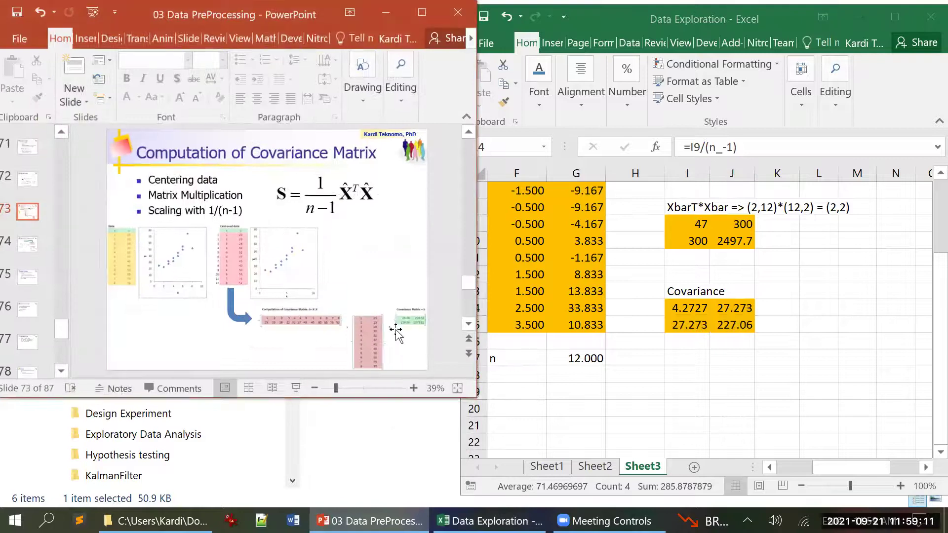
{"action": "left_click", "coordinate": [422, 11]}
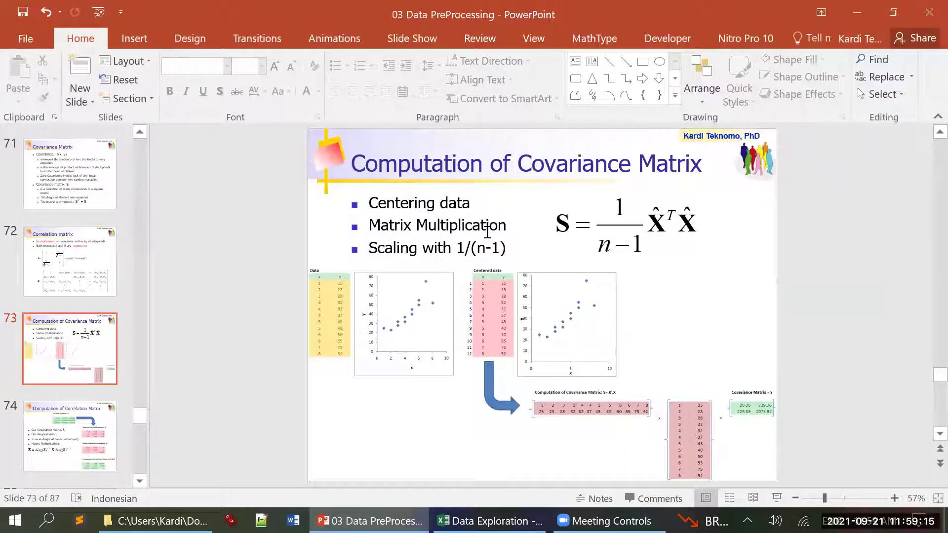
{"action": "scroll", "coordinate": [486, 233], "scroll_direction": "down", "scroll_amount": 1}
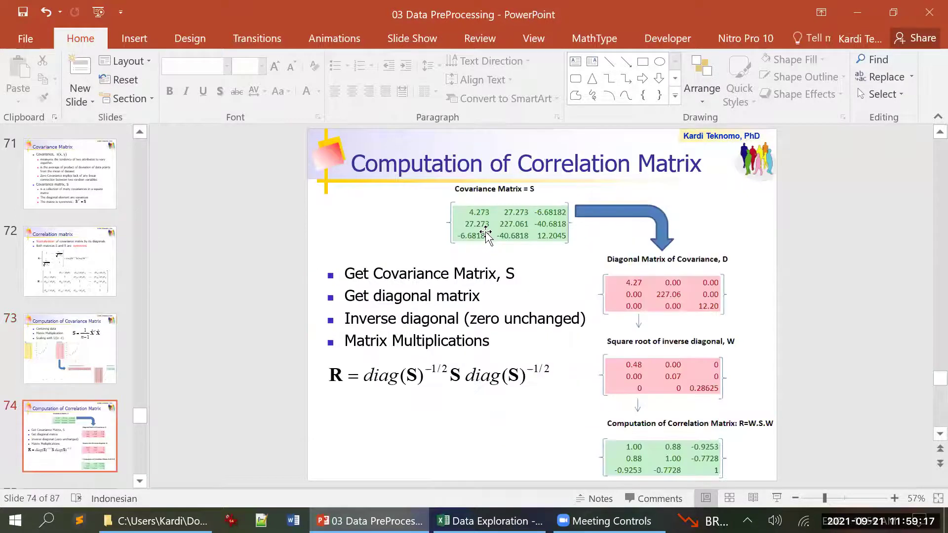
Show slide 73, switch to Excel, move its window beside the slide and inspect the formula in cell I14
{"action": "scroll", "coordinate": [486, 233], "scroll_direction": "up", "scroll_amount": 1}
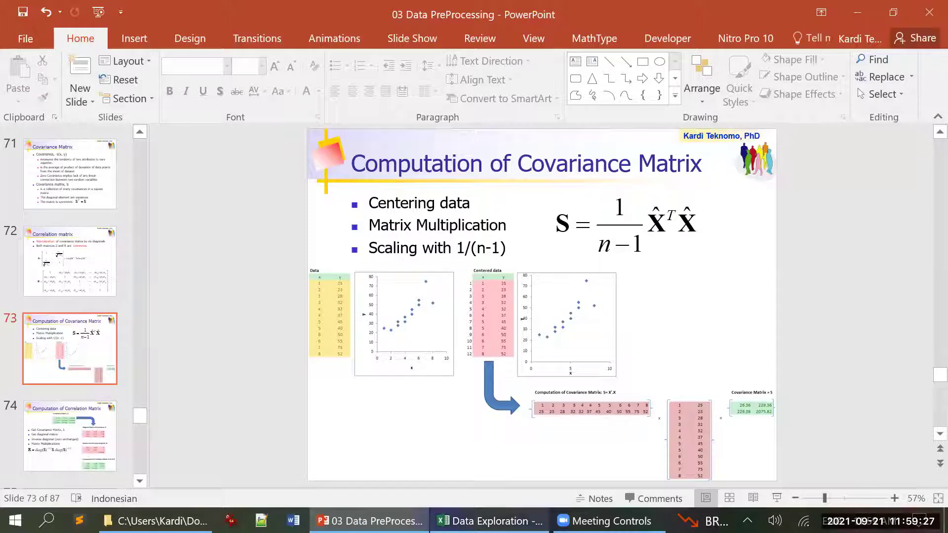
{"action": "mouse_move", "coordinate": [489, 521]}
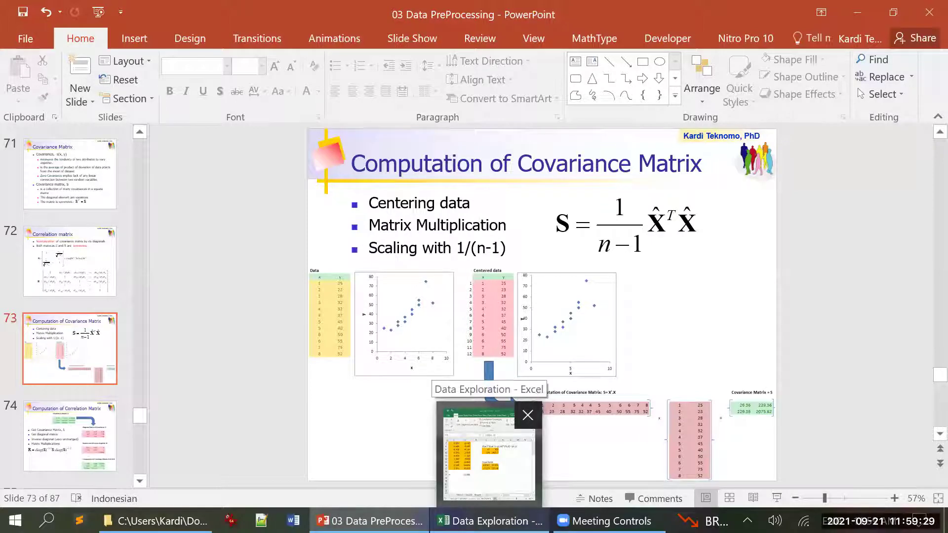
{"action": "left_click", "coordinate": [489, 521]}
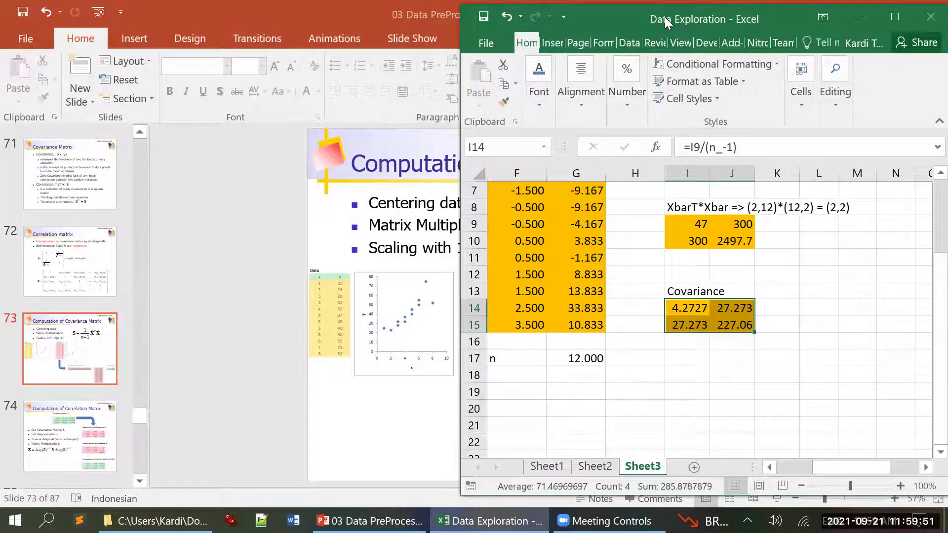
{"action": "left_click_drag", "start_coordinate": [666, 22], "coordinate": [267, 40]}
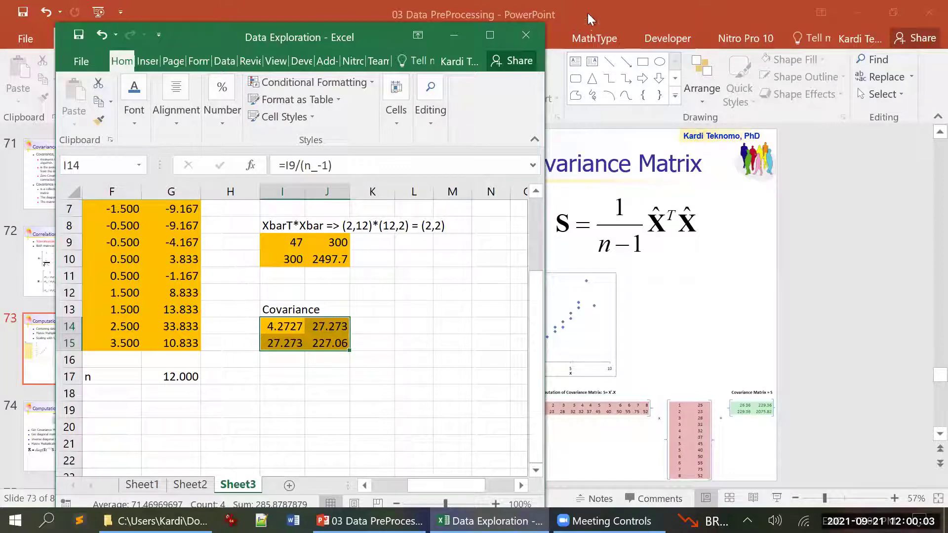
{"action": "left_click", "coordinate": [277, 328]}
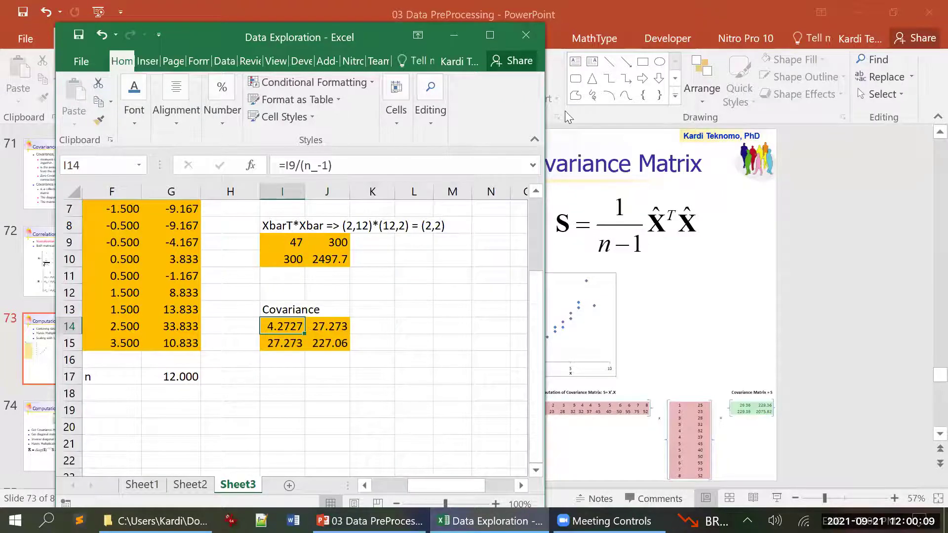
Switch back to PowerPoint and review the correlation matrix and covariance computation slides around slides 72 and 73
{"action": "key", "text": "alt+Tab"}
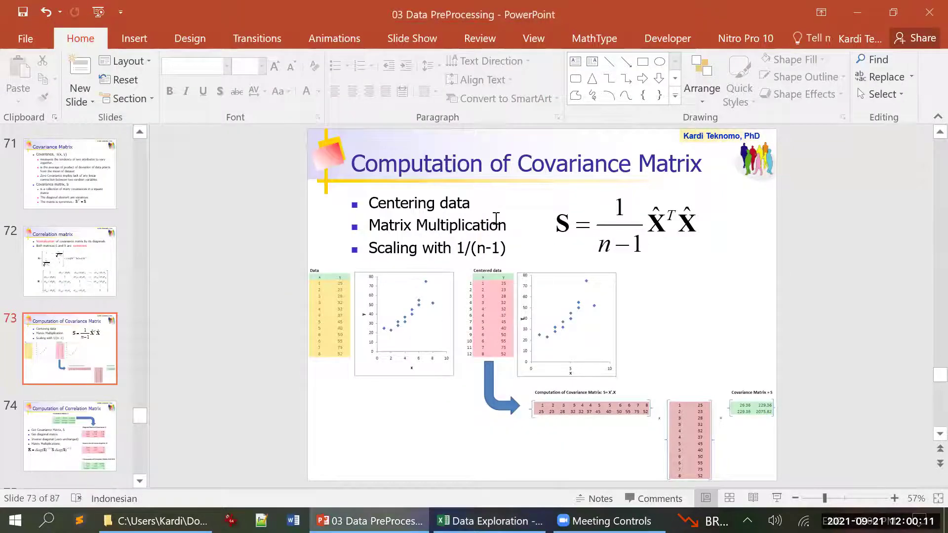
{"action": "scroll", "coordinate": [496, 218], "scroll_direction": "up", "scroll_amount": 2}
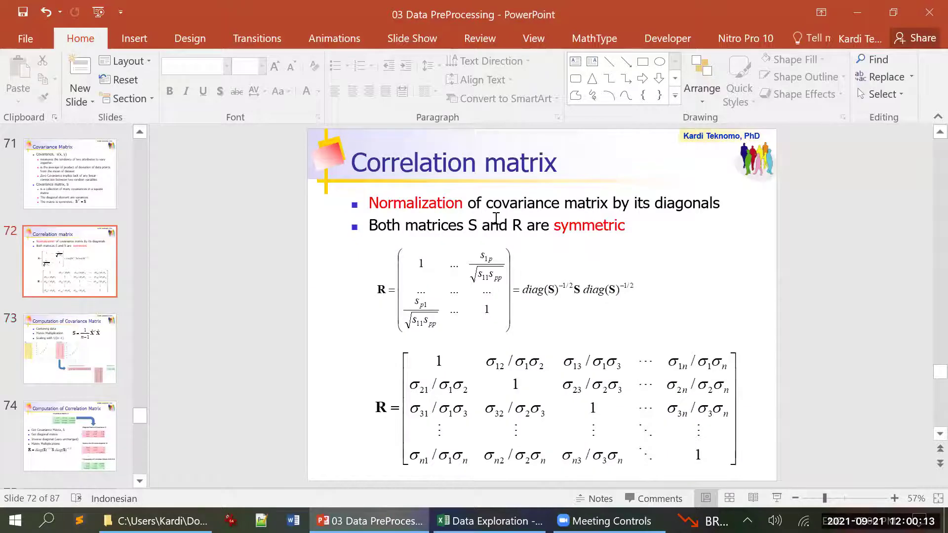
{"action": "scroll", "coordinate": [495, 218], "scroll_direction": "up", "scroll_amount": 1}
{"action": "scroll", "coordinate": [495, 218], "scroll_direction": "down", "scroll_amount": 2}
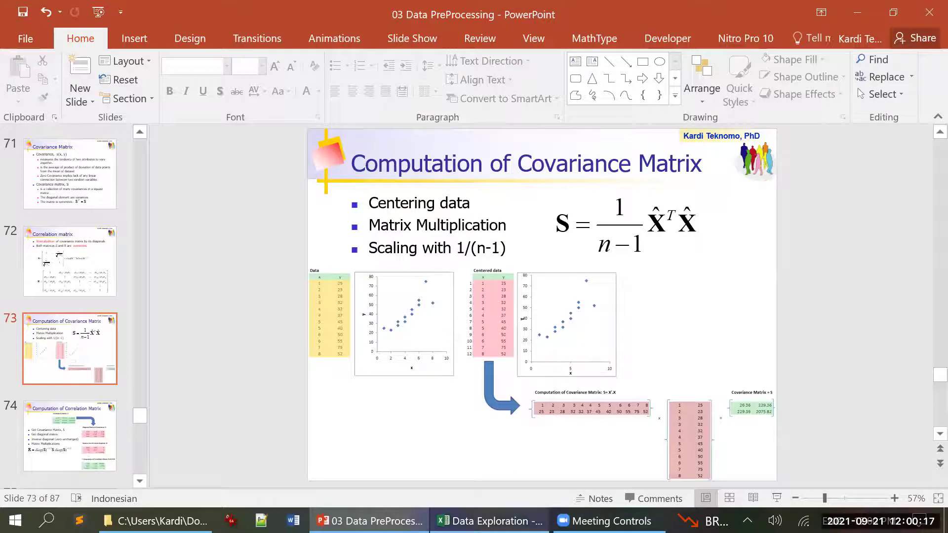
Switch to Excel, maximize its window and try the formula =COVARIANCE.S(C4:D15) in cell M14
{"action": "key", "text": "alt+Tab"}
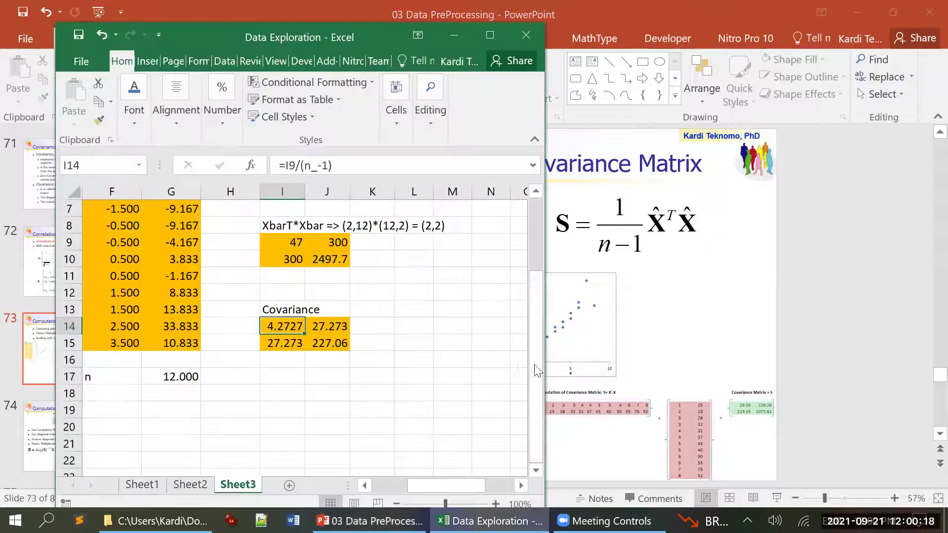
{"action": "left_click", "coordinate": [437, 330]}
{"action": "type", "text": "="}
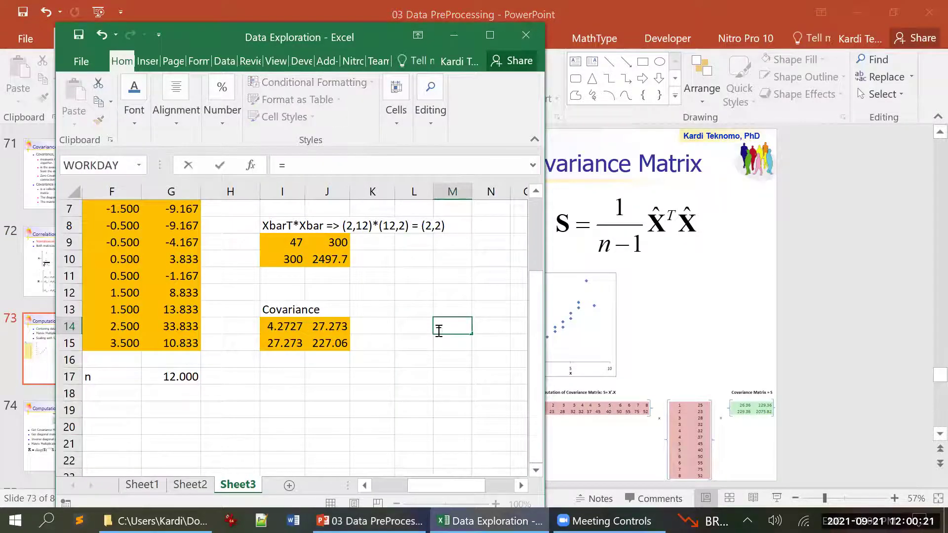
{"action": "type", "text": "cov"}
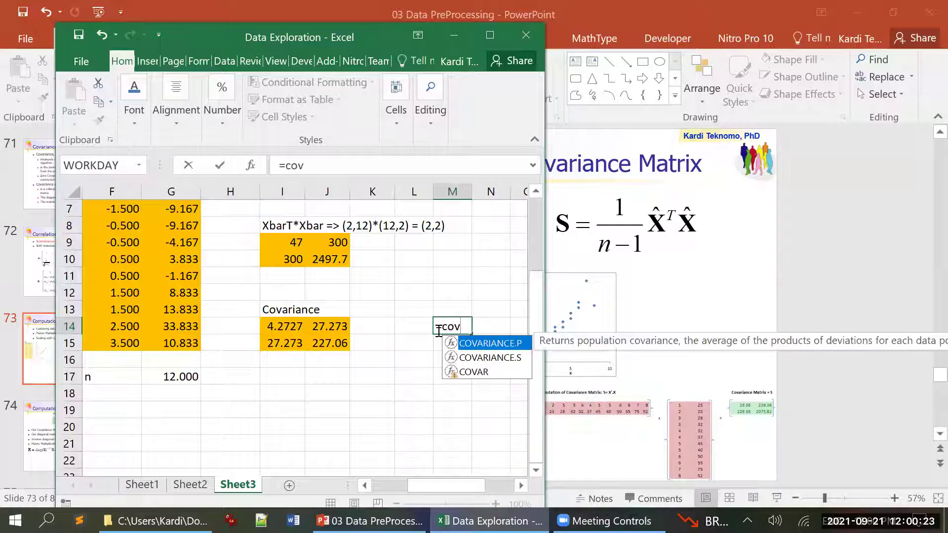
{"action": "key", "text": "Down"}
{"action": "key", "text": "Down"}
{"action": "key", "text": "Up"}
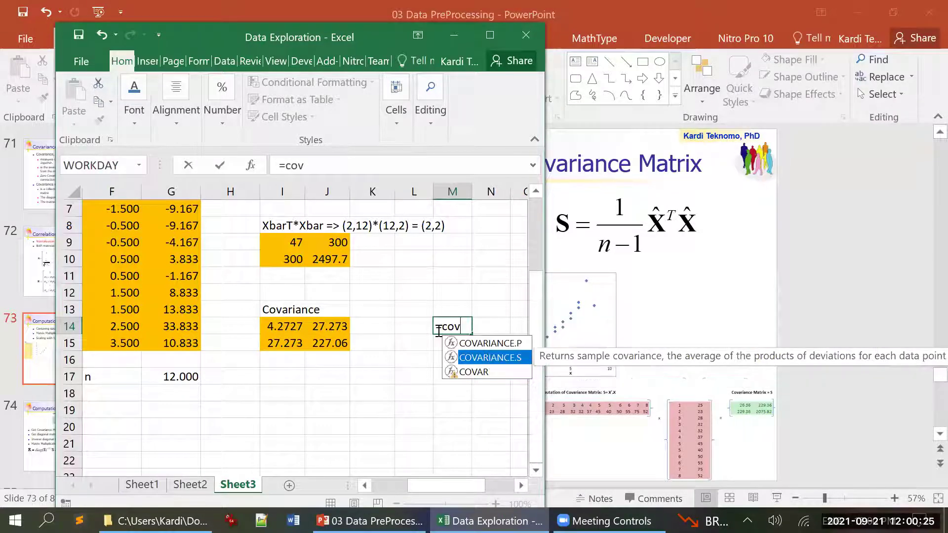
{"action": "key", "text": "Tab"}
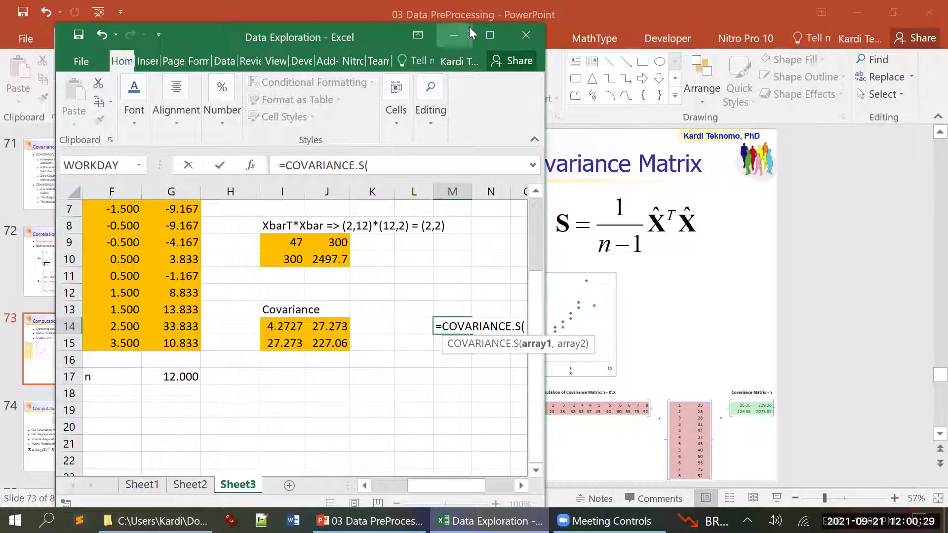
{"action": "left_click", "coordinate": [490, 34]}
{"action": "key", "text": "Left"}
{"action": "key", "text": "Left"}
{"action": "key", "text": "Left"}
{"action": "key", "text": "Left"}
{"action": "key", "text": "Left"}
{"action": "key", "text": "Left"}
{"action": "key", "text": "Left"}
{"action": "key", "text": "Left"}
{"action": "key", "text": "Left"}
{"action": "key", "text": "Left"}
{"action": "key", "text": "Left"}
{"action": "key", "text": "Left"}
{"action": "scroll", "coordinate": [296, 326], "scroll_direction": "up", "scroll_amount": 1}
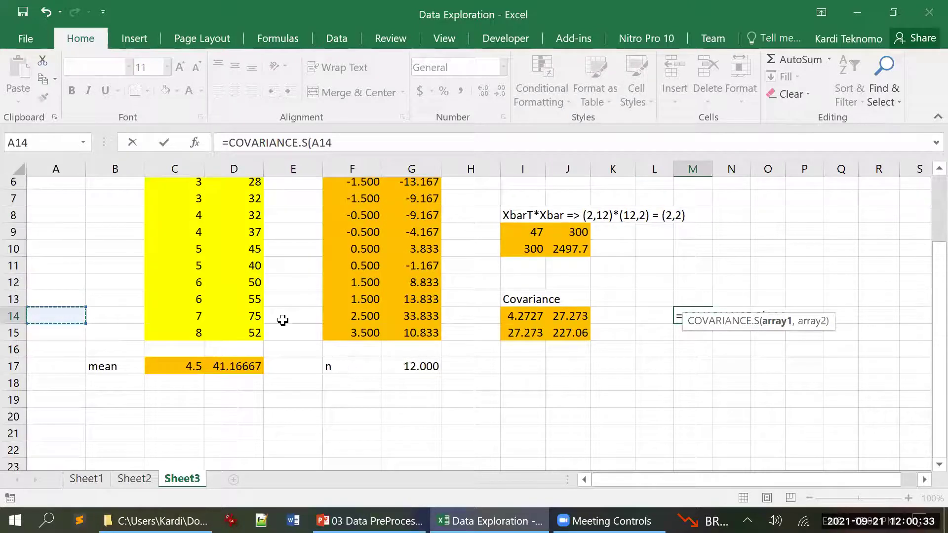
{"action": "scroll", "coordinate": [282, 320], "scroll_direction": "up", "scroll_amount": 2}
{"action": "left_click_drag", "start_coordinate": [186, 236], "coordinate": [236, 428]}
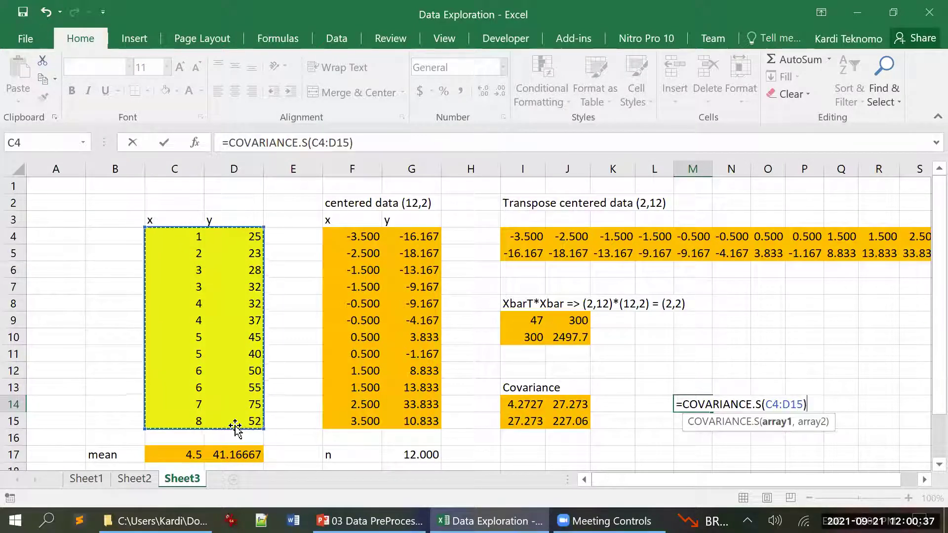
{"action": "key", "text": "Return"}
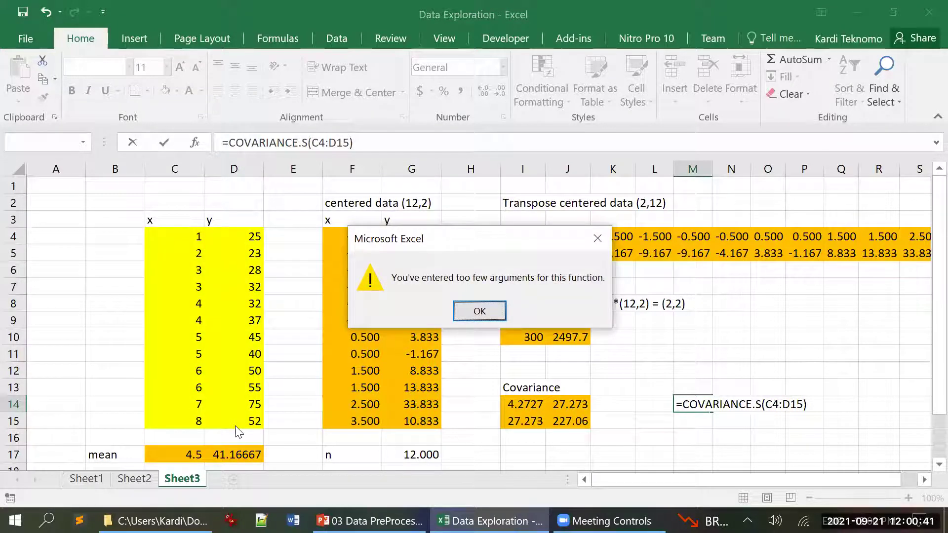
{"action": "key", "text": "Return"}
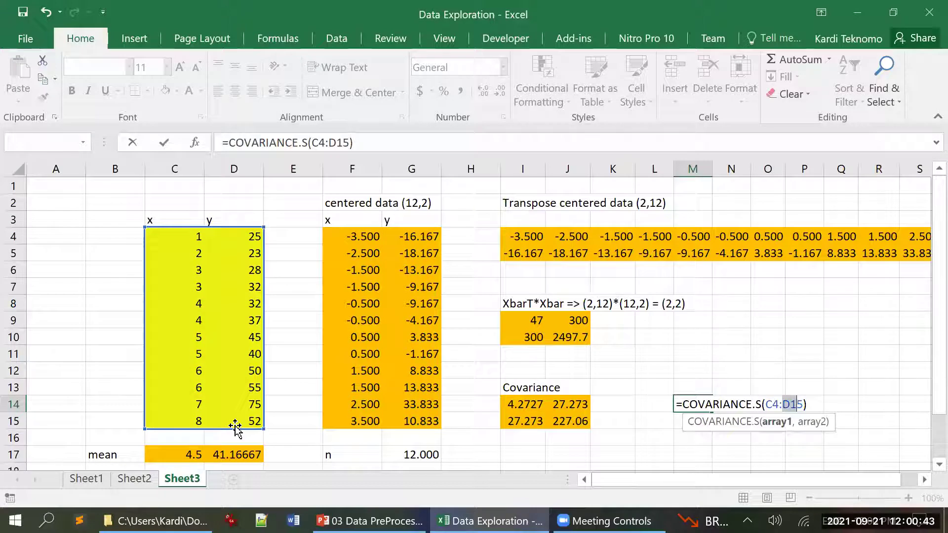
{"action": "double_click", "coordinate": [345, 142]}
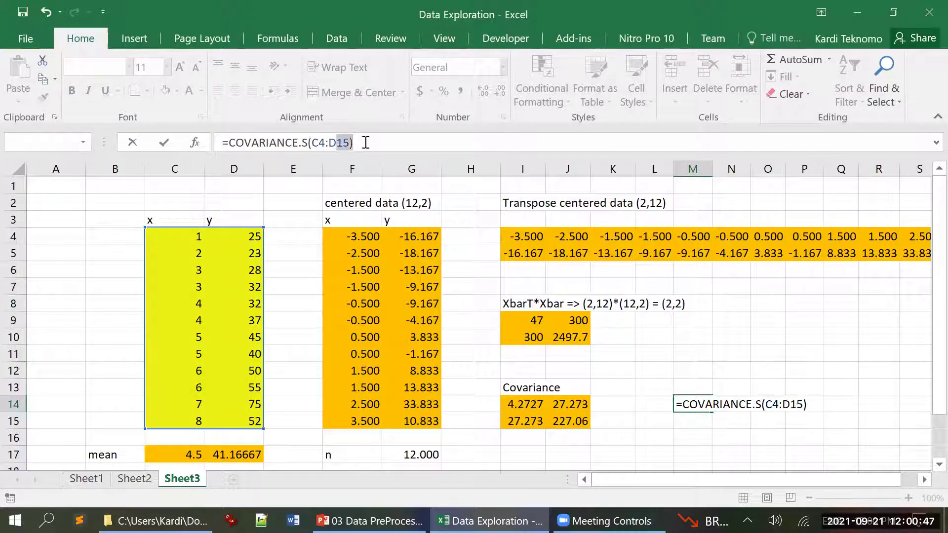
{"action": "key", "text": "BackSpace"}
{"action": "key", "text": "BackSpace"}
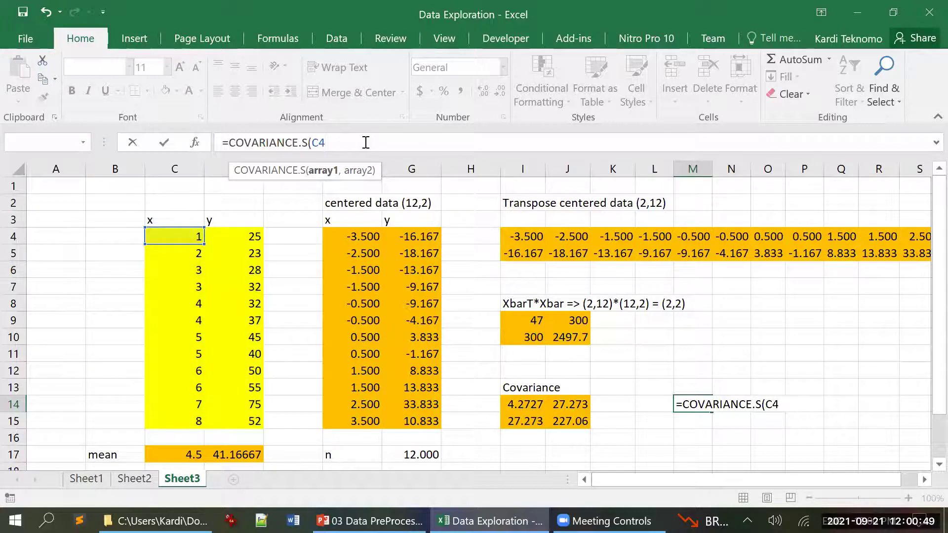
{"action": "left_click", "coordinate": [186, 421]}
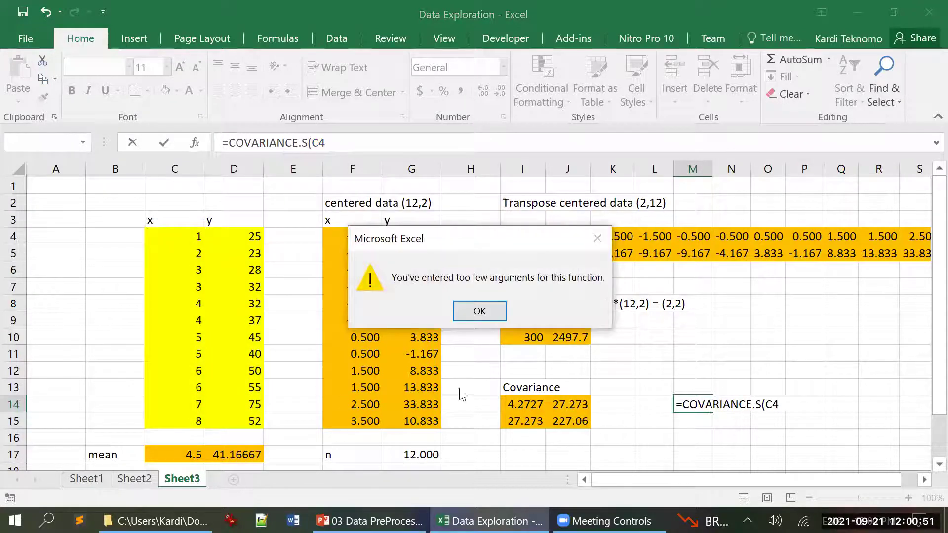
{"action": "key", "text": "Return"}
{"action": "key", "text": "Escape"}
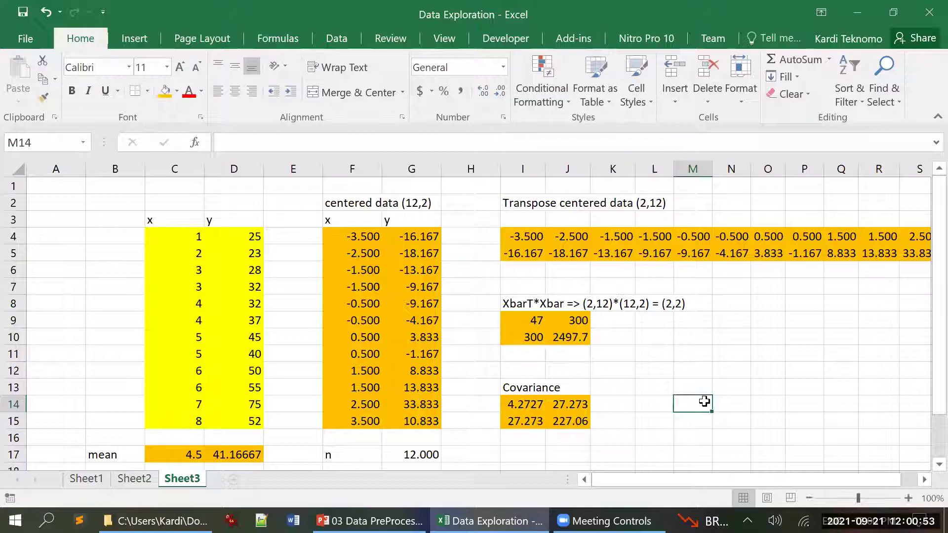
Enter the formula =COVARIANCE.S(C4:C15,D4:D15) in cell M14
{"action": "type", "text": "=cov"}
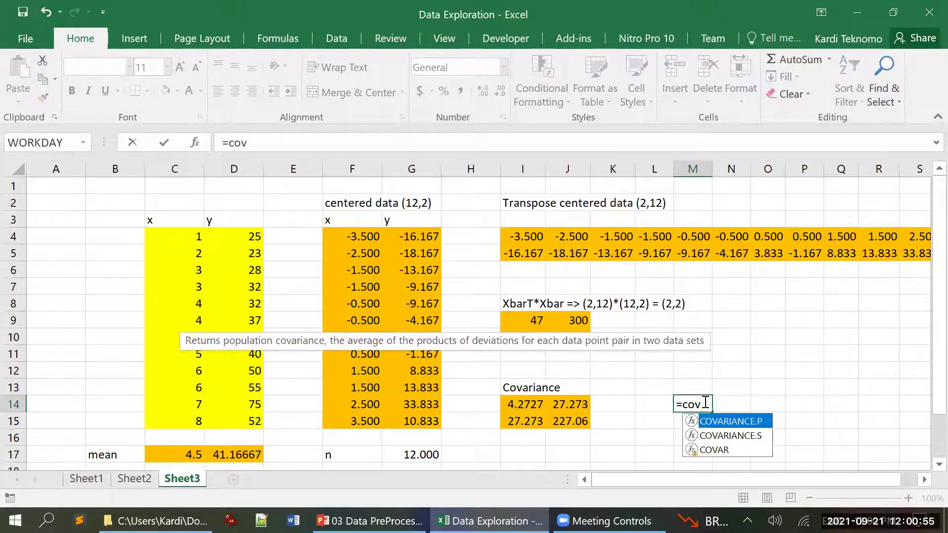
{"action": "double_click", "coordinate": [726, 435]}
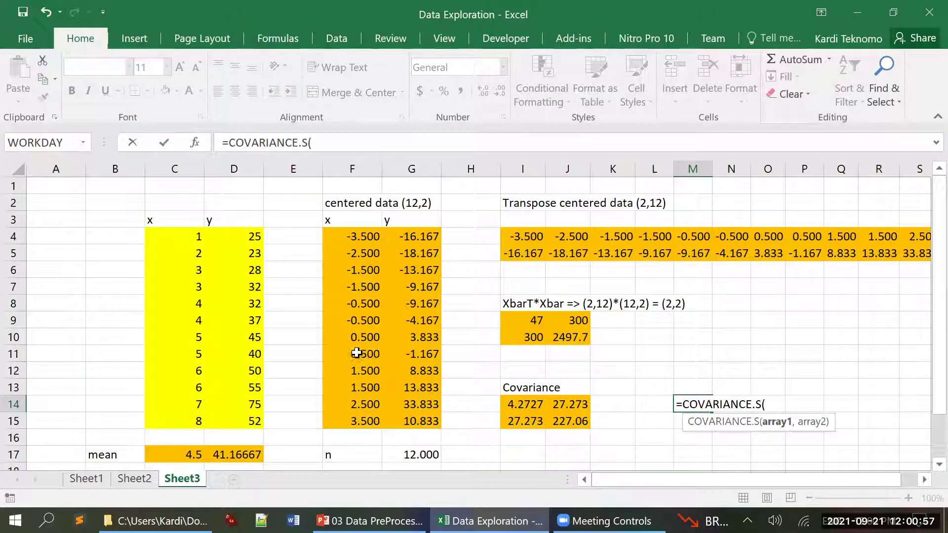
{"action": "left_click_drag", "start_coordinate": [189, 237], "coordinate": [202, 417]}
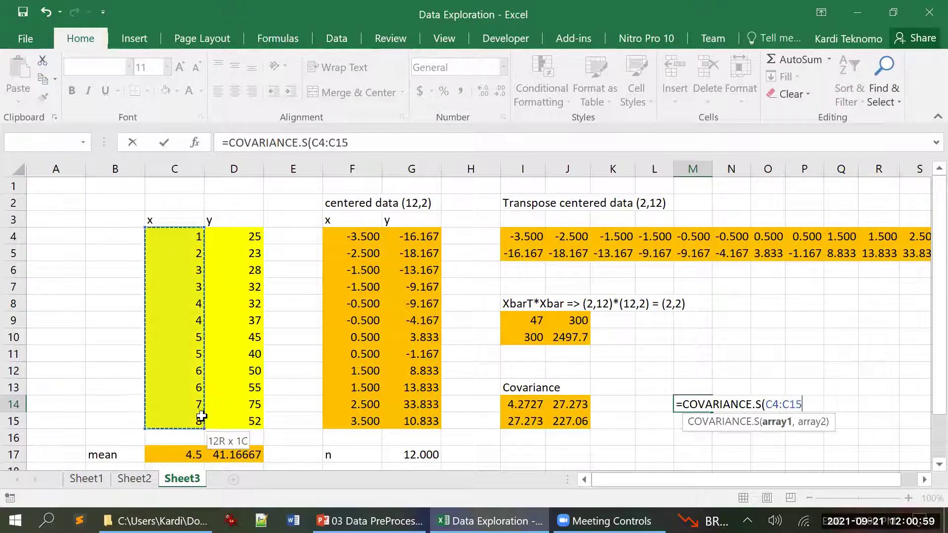
{"action": "type", "text": ","}
{"action": "left_click_drag", "start_coordinate": [231, 237], "coordinate": [237, 410]}
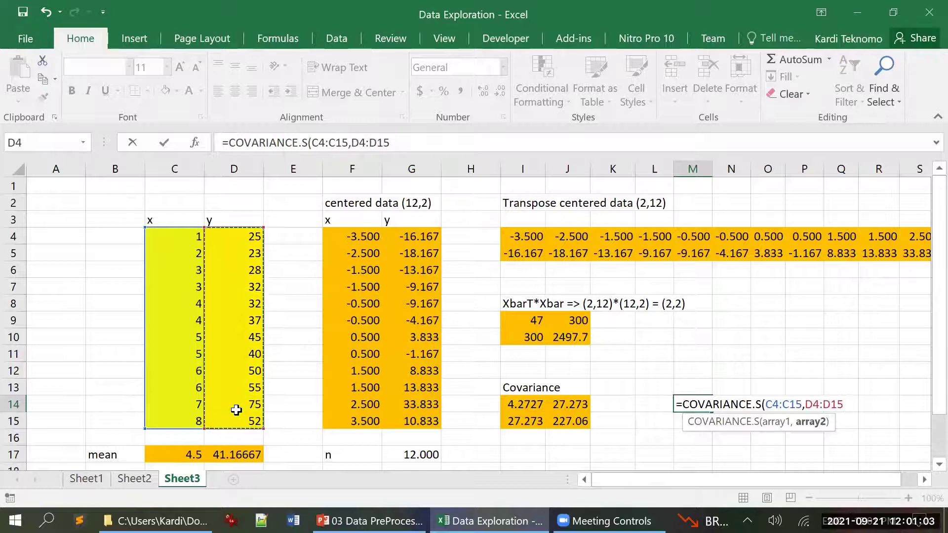
{"action": "key", "text": "ctrl+Return"}
Turn the COVARIANCE.S formula into an array formula over the 2x2 range M14:N15
{"action": "key", "text": "shift+Right"}
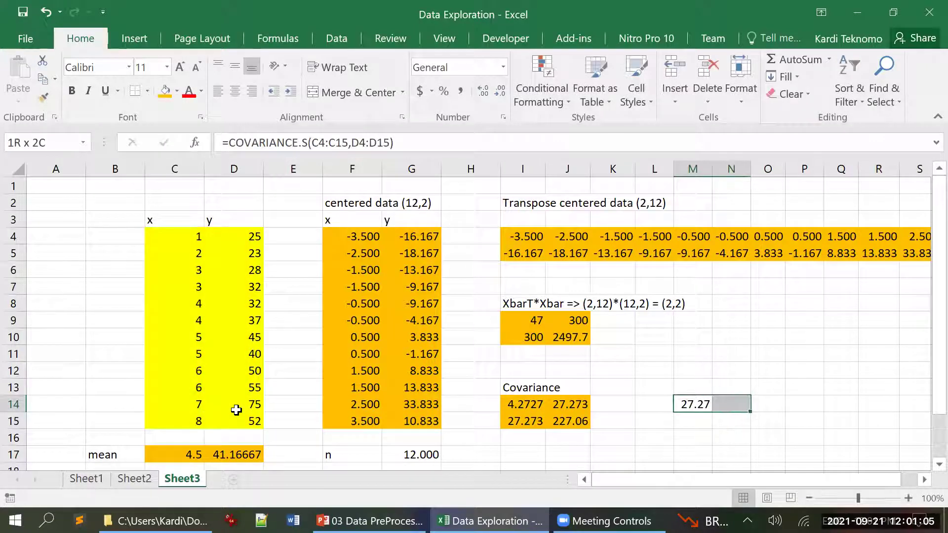
{"action": "key", "text": "shift+Down"}
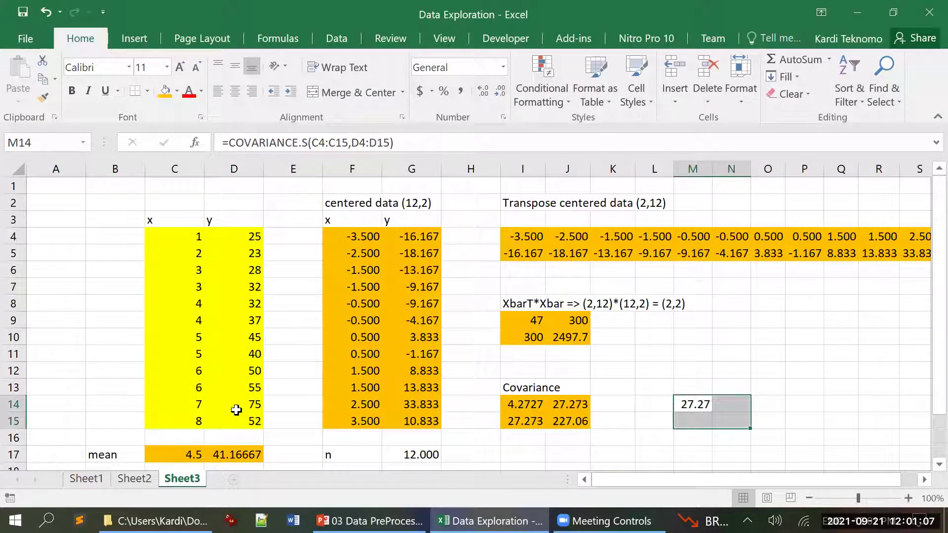
{"action": "key", "text": "F2"}
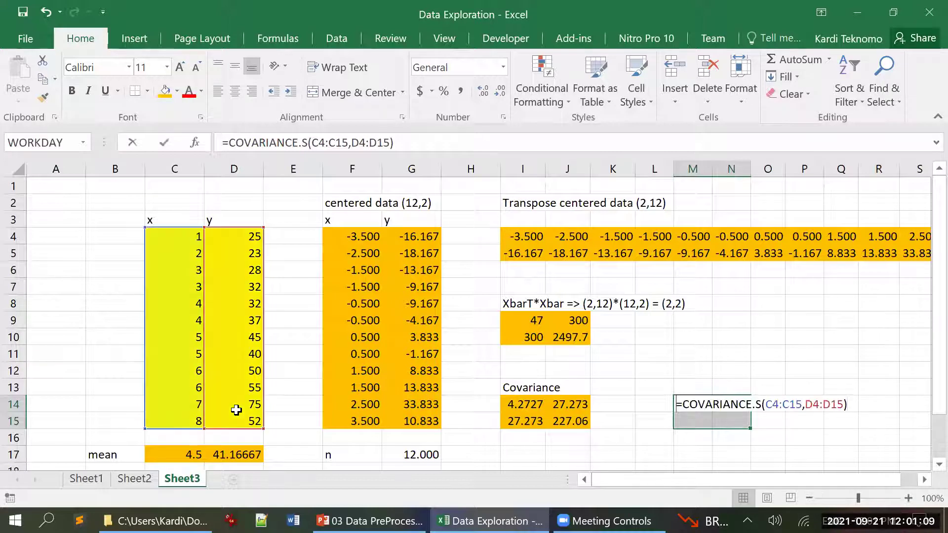
{"action": "key", "text": "ctrl+shift+Return"}
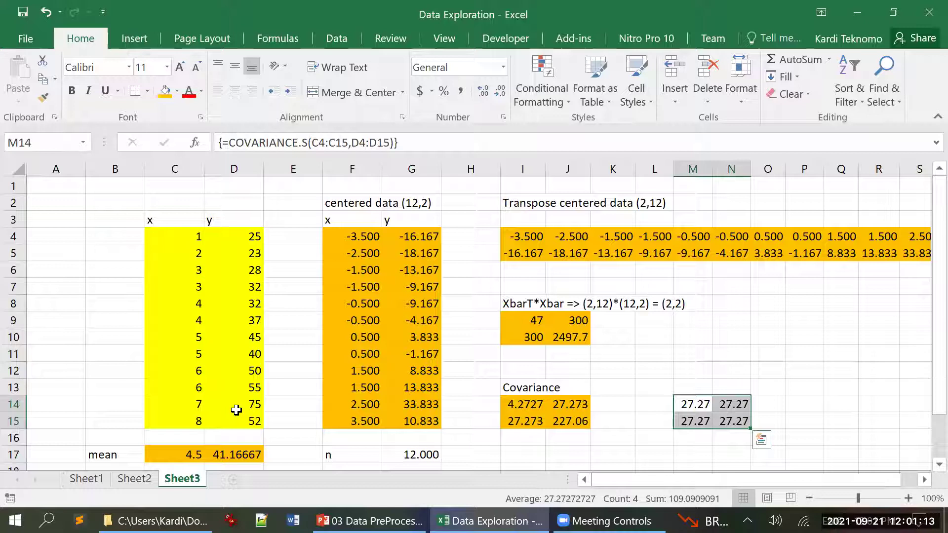
Delete the COVARIANCE.S array formula from the range M14:N15
{"action": "key", "text": "Right"}
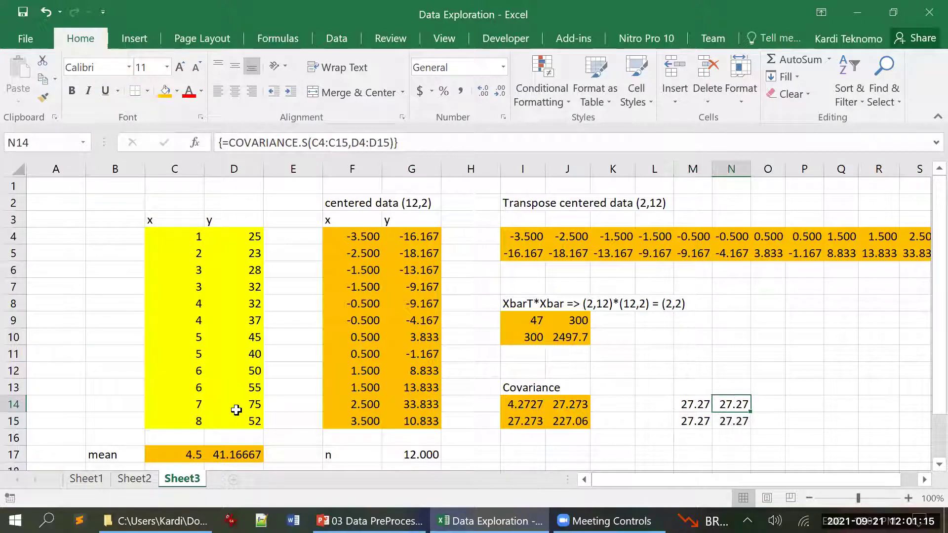
{"action": "key", "text": "Left"}
{"action": "key", "text": "shift+Right"}
{"action": "key", "text": "shift+Down"}
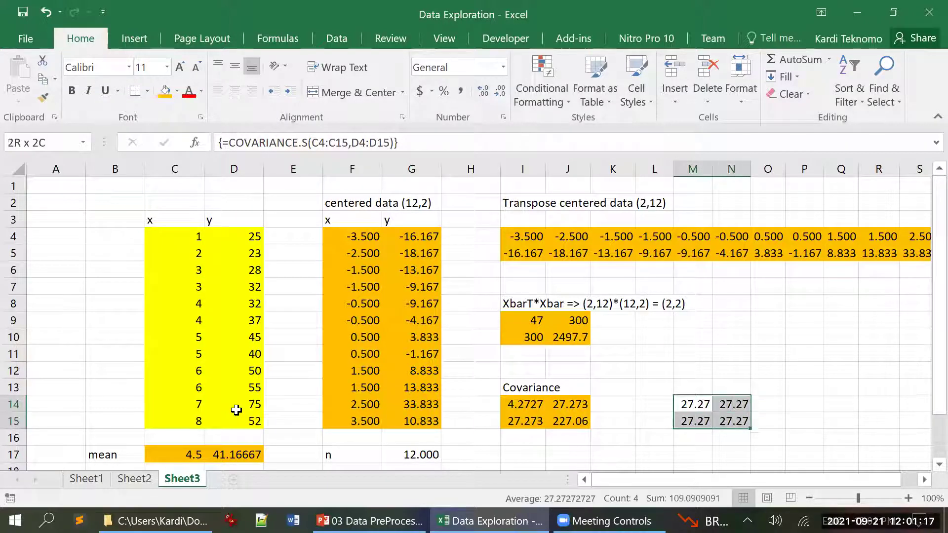
{"action": "key", "text": "Delete"}
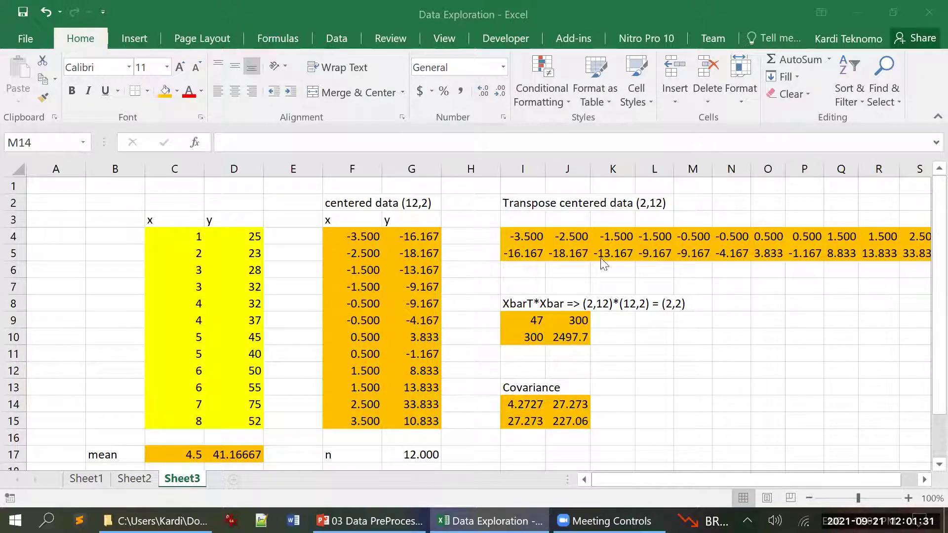
Switch to PowerPoint to check slide 73, "Computation of Covariance Matrix", and return to the Excel worksheet
{"action": "key", "text": "shift+Right"}
{"action": "key", "text": "shift+Down"}
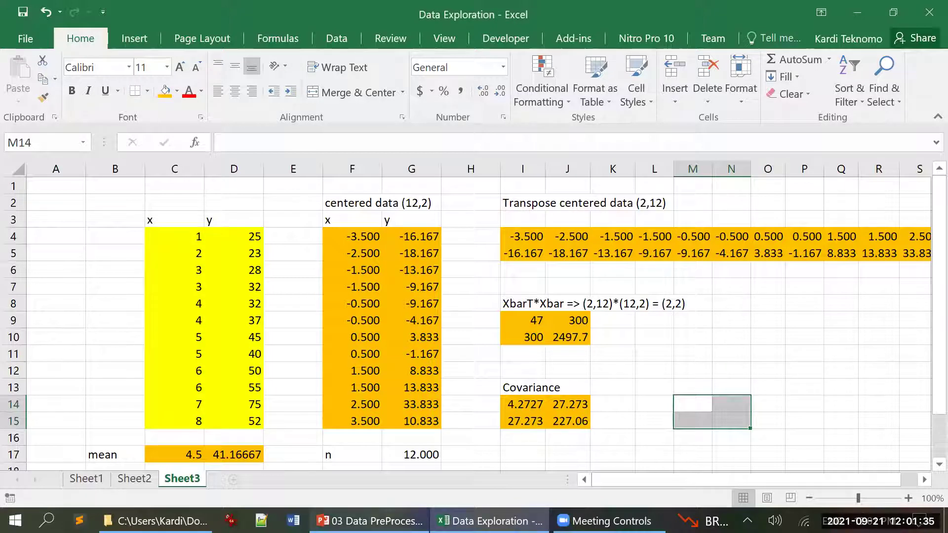
{"action": "left_click", "coordinate": [370, 521]}
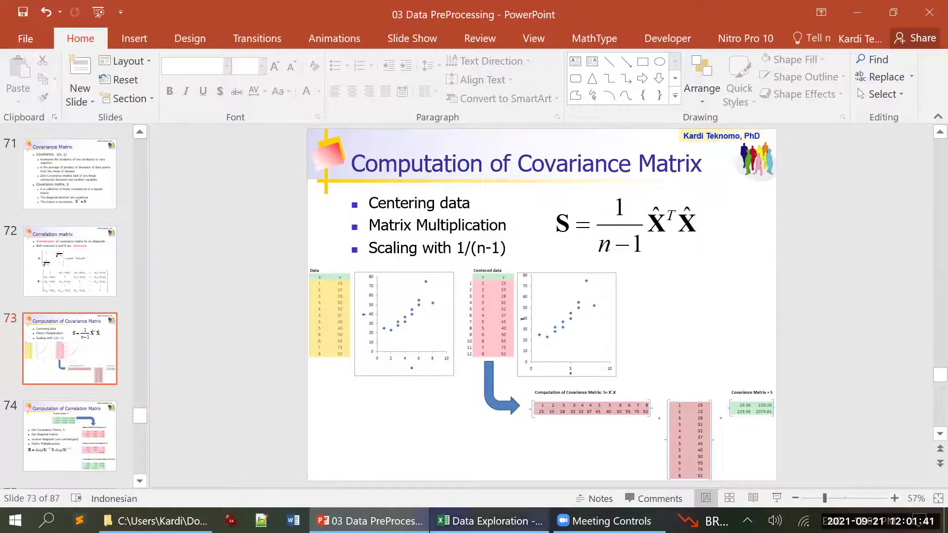
{"action": "left_click", "coordinate": [488, 521]}
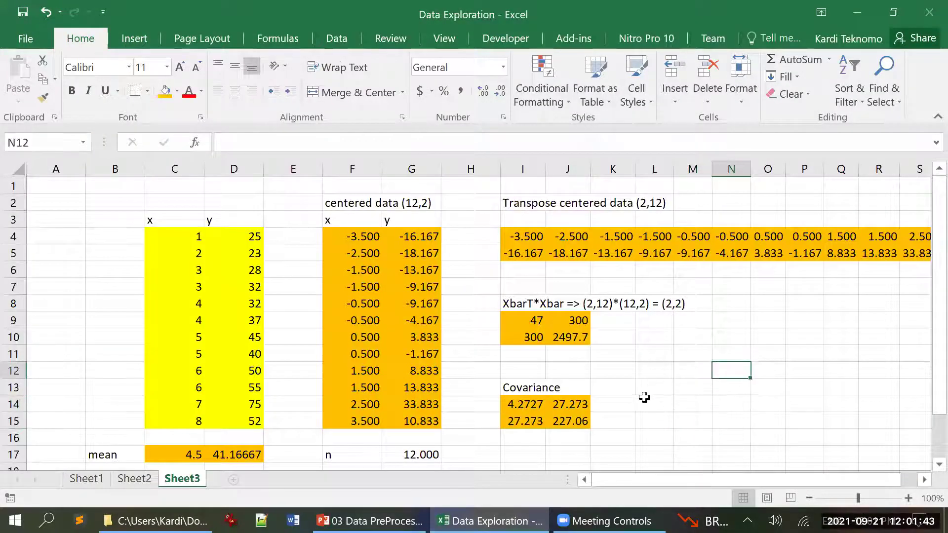
Review the covariance result in I14, view slide 74, "Computation of Correlation Matrix", in PowerPoint, and return to the Excel worksheet
{"action": "scroll", "coordinate": [601, 419], "scroll_direction": "down", "scroll_amount": 1}
{"action": "left_click", "coordinate": [529, 358]}
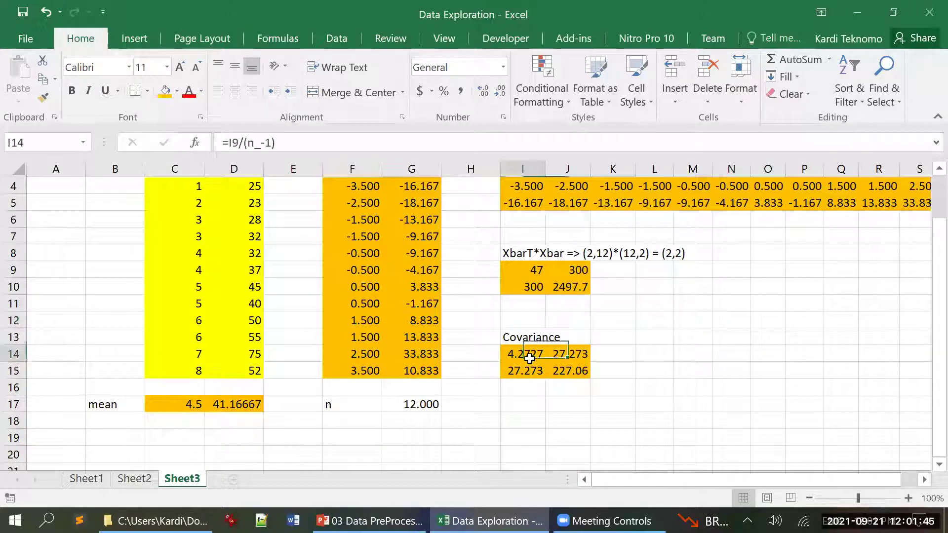
{"action": "scroll", "coordinate": [703, 425], "scroll_direction": "up", "scroll_amount": 1}
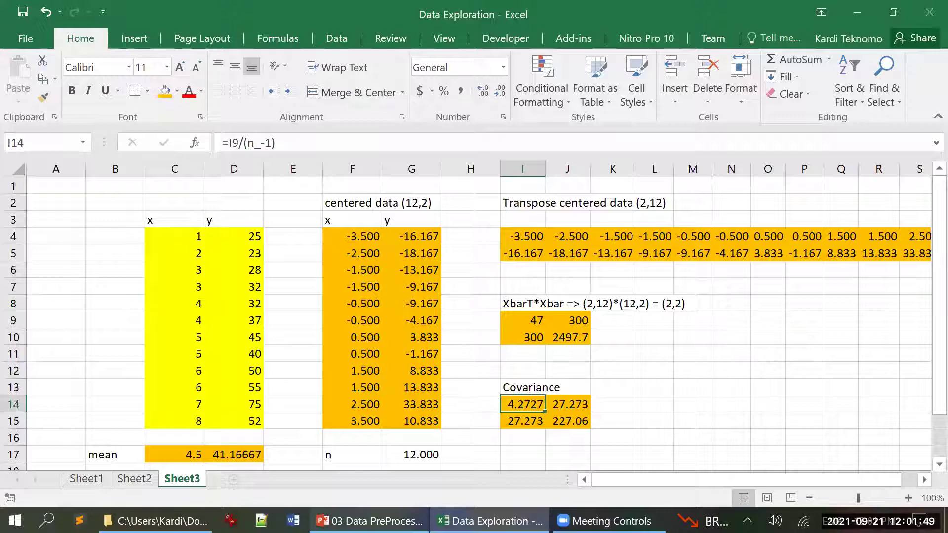
{"action": "key", "text": "alt+Tab"}
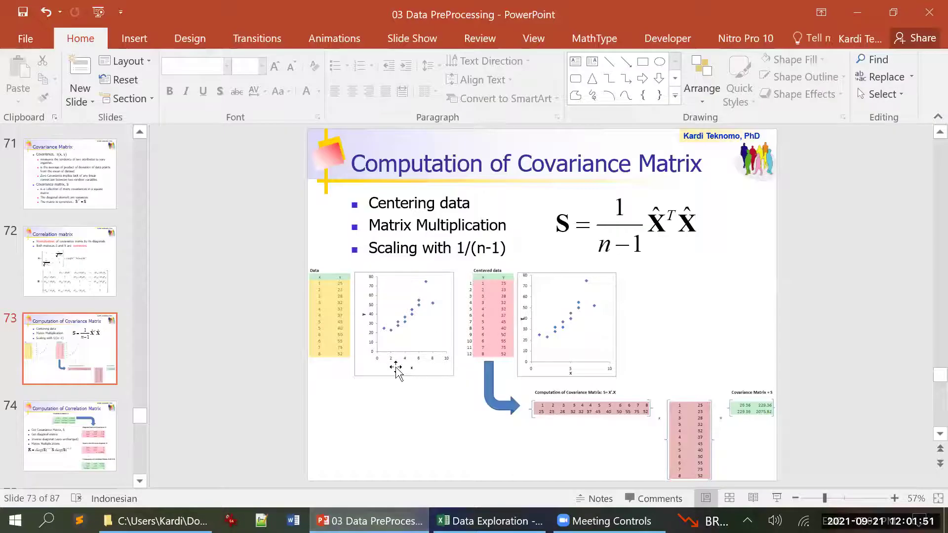
{"action": "scroll", "coordinate": [396, 370], "scroll_direction": "down", "scroll_amount": 1}
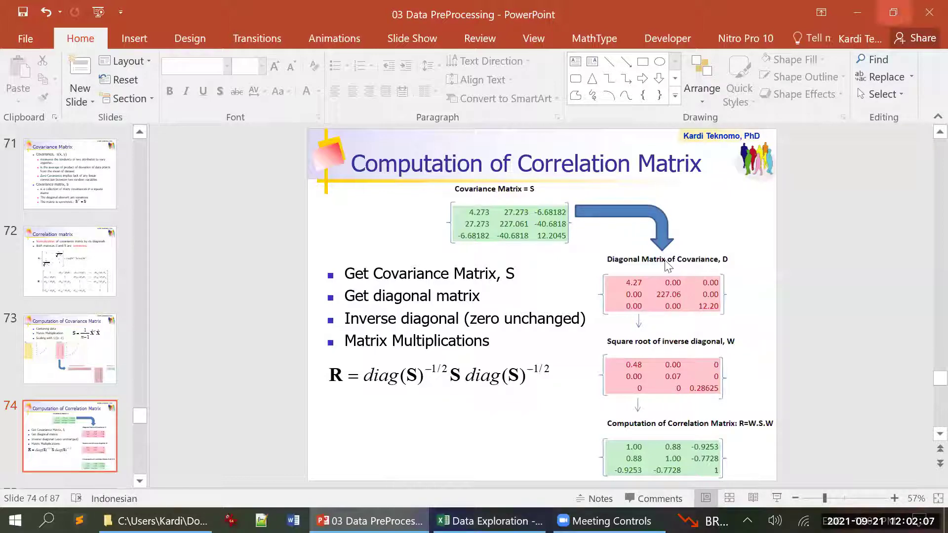
{"action": "key", "text": "alt+Tab"}
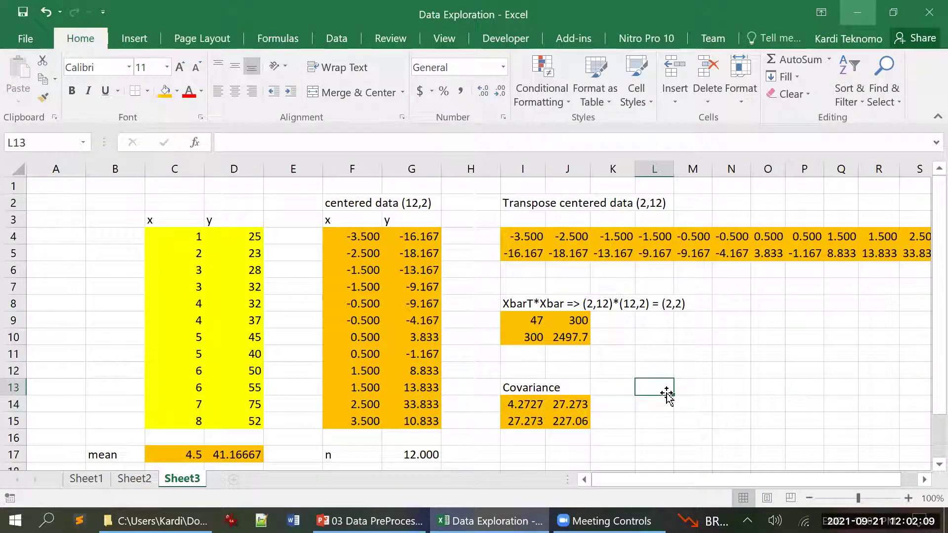
Label cell L13 "diag(S)"
{"action": "type", "text": "diag"}
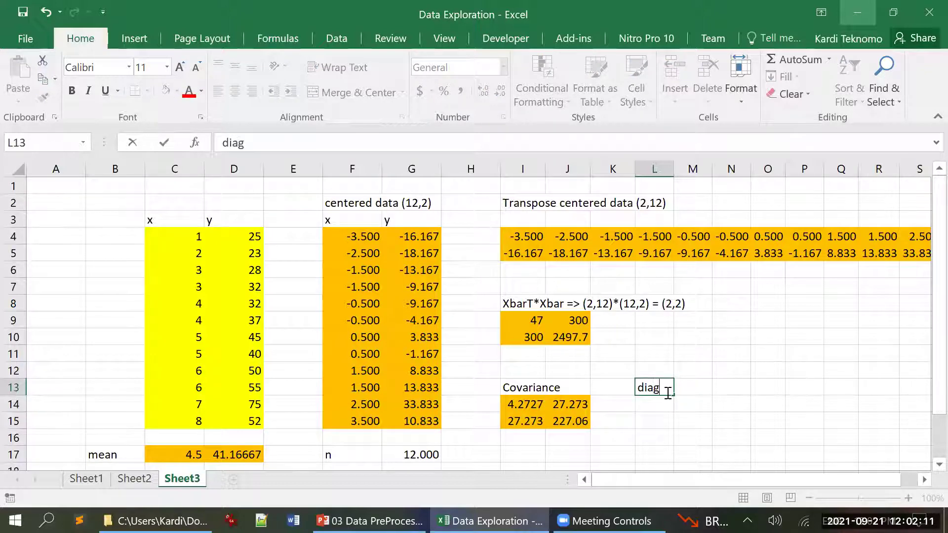
{"action": "type", "text": "(S)"}
{"action": "key", "text": "Return"}
Extend the label in cell I13 to "Covariance = S"
{"action": "key", "text": "Left"}
{"action": "key", "text": "Left"}
{"action": "key", "text": "Left"}
{"action": "key", "text": "Up"}
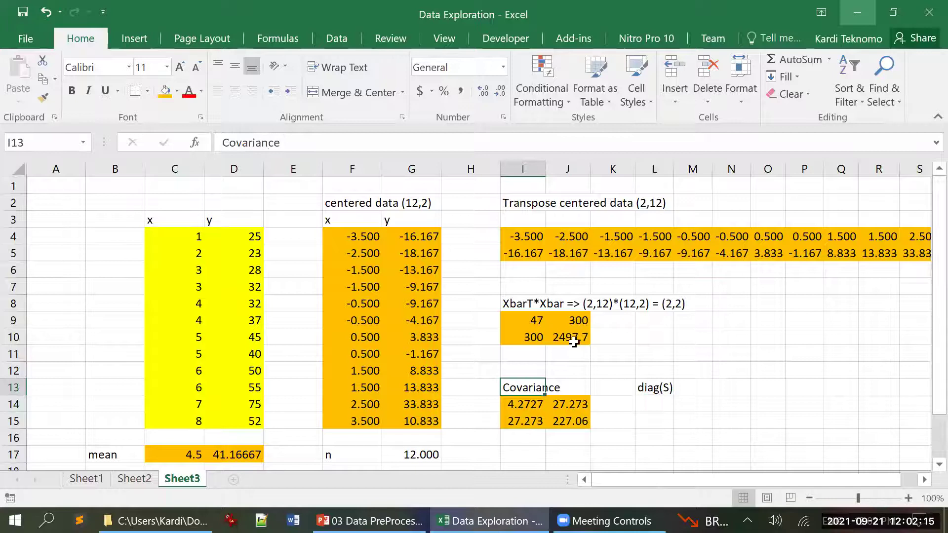
{"action": "left_click", "coordinate": [317, 151]}
{"action": "type", "text": "= S"}
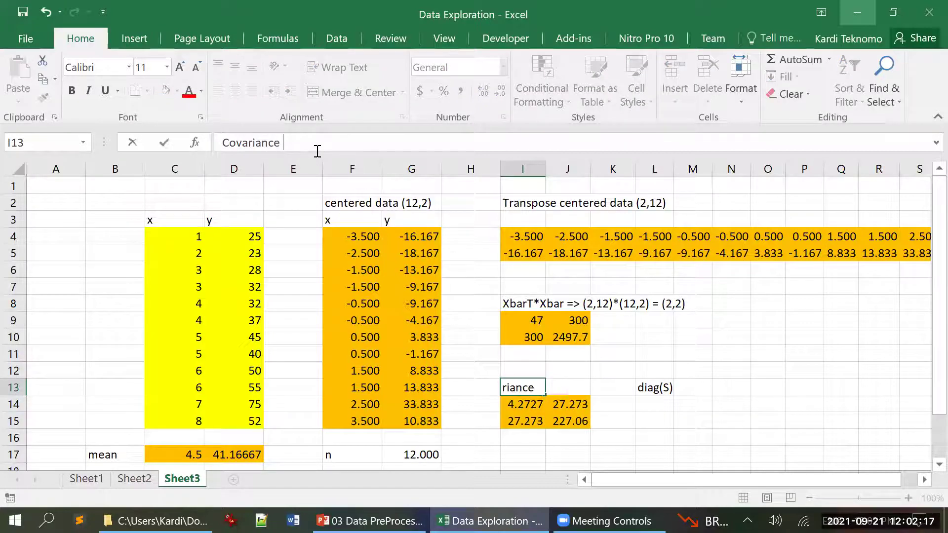
{"action": "key", "text": "Return"}
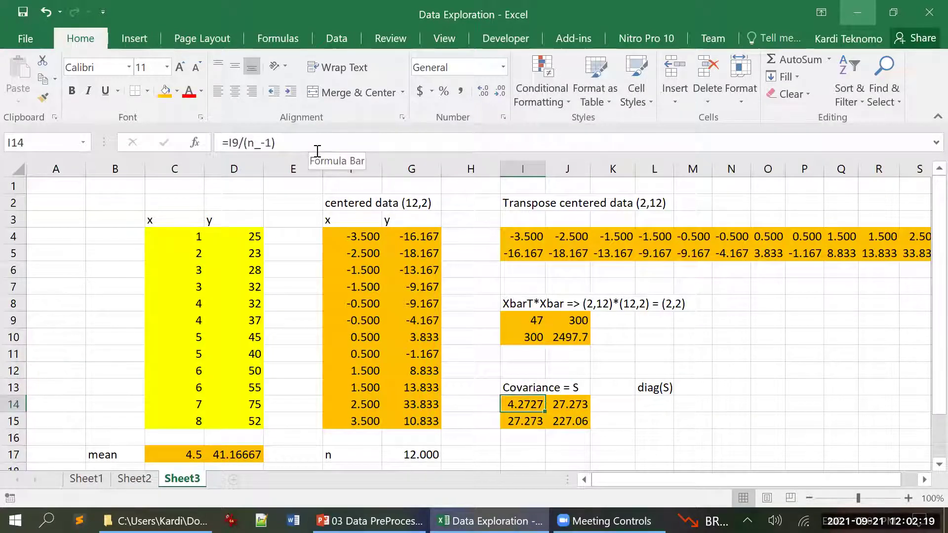
Name the covariance range I14:J15 "S_" and move to cell L14 under the diag(S) label
{"action": "key", "text": "shift+Right"}
{"action": "key", "text": "shift+Down"}
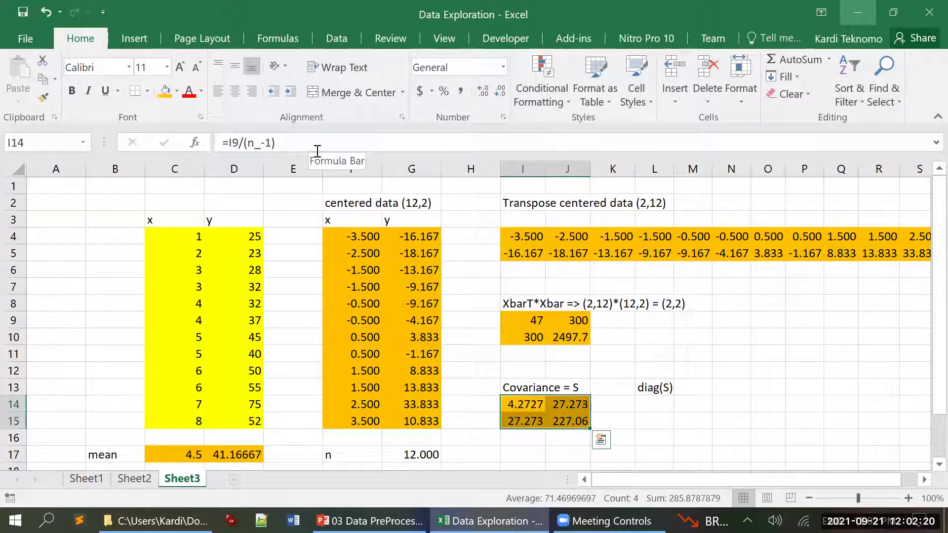
{"action": "left_click", "coordinate": [44, 151]}
{"action": "type", "text": "S_"}
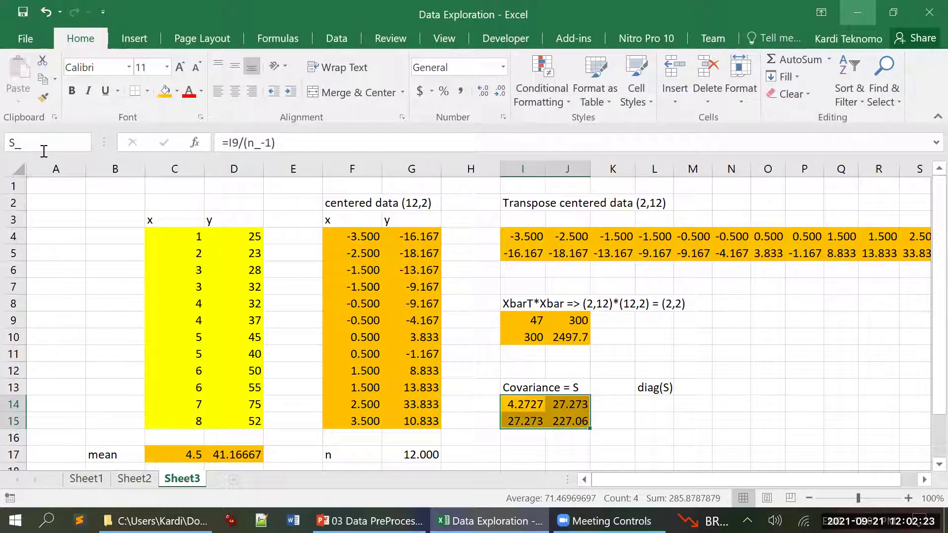
{"action": "key", "text": "Return"}
{"action": "key", "text": "Right"}
{"action": "key", "text": "Right"}
{"action": "key", "text": "Right"}
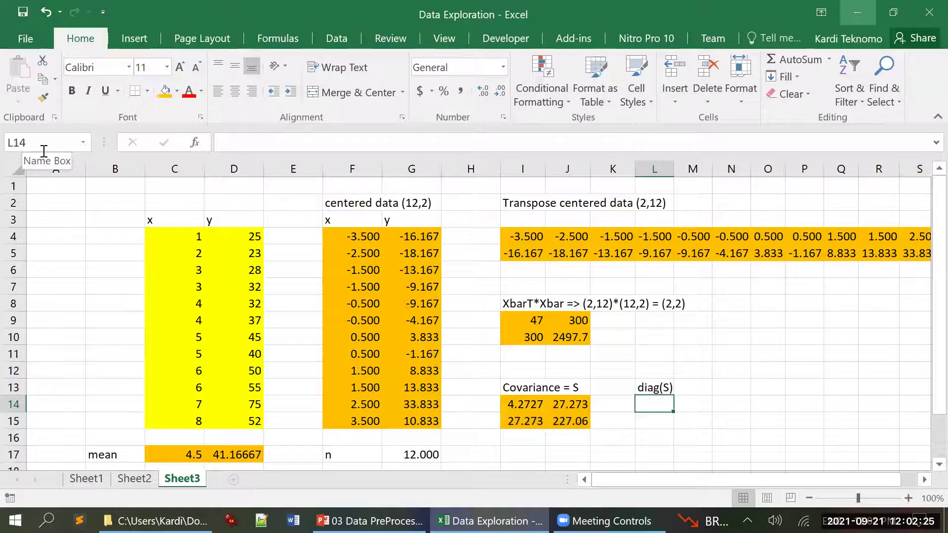
{"action": "type", "text": "="}
{"action": "key", "text": "Left"}
{"action": "key", "text": "Left"}
{"action": "key", "text": "Left"}
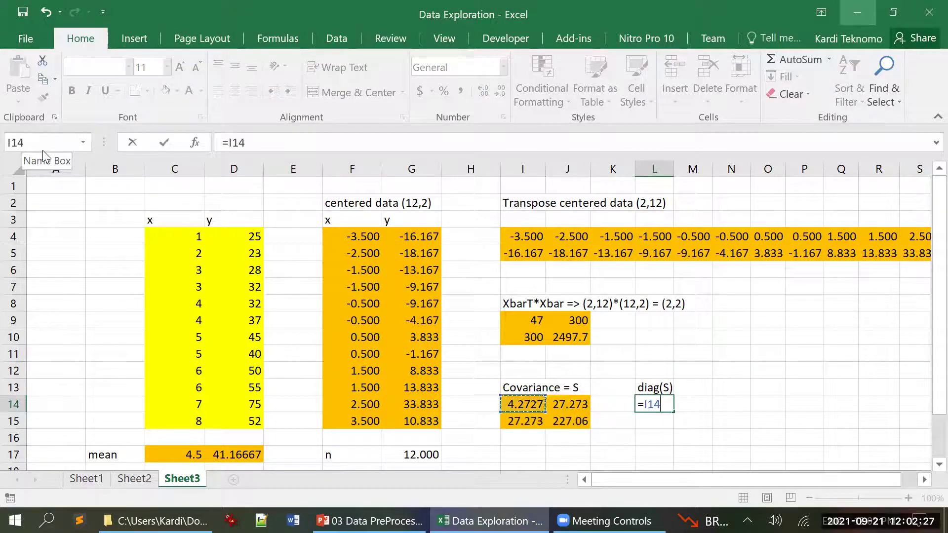
{"action": "type", "text": ","}
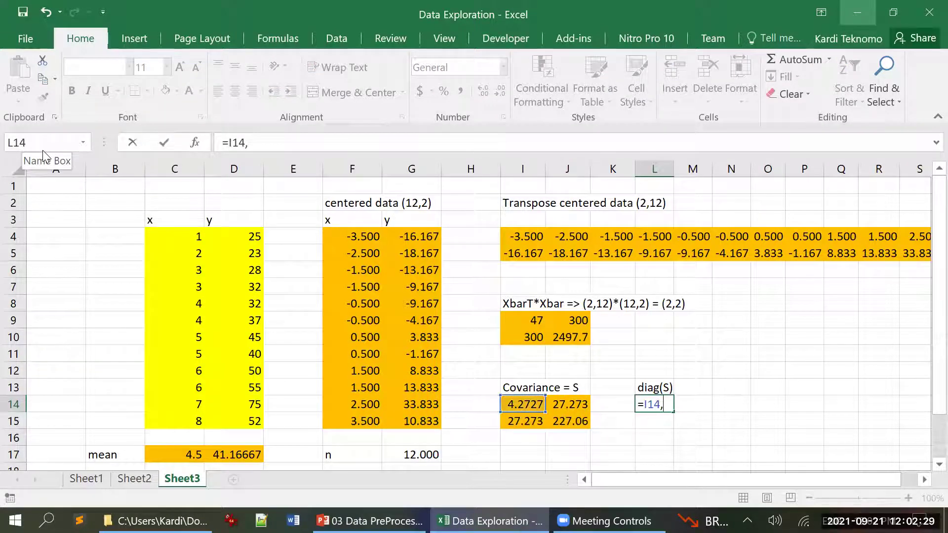
{"action": "key", "text": "Escape"}
Fill the diagonal of the diag(S) matrix with =I14 in cell L14 and =J15 in cell M15
{"action": "type", "text": "="}
{"action": "key", "text": "Left"}
{"action": "key", "text": "Left"}
{"action": "key", "text": "Left"}
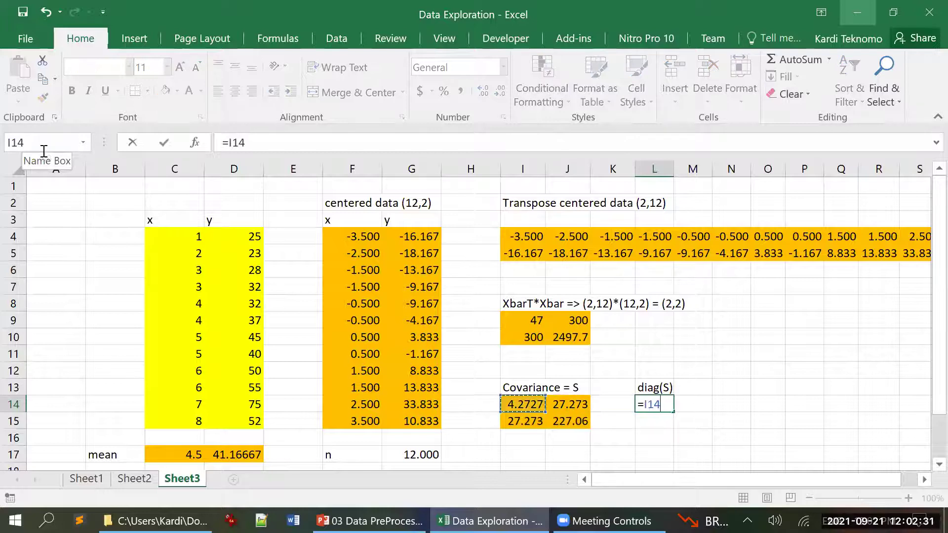
{"action": "key", "text": "Return"}
{"action": "key", "text": "Right"}
{"action": "type", "text": "="}
{"action": "key", "text": "Left"}
{"action": "key", "text": "Left"}
{"action": "key", "text": "Left"}
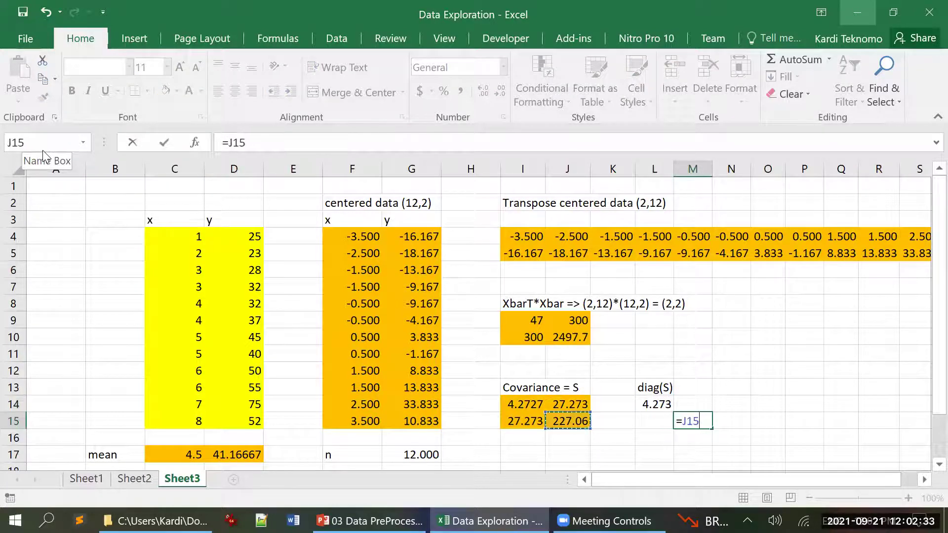
{"action": "key", "text": "Return"}
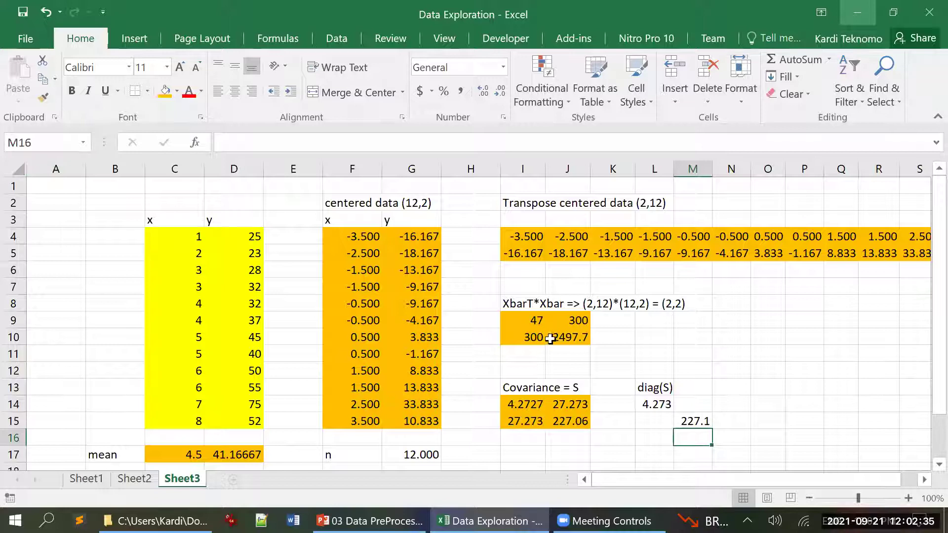
Enter 0 in the off-diagonal cells M14 and L15 of the diag(S) matrix
{"action": "left_click", "coordinate": [688, 401]}
{"action": "type", "text": "0"}
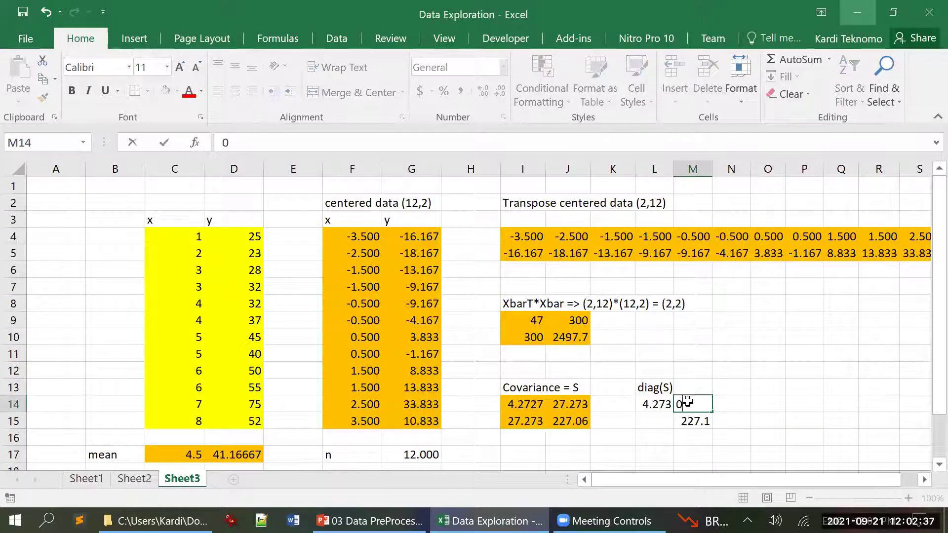
{"action": "key", "text": "Return"}
{"action": "key", "text": "Left"}
{"action": "type", "text": "-"}
{"action": "key", "text": "BackSpace"}
{"action": "type", "text": "0"}
{"action": "key", "text": "Return"}
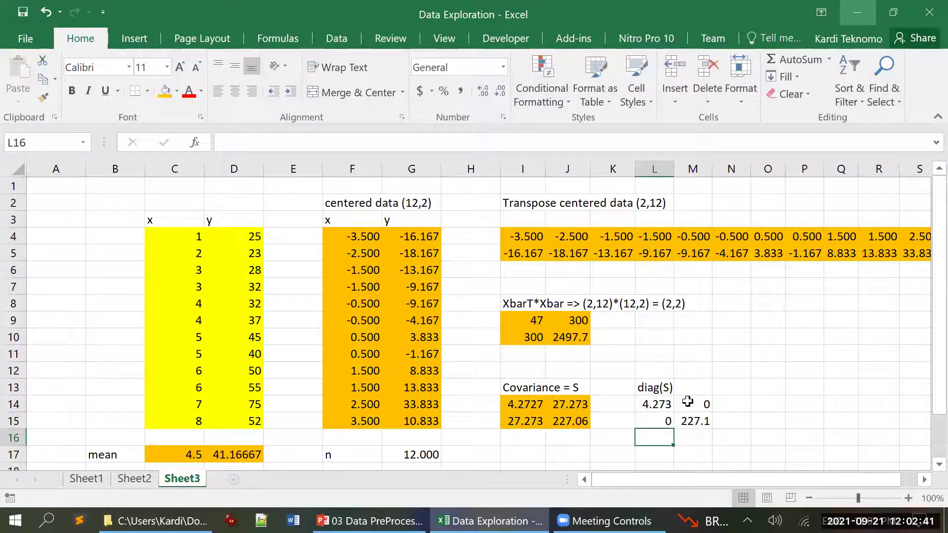
Consult the correlation matrix slide in PowerPoint, then return to Excel and label cell O13 "inv(diag(S)"
{"action": "left_click", "coordinate": [370, 520]}
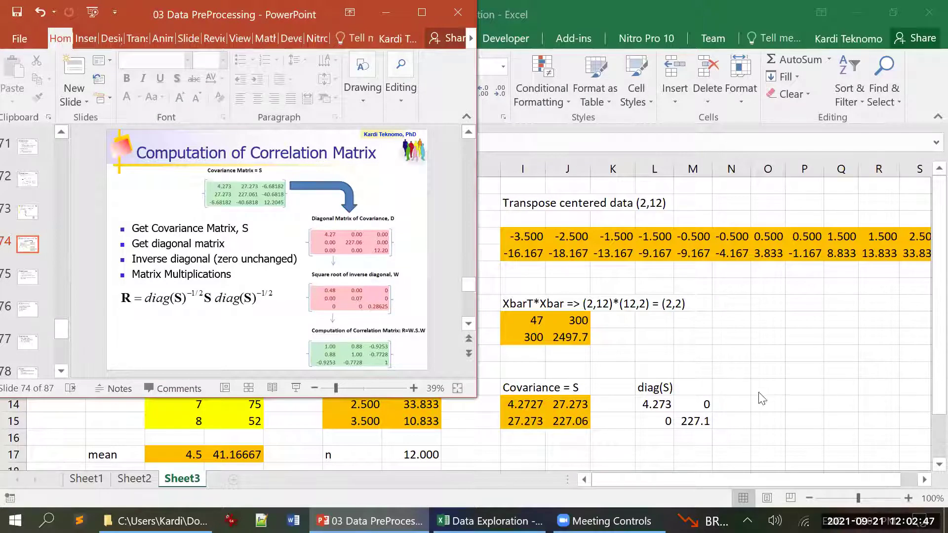
{"action": "left_click", "coordinate": [774, 391]}
{"action": "left_click", "coordinate": [776, 387]}
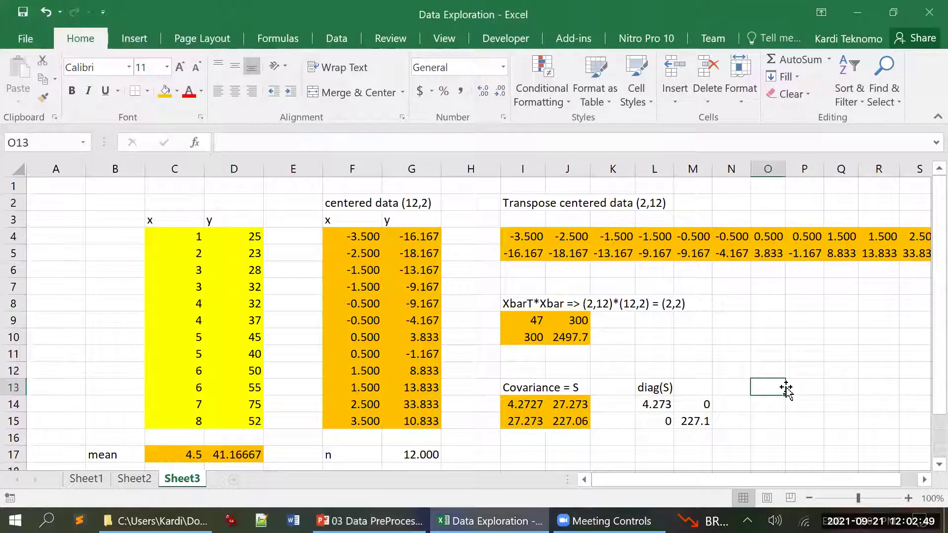
{"action": "type", "text": "inv("}
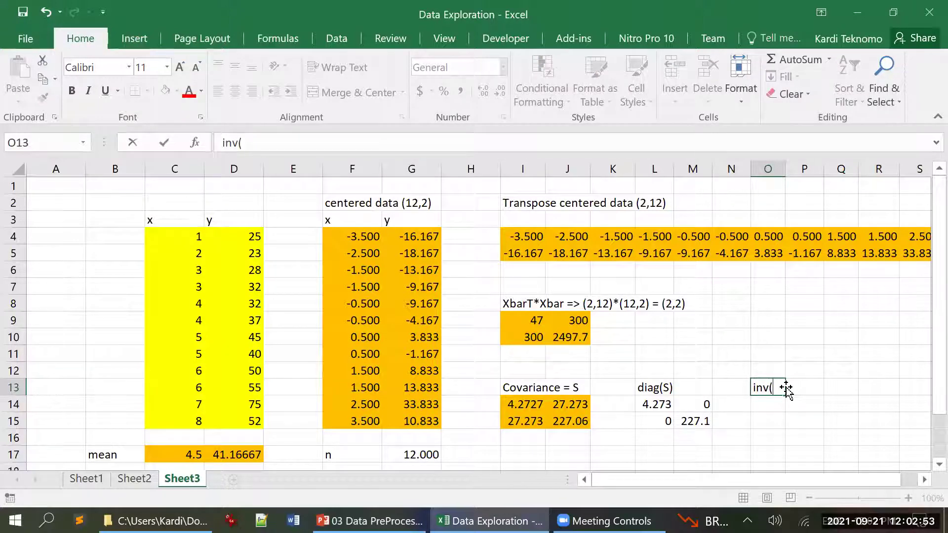
{"action": "type", "text": "diag(S)"}
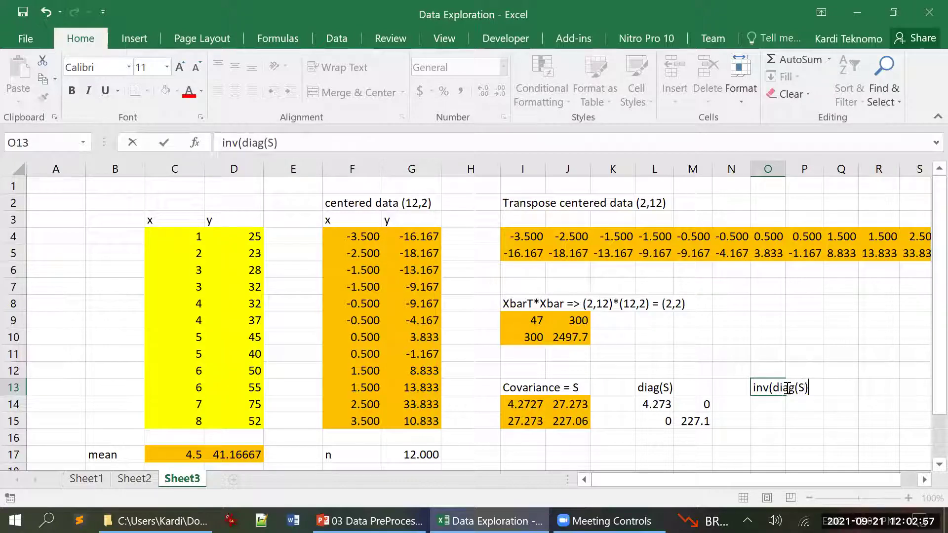
{"action": "key", "text": "Return"}
Compute the inverse diagonal elements with =1/L14 in cell O14 and =1/M15 in cell P15
{"action": "type", "text": "=1/"}
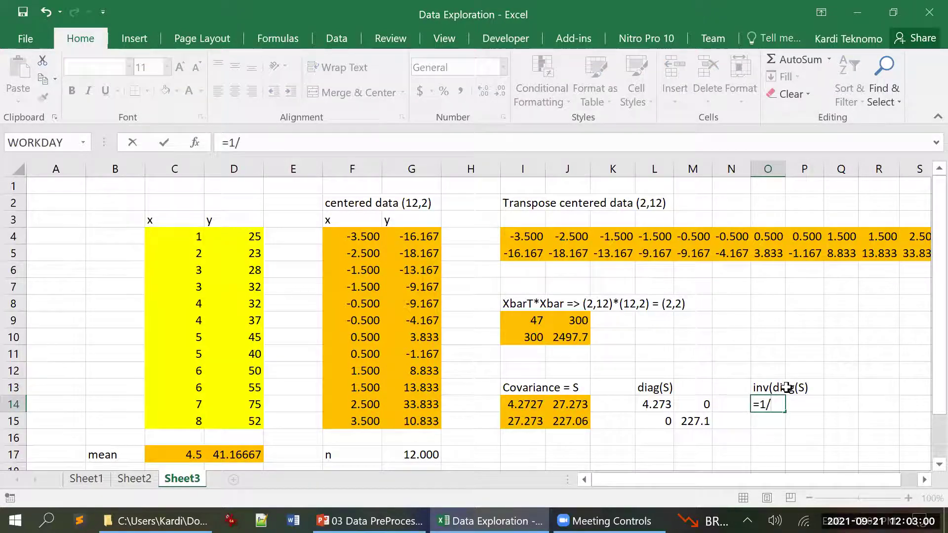
{"action": "key", "text": "Left"}
{"action": "key", "text": "Left"}
{"action": "key", "text": "Left"}
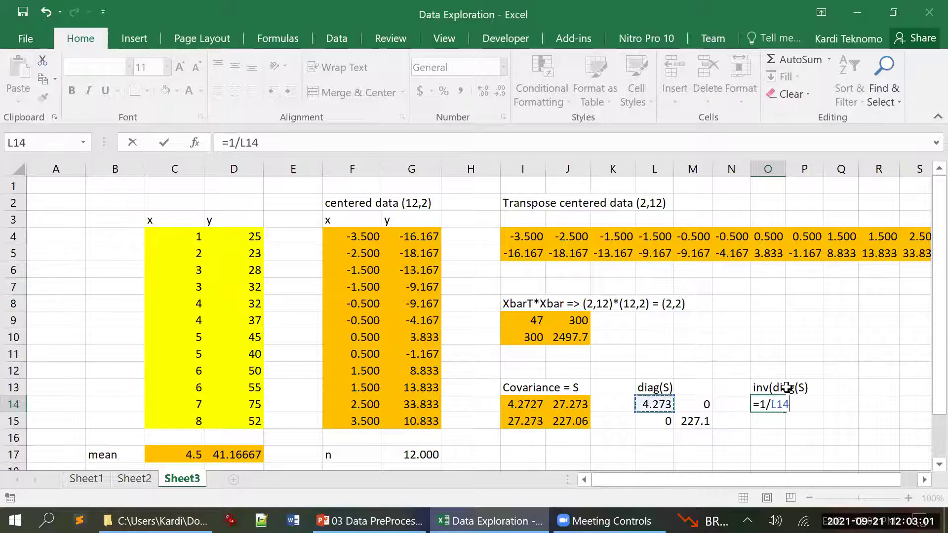
{"action": "key", "text": "Return"}
{"action": "key", "text": "Up"}
{"action": "key", "text": "Down"}
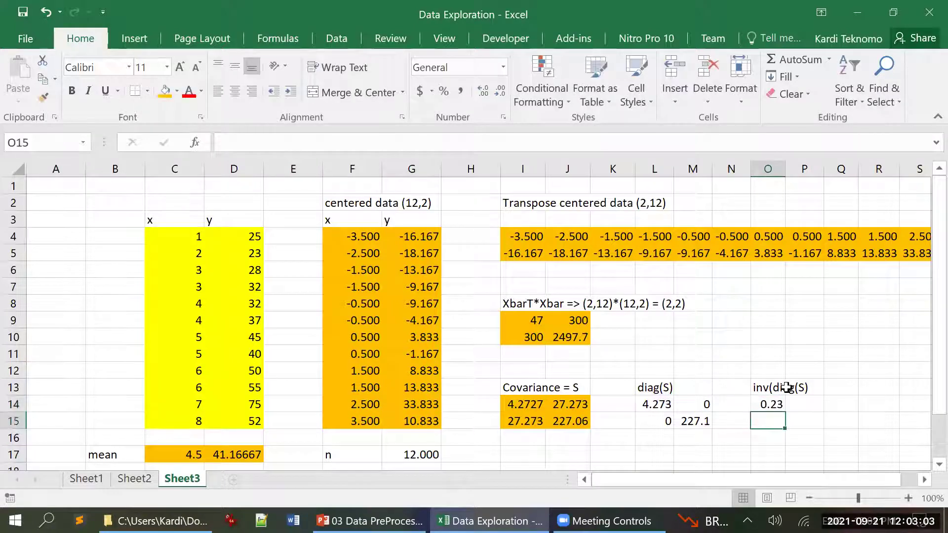
{"action": "key", "text": "Right"}
{"action": "type", "text": "=1/"}
{"action": "key", "text": "Left"}
{"action": "key", "text": "Left"}
{"action": "key", "text": "Left"}
{"action": "key", "text": "Return"}
Enter 0 in the off-diagonal cells P14 and O15 of the inverse diagonal matrix
{"action": "key", "text": "Up"}
{"action": "key", "text": "Up"}
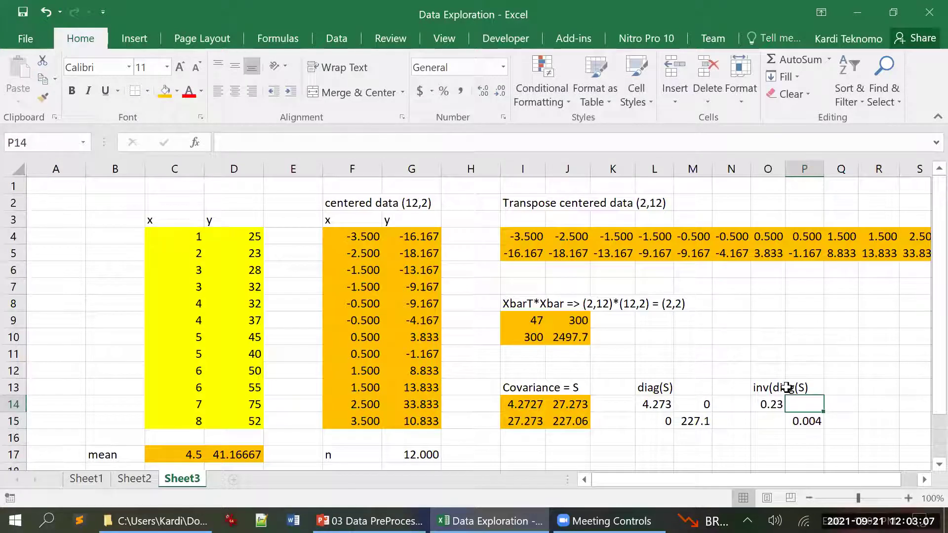
{"action": "type", "text": "0"}
{"action": "key", "text": "Return"}
{"action": "key", "text": "Left"}
{"action": "type", "text": "0"}
{"action": "key", "text": "Return"}
Apply the orange fill to the inverse matrix O14:P15 and the diagonal matrix L14:M15
{"action": "key", "text": "Up"}
{"action": "key", "text": "Up"}
{"action": "key", "text": "shift+Right"}
{"action": "key", "text": "shift+Down"}
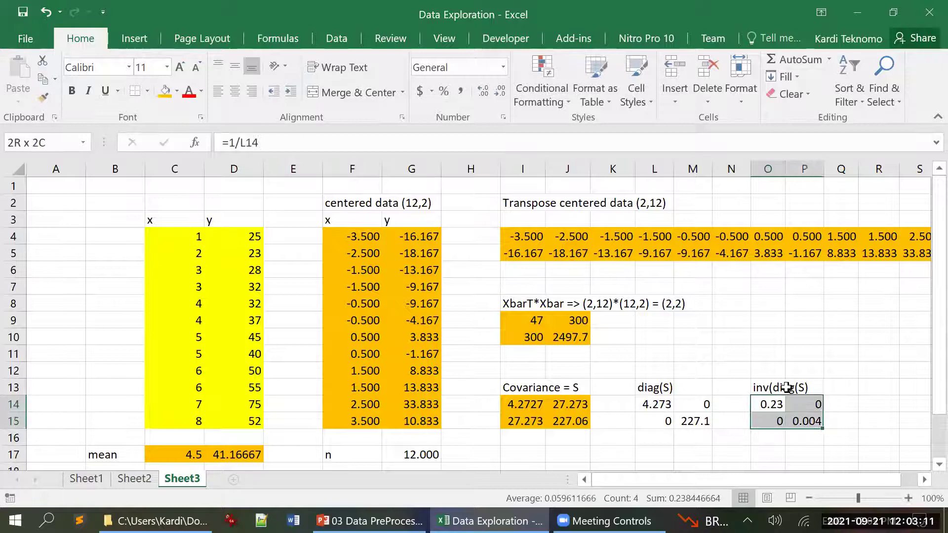
{"action": "left_click", "coordinate": [165, 90]}
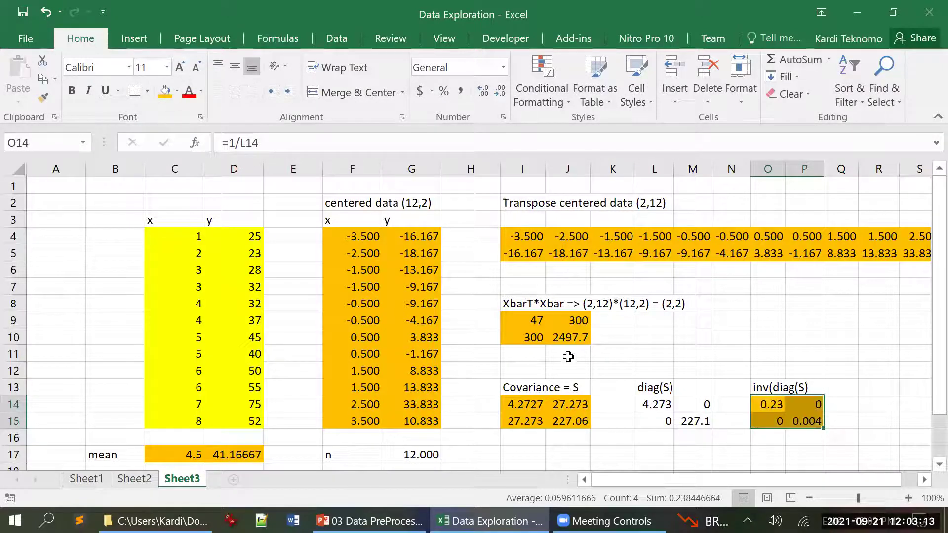
{"action": "left_click_drag", "start_coordinate": [657, 405], "coordinate": [696, 421]}
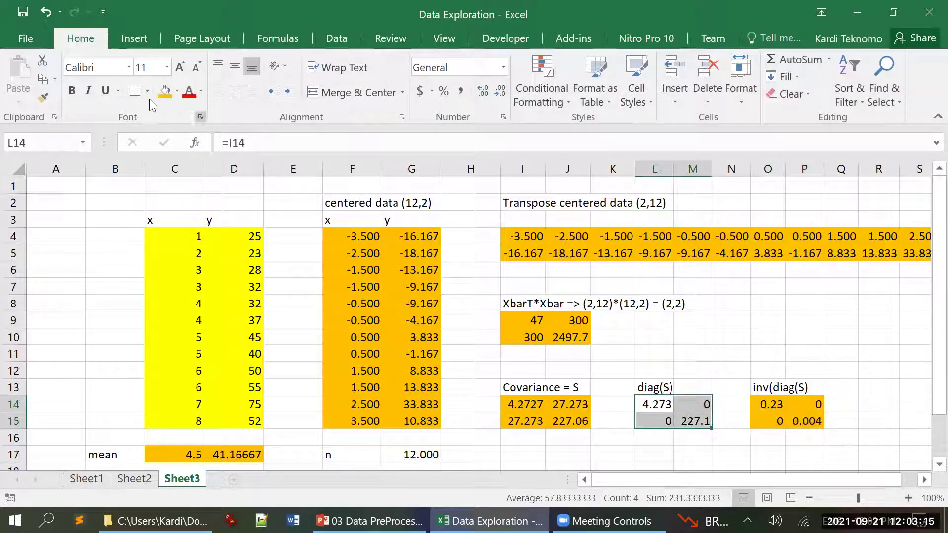
{"action": "left_click", "coordinate": [165, 90]}
{"action": "left_click", "coordinate": [687, 321]}
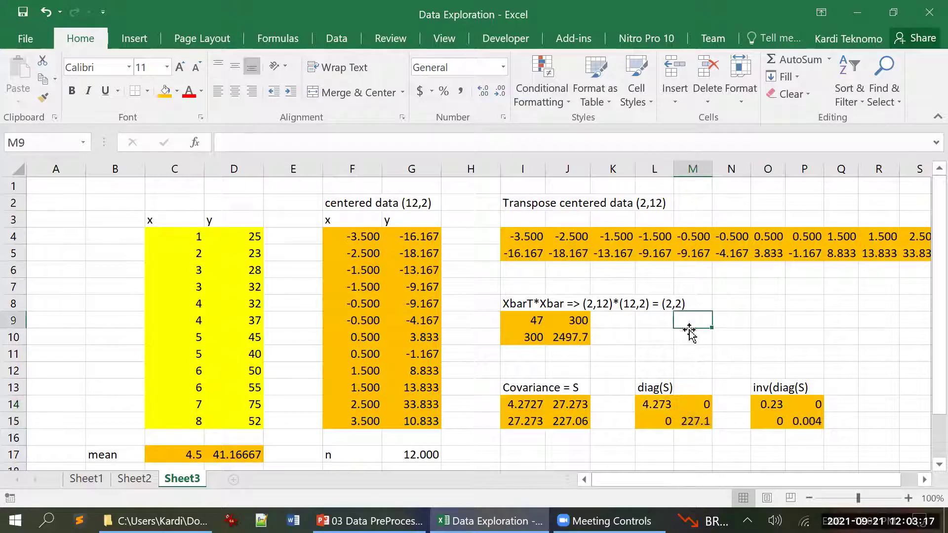
Label cell I17 "Correlation" and switch to PowerPoint to consult the correlation matrix slide
{"action": "scroll", "coordinate": [681, 346], "scroll_direction": "down", "scroll_amount": 1}
{"action": "left_click", "coordinate": [521, 405]}
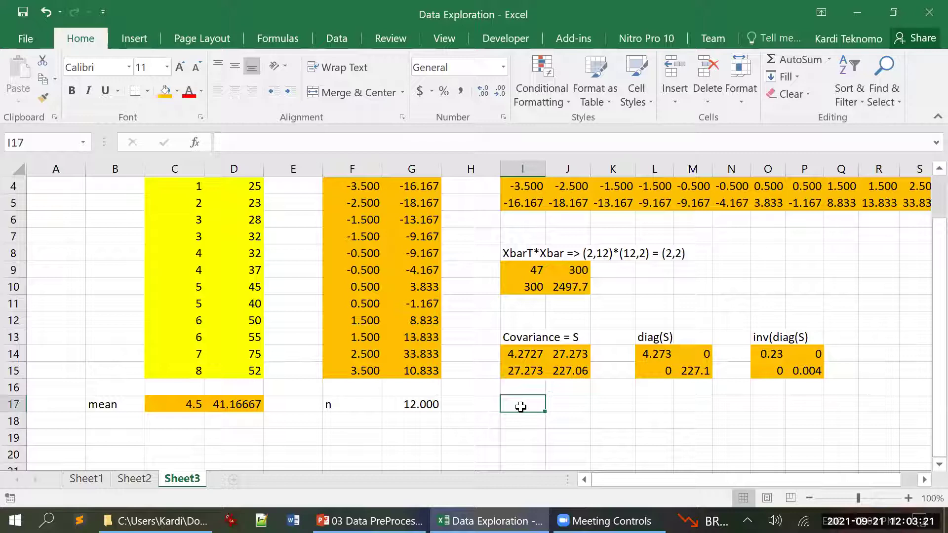
{"action": "type", "text": "Correlation"}
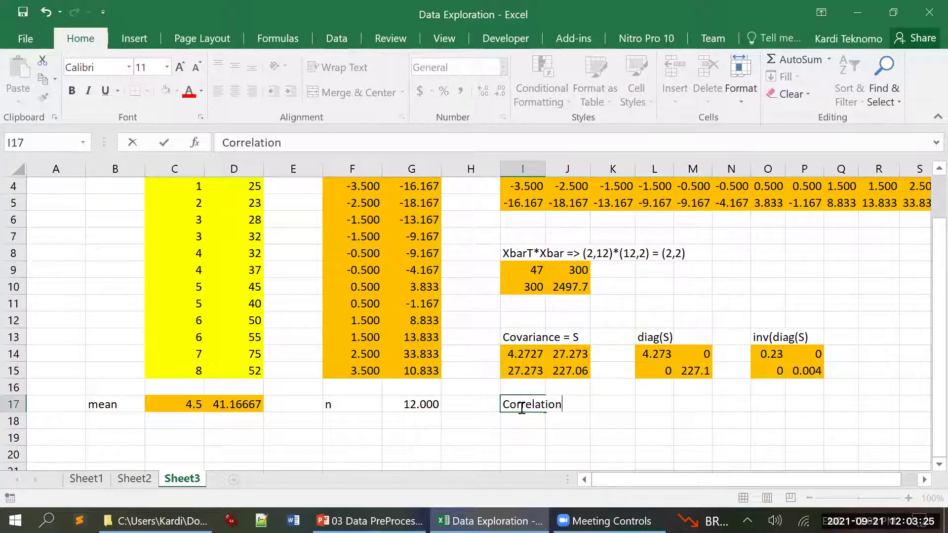
{"action": "key", "text": "Return"}
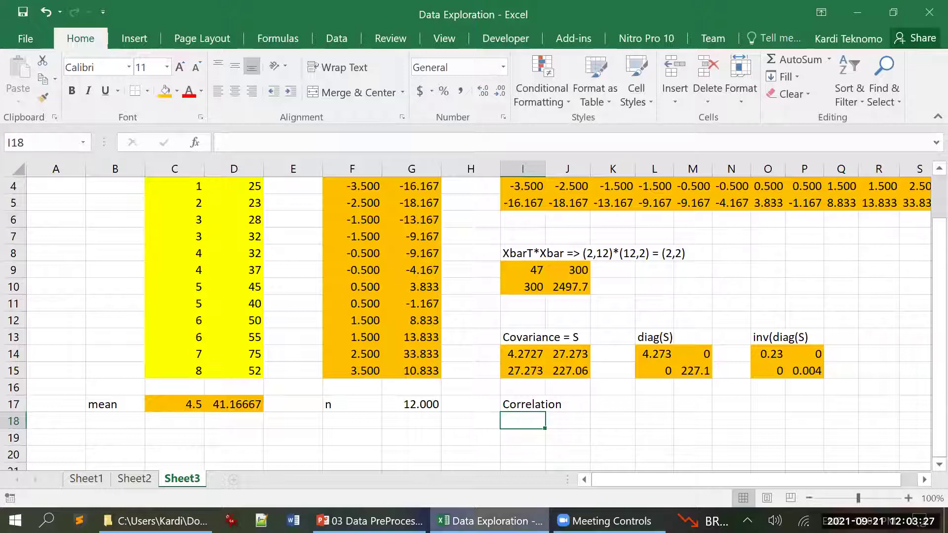
{"action": "left_click", "coordinate": [370, 521]}
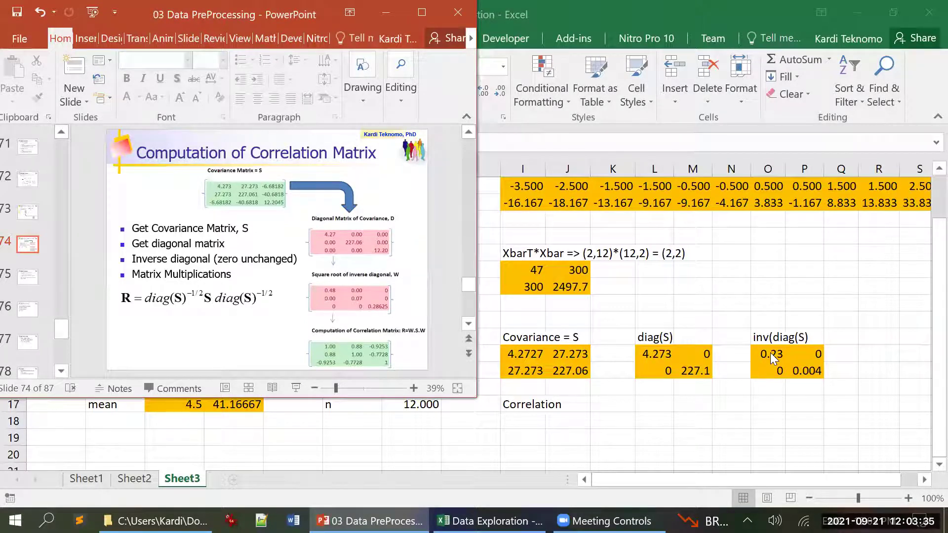
Switch back to Excel and change the formula in cell O14 of the inverse diagonal matrix to =1/SQRT(L14)
{"action": "key", "text": "alt+Tab"}
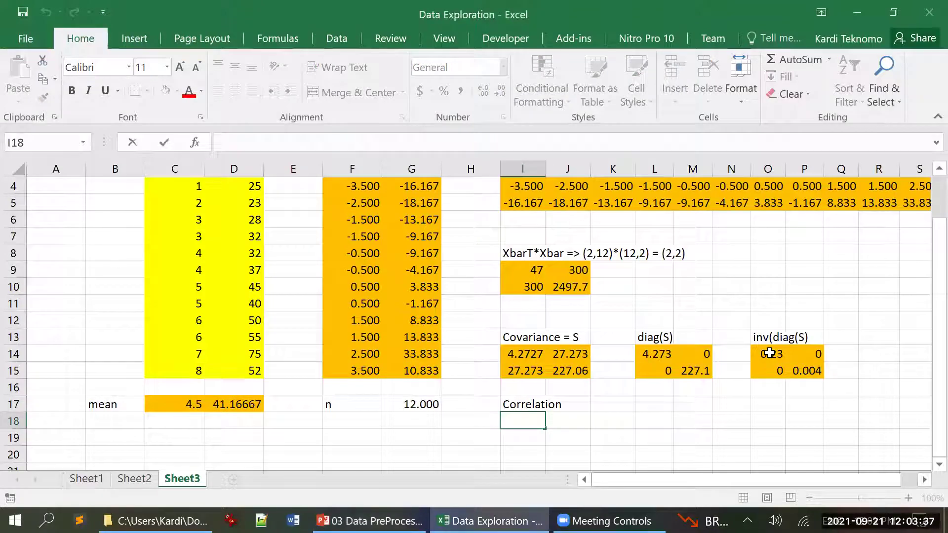
{"action": "left_click", "coordinate": [770, 353]}
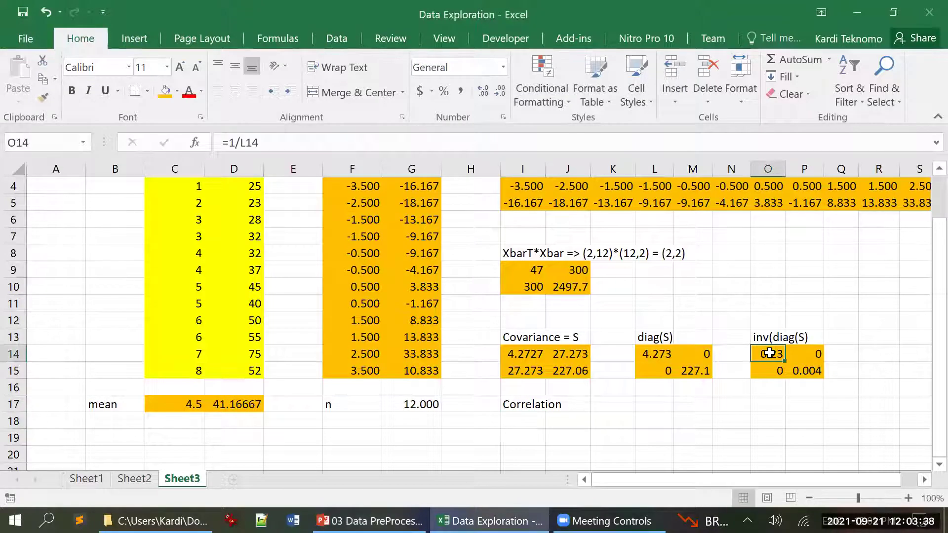
{"action": "left_click", "coordinate": [238, 143]}
{"action": "type", "text": "sq"}
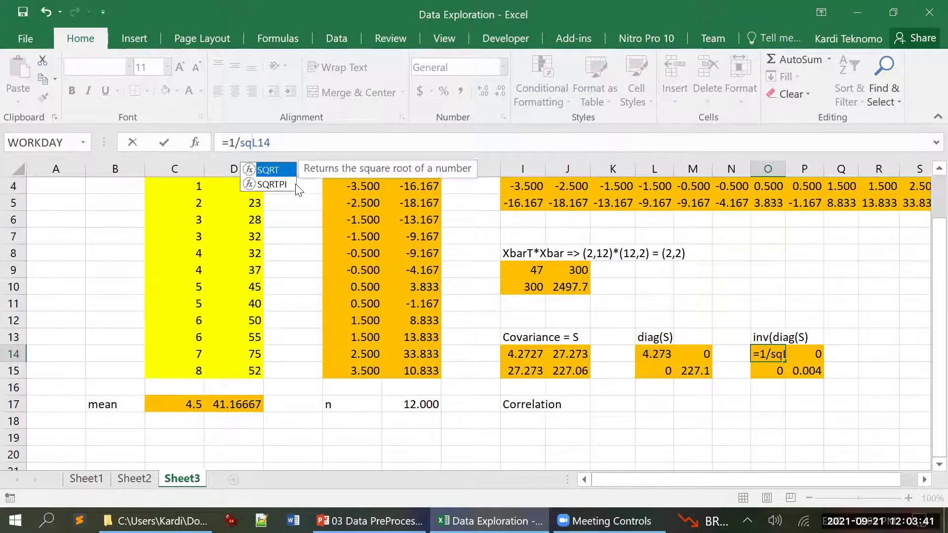
{"action": "key", "text": "Tab"}
{"action": "key", "text": "End"}
{"action": "type", "text": ")"}
{"action": "key", "text": "Return"}
Change the formula in cell P15 of the inverse diagonal matrix to =1/SQRT(M15)
{"action": "key", "text": "Right"}
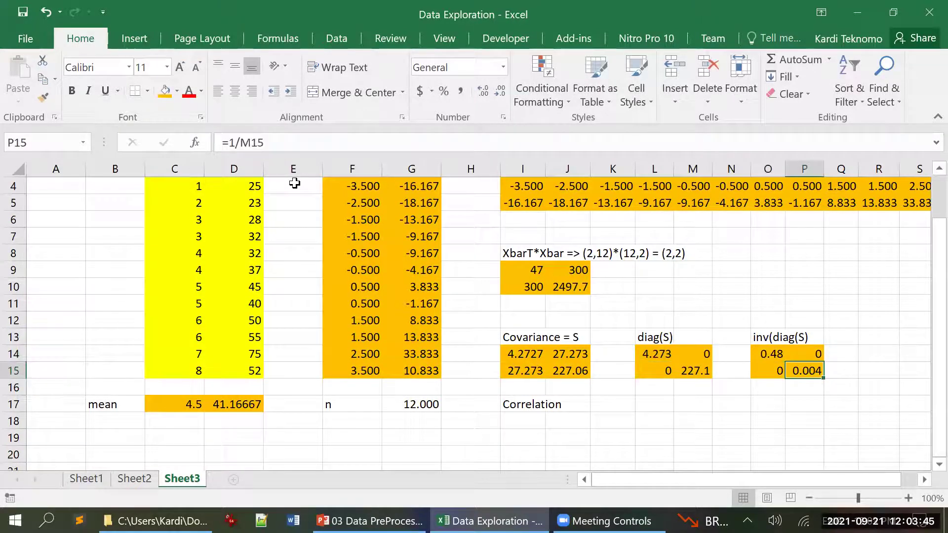
{"action": "left_click", "coordinate": [239, 142]}
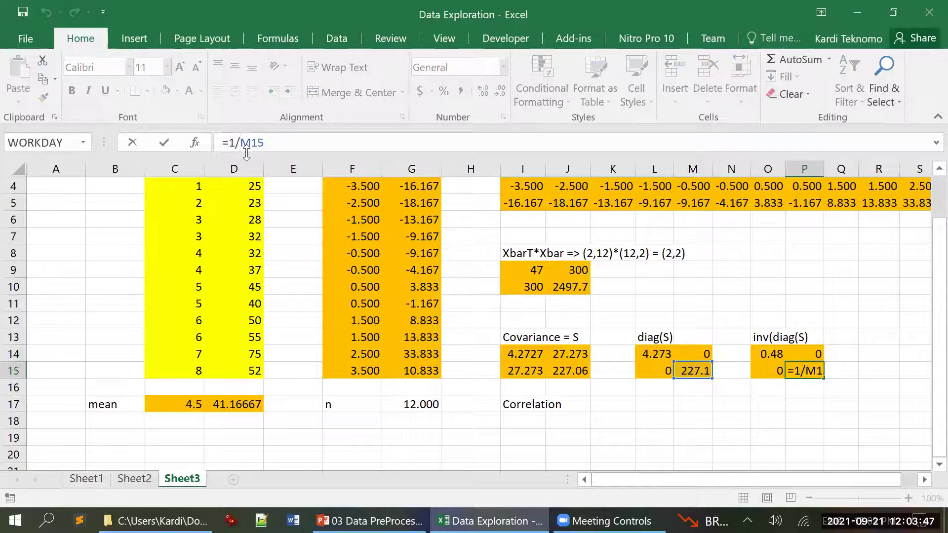
{"action": "type", "text": "sqrt("}
{"action": "key", "text": "End"}
{"action": "type", "text": ")"}
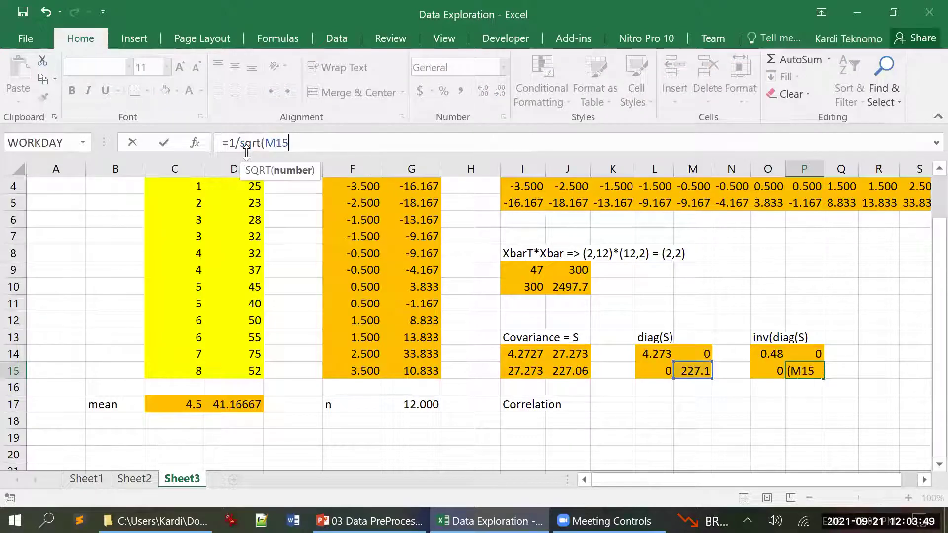
{"action": "key", "text": "Return"}
Begin an MMULT matrix product formula in cell I18 below the Correlation label
{"action": "key", "text": "Left"}
{"action": "key", "text": "Left"}
{"action": "key", "text": "Left"}
{"action": "key", "text": "Left"}
{"action": "key", "text": "Left"}
{"action": "key", "text": "Left"}
{"action": "key", "text": "Left"}
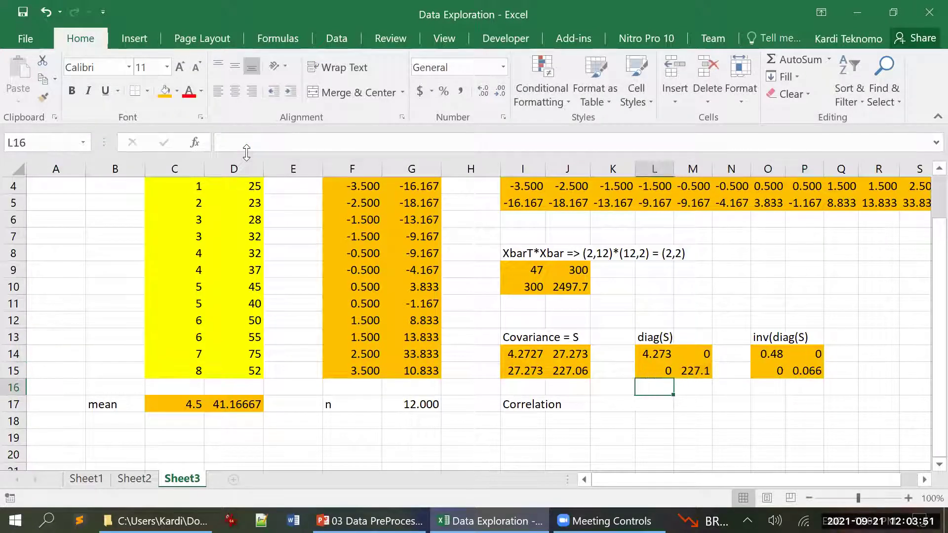
{"action": "key", "text": "Down"}
{"action": "key", "text": "Down"}
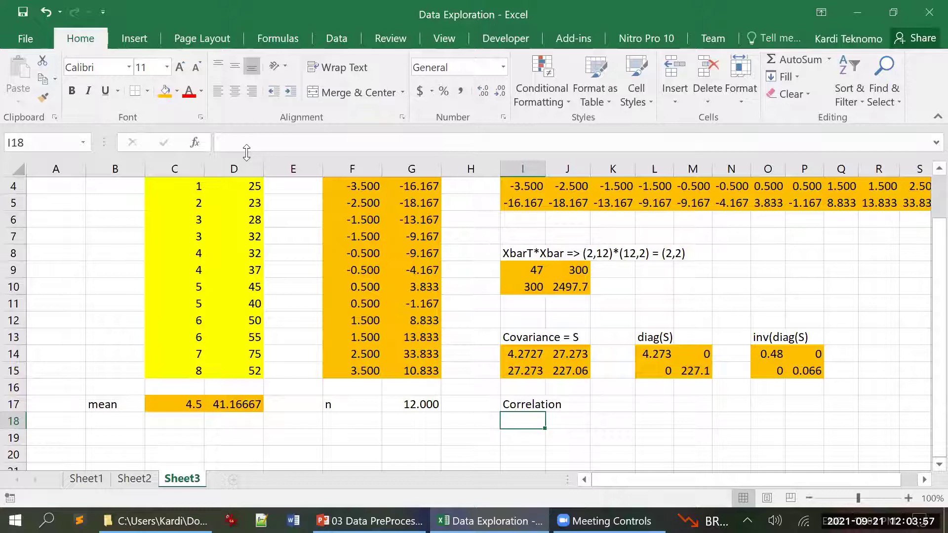
{"action": "type", "text": "=mm"}
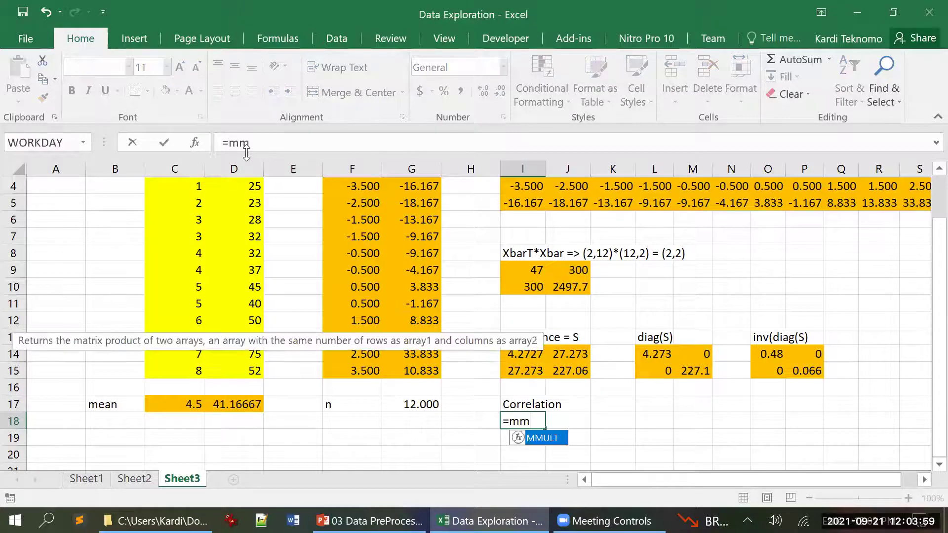
{"action": "key", "text": "Tab"}
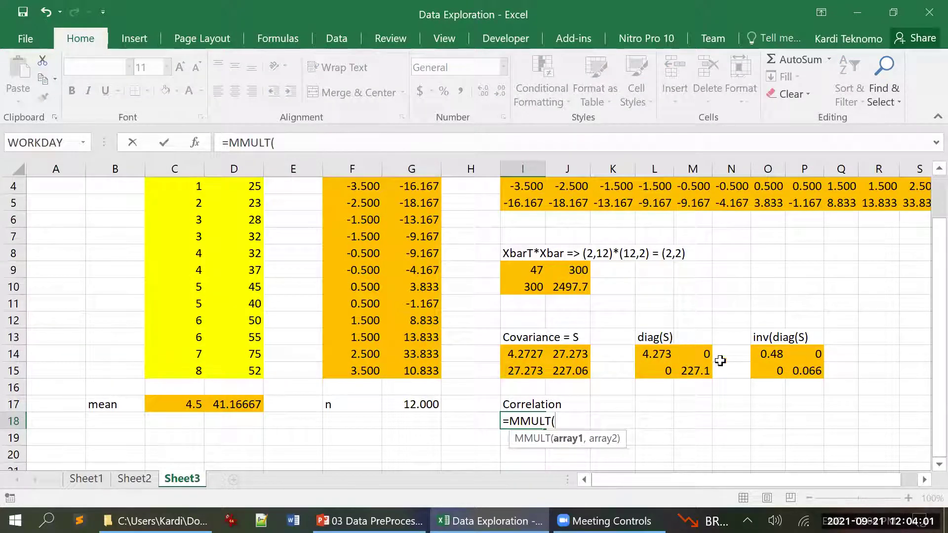
{"action": "left_click_drag", "start_coordinate": [757, 354], "coordinate": [804, 367]}
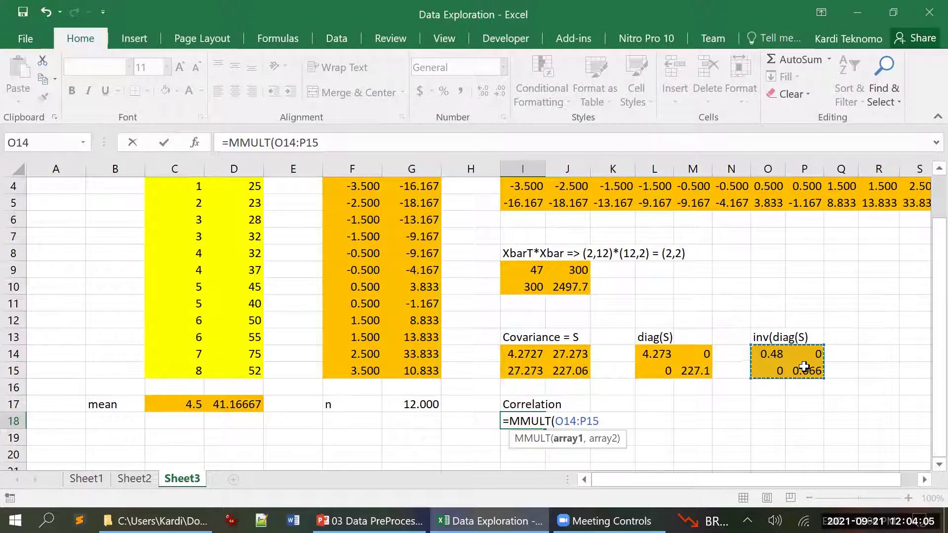
{"action": "type", "text": ","}
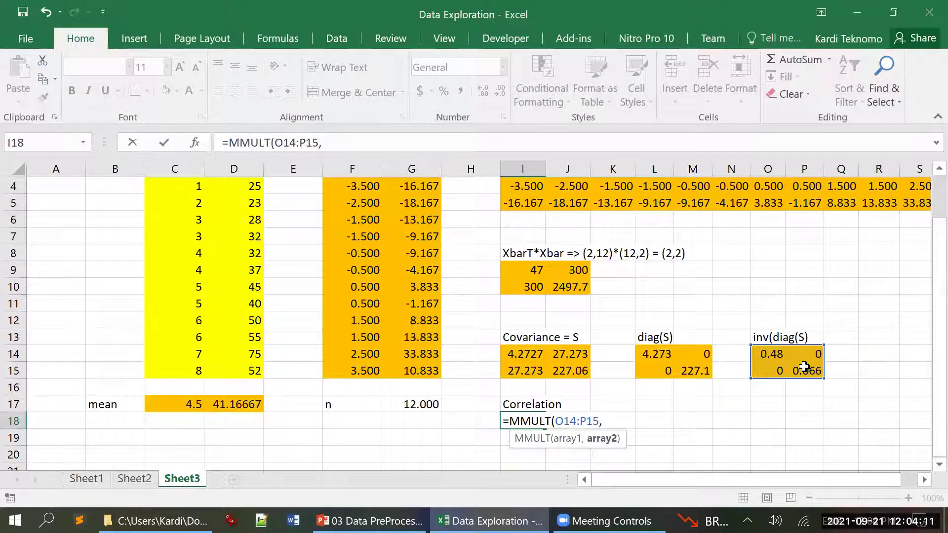
{"action": "key", "text": "BackSpace"}
{"action": "key", "text": "BackSpace"}
{"action": "key", "text": "BackSpace"}
{"action": "key", "text": "BackSpace"}
{"action": "key", "text": "BackSpace"}
{"action": "key", "text": "BackSpace"}
{"action": "key", "text": "BackSpace"}
{"action": "key", "text": "BackSpace"}
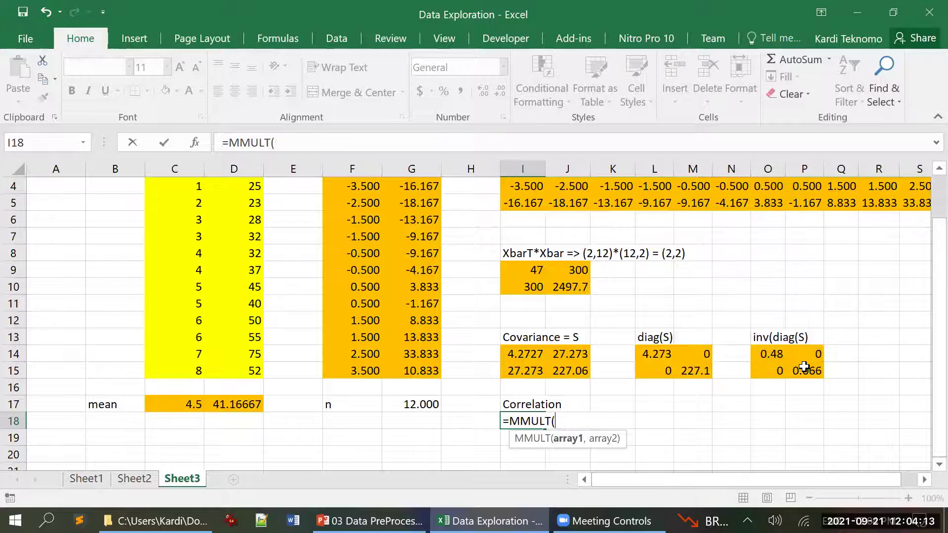
Complete the matrix product as MMULT(S_,O14:P15), using the covariance matrix and the inverse diagonal matrix as its arrays
{"action": "left_click_drag", "start_coordinate": [524, 356], "coordinate": [562, 362]}
{"action": "type", "text": ","}
{"action": "left_click_drag", "start_coordinate": [774, 354], "coordinate": [793, 366]}
{"action": "type", "text": ")"}
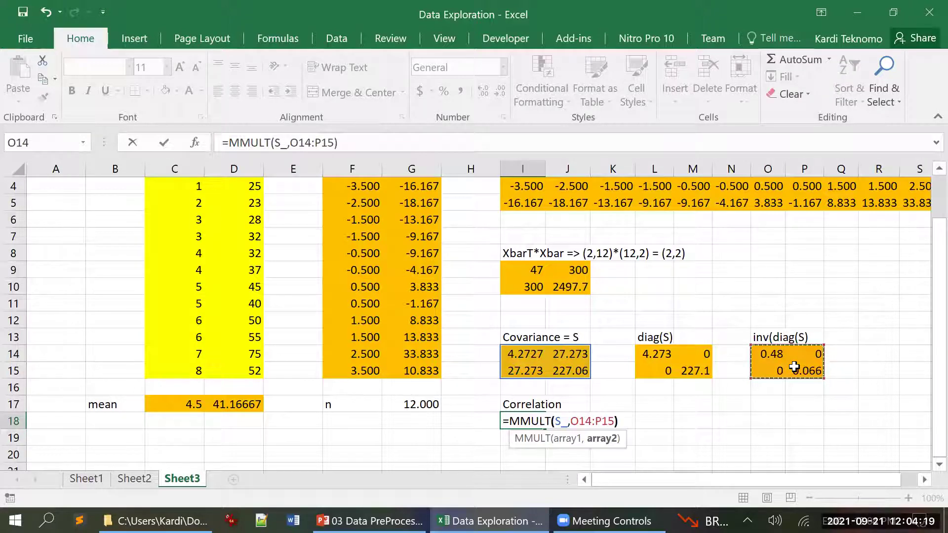
Wrap the product in an outer MMULT so that I18 holds =MMULT(O14:P15,MMULT(S_,O14:P15))
{"action": "left_click", "coordinate": [586, 424]}
{"action": "left_click", "coordinate": [509, 422]}
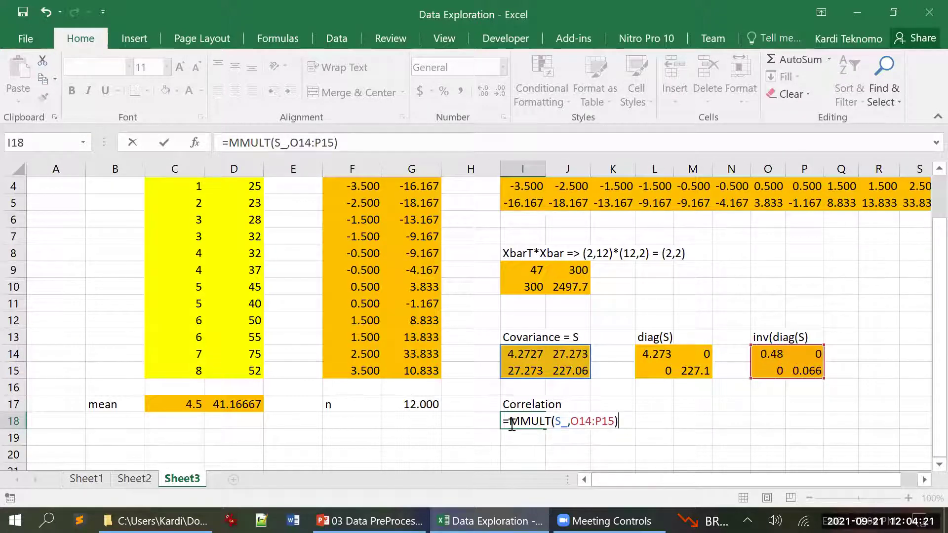
{"action": "type", "text": "mmult"}
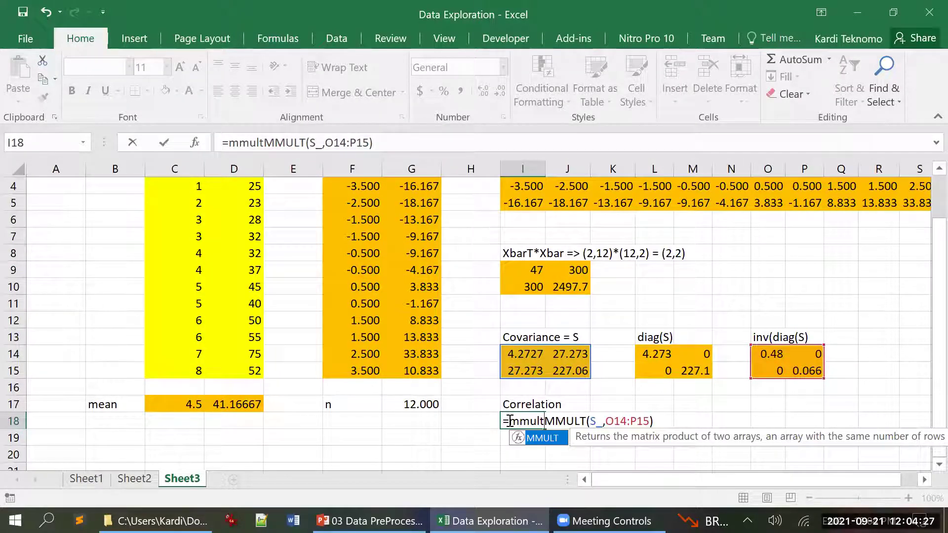
{"action": "type", "text": "("}
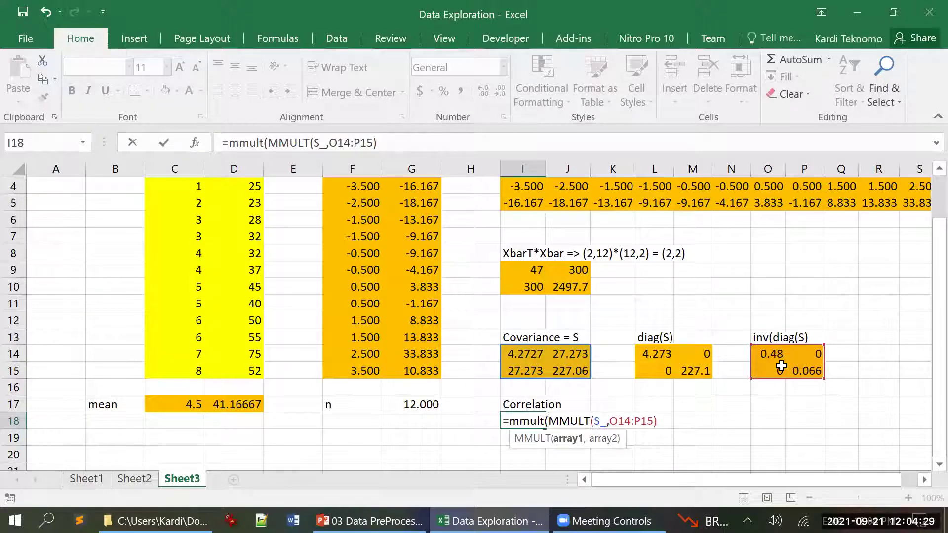
{"action": "left_click_drag", "start_coordinate": [782, 356], "coordinate": [795, 367]}
{"action": "type", "text": ","}
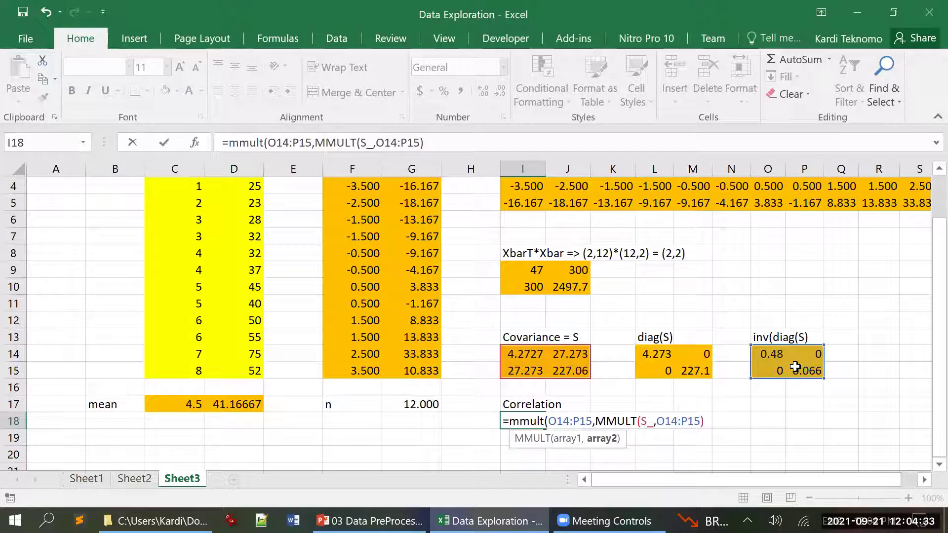
{"action": "left_click", "coordinate": [548, 143]}
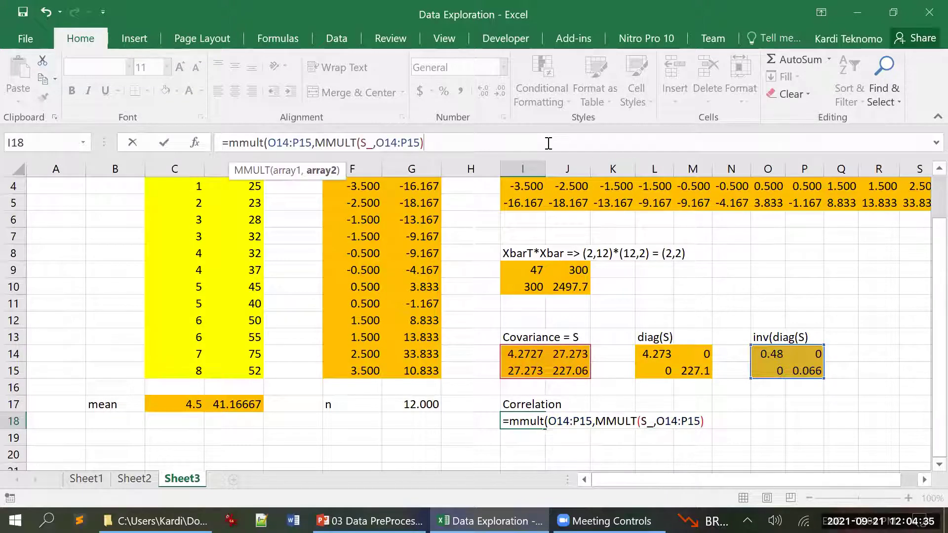
{"action": "key", "text": "Return"}
Extend the I18 formula as an array formula over I18:J19 and apply the orange fill to the correlation matrix
{"action": "key", "text": "Up"}
{"action": "key", "text": "shift+Right"}
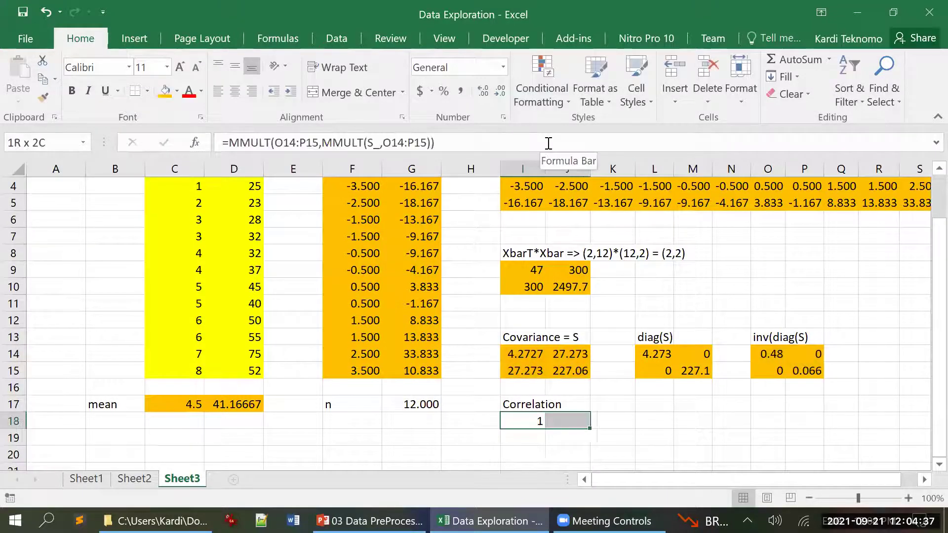
{"action": "key", "text": "shift+Down"}
{"action": "left_click", "coordinate": [547, 143]}
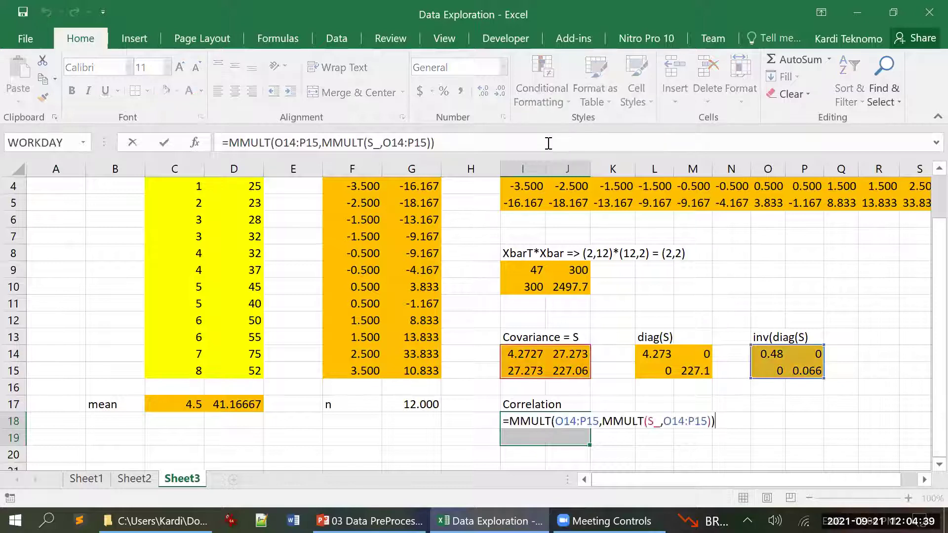
{"action": "key", "text": "ctrl+shift+Return"}
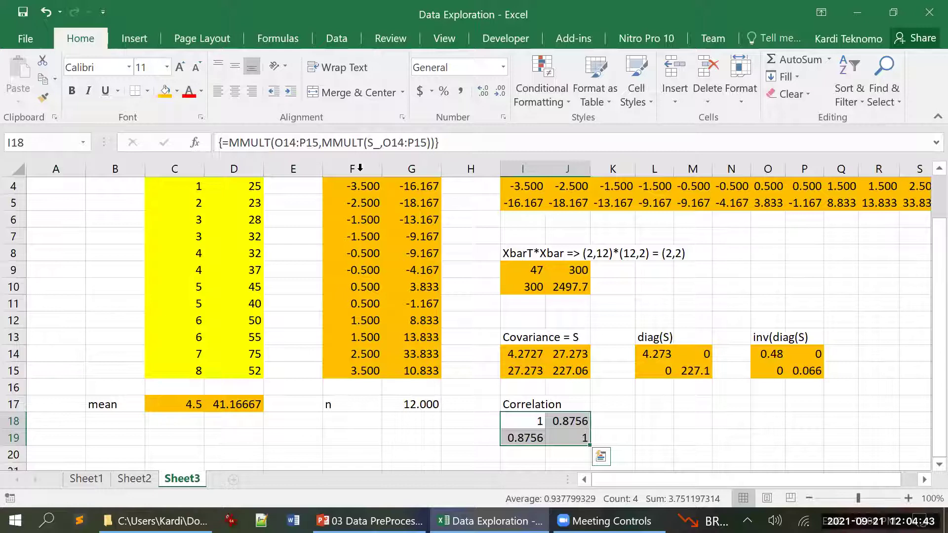
{"action": "left_click", "coordinate": [165, 90]}
{"action": "left_click", "coordinate": [724, 427]}
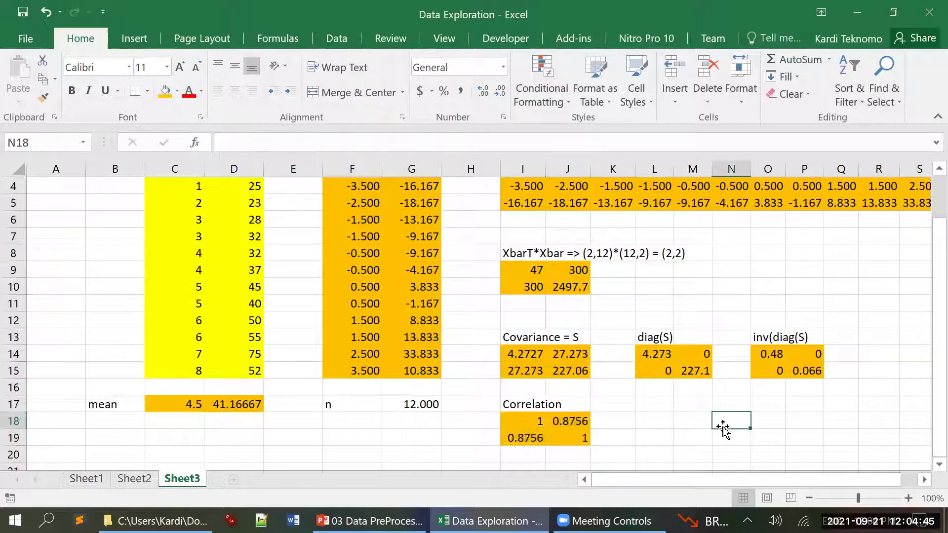
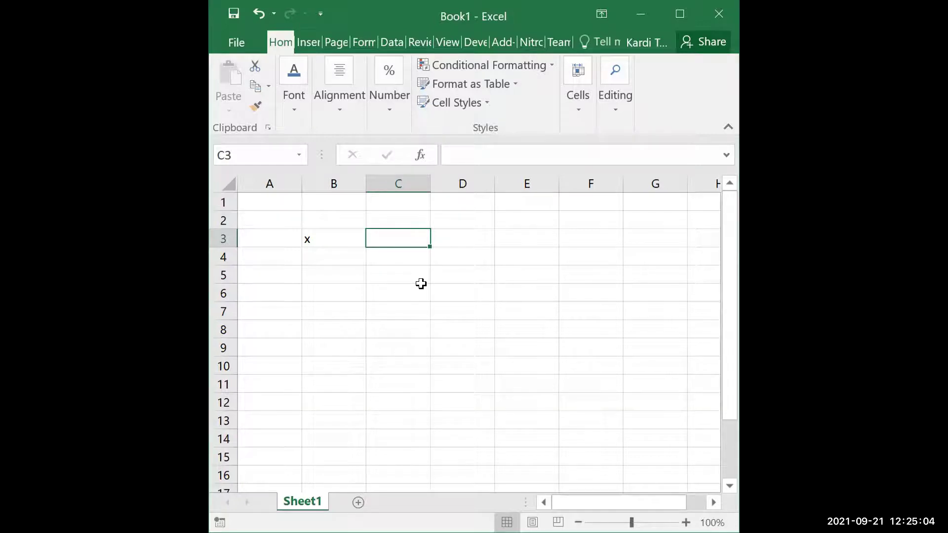
In the Book1 workbook, label cell C3 "data" and enter 0 in B4 as the first x value
{"action": "type", "text": "data"}
{"action": "key", "text": "Return"}
{"action": "key", "text": "Left"}
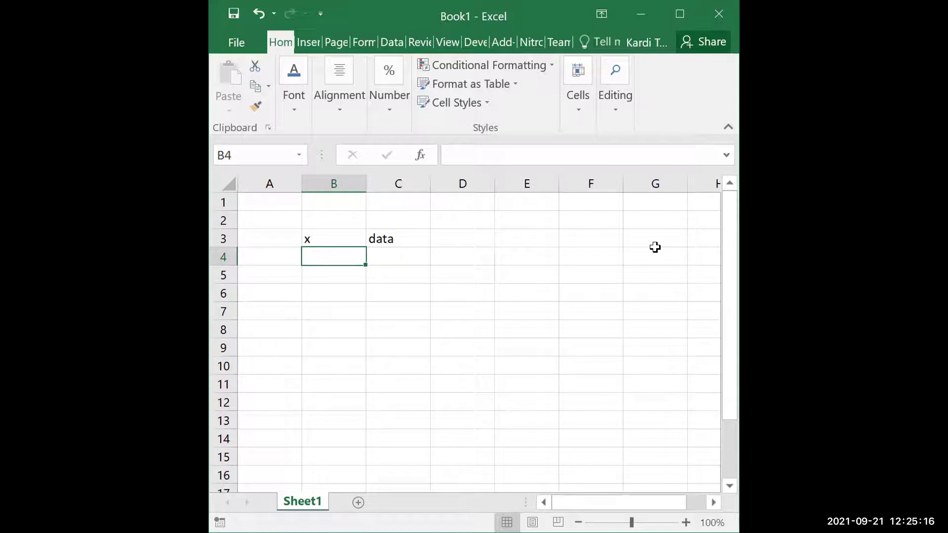
{"action": "type", "text": "0"}
{"action": "key", "text": "Return"}
Compute the second x value in cell B5 with the formula =B4+0.1
{"action": "type", "text": "="}
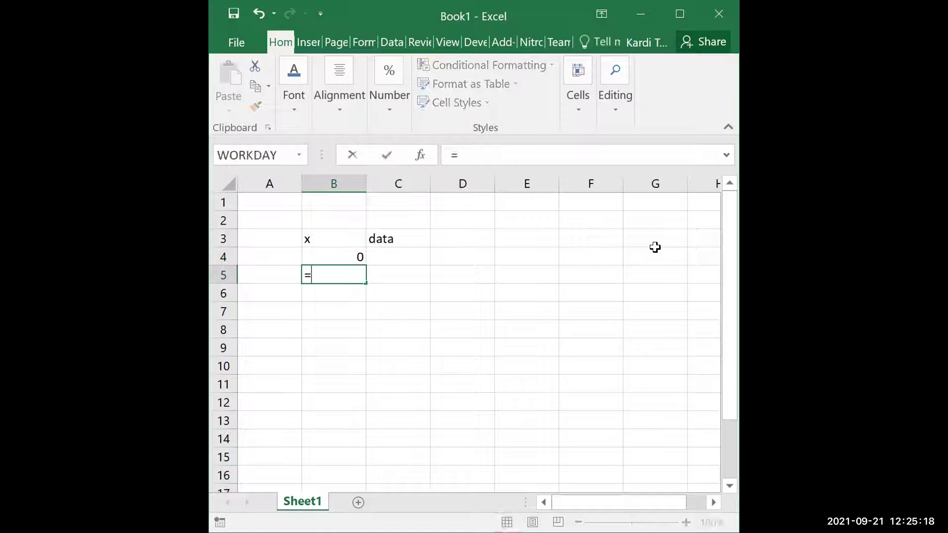
{"action": "key", "text": "Up"}
{"action": "type", "text": "+0.1"}
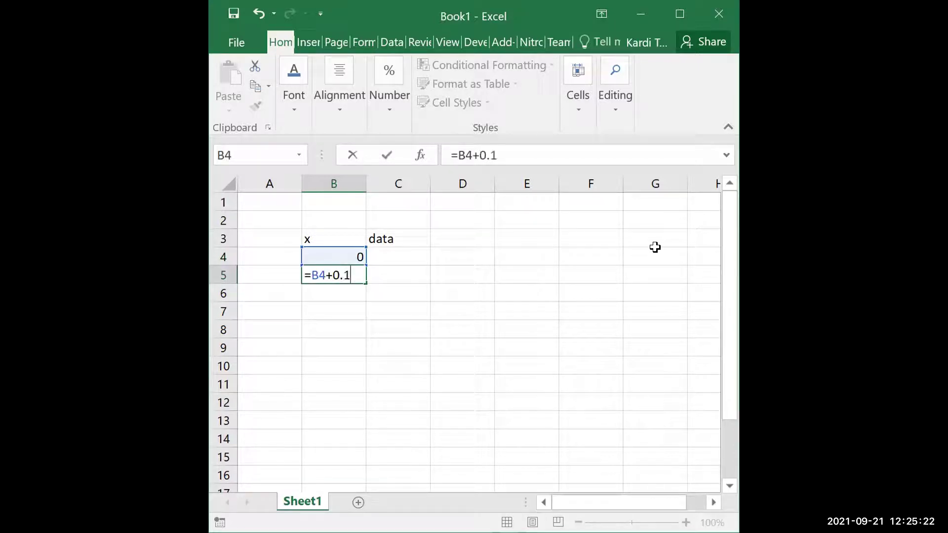
{"action": "key", "text": "Return"}
Copy the formula in B5 down column B through row 117 to fill the x series
{"action": "key", "text": "Up"}
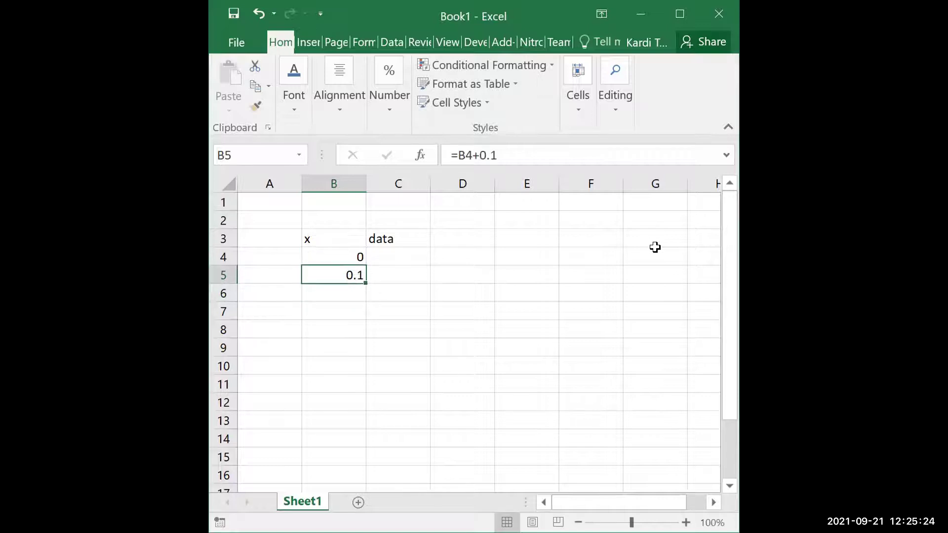
{"action": "key", "text": "ctrl+c"}
{"action": "key", "text": "shift+Page_Down"}
{"action": "key", "text": "shift+Page_Down"}
{"action": "key", "text": "shift+Page_Down"}
{"action": "key", "text": "shift+Page_Down"}
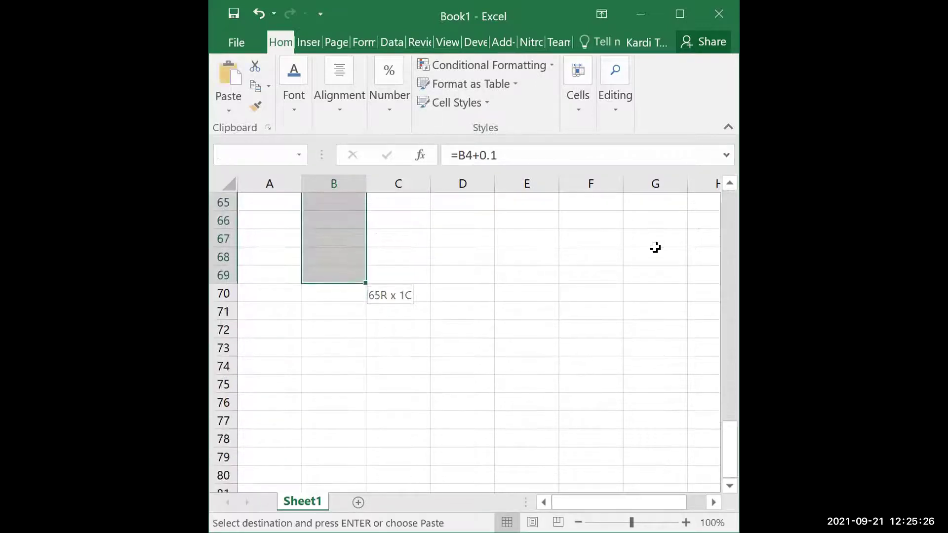
{"action": "key", "text": "shift+Page_Down"}
{"action": "key", "text": "shift+Page_Down"}
{"action": "key", "text": "shift+Page_Up"}
{"action": "key", "text": "shift+Page_Up"}
{"action": "key", "text": "ctrl+v"}
{"action": "scroll", "coordinate": [655, 248], "scroll_direction": "up", "scroll_amount": 18}
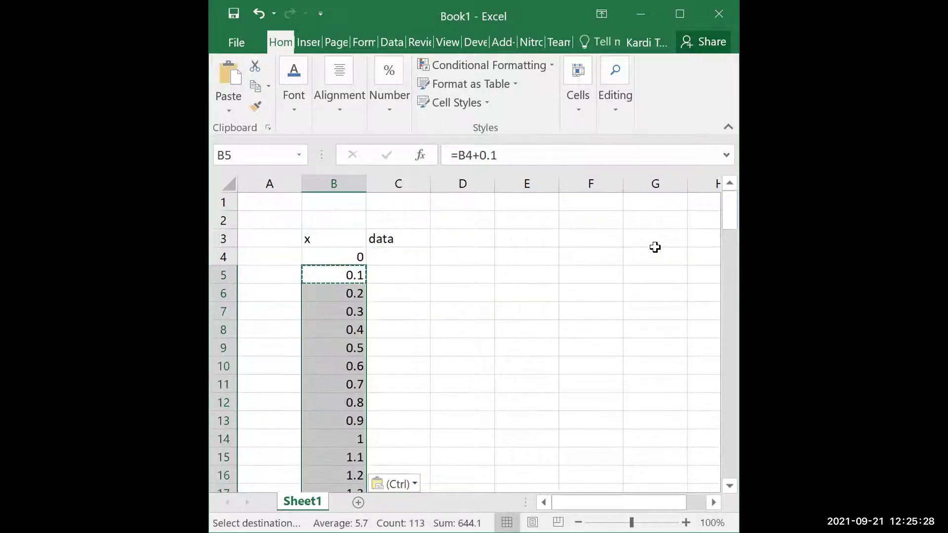
{"action": "key", "text": "Escape"}
Generate the first noisy sine value in cell C4 with the formula =SIN(B4)+RAND()
{"action": "key", "text": "Up"}
{"action": "key", "text": "Right"}
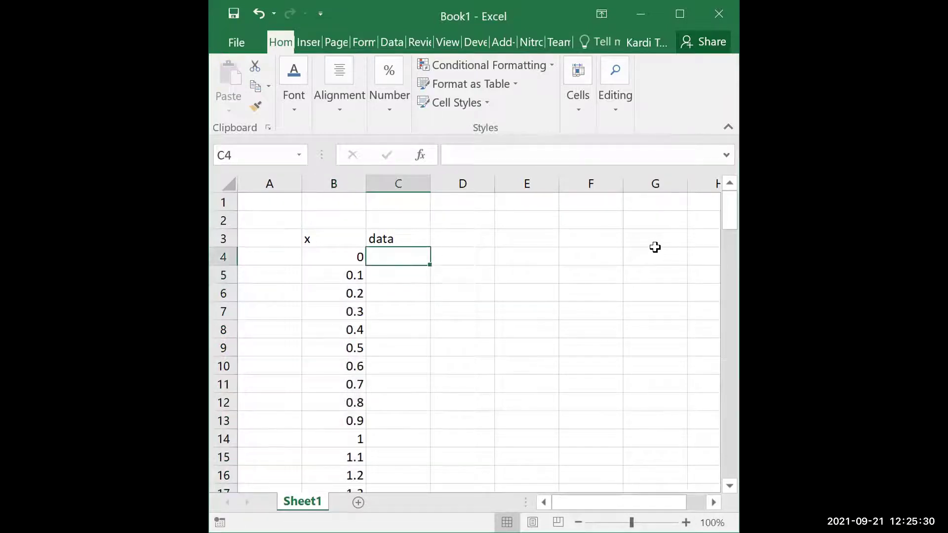
{"action": "type", "text": "="}
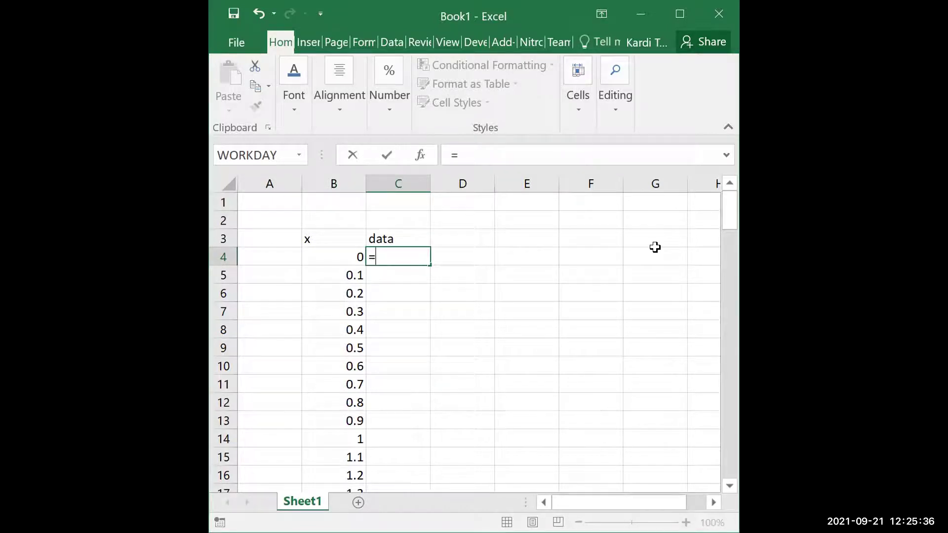
{"action": "type", "text": "sin(B4)"}
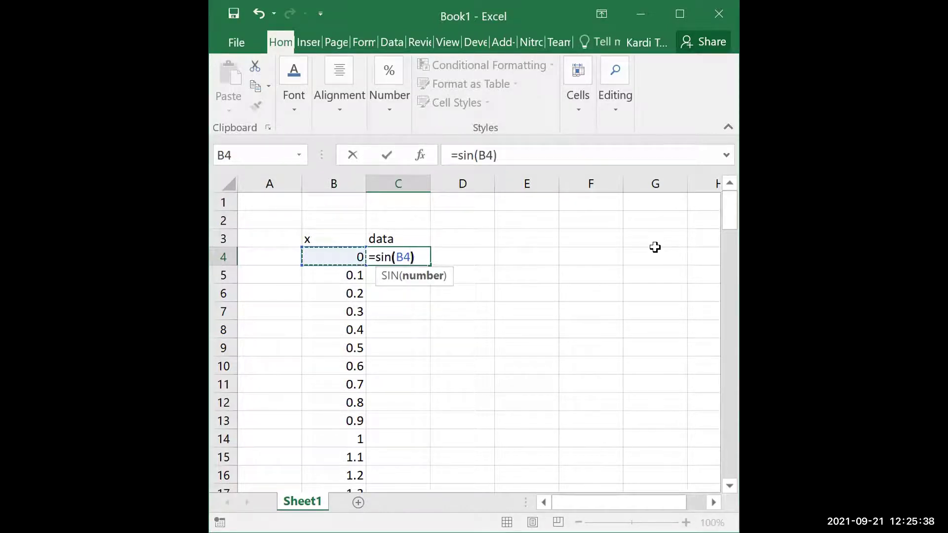
{"action": "type", "text": "+rand"}
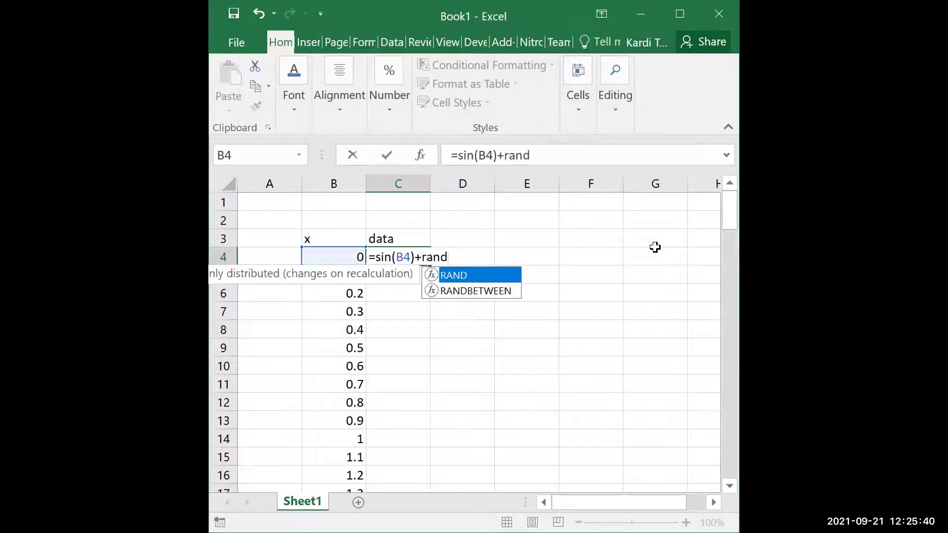
{"action": "type", "text": "()"}
{"action": "key", "text": "ctrl+Return"}
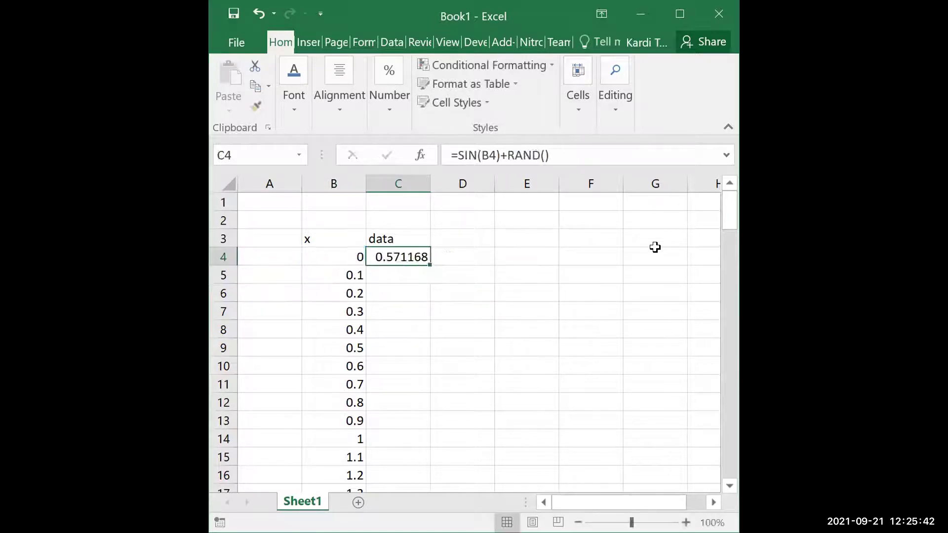
{"action": "key", "text": "ctrl+c"}
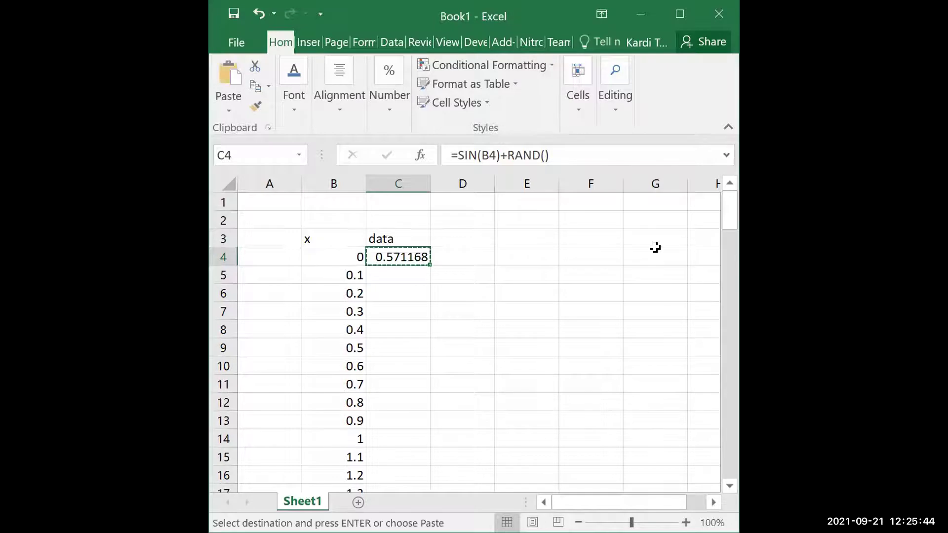
{"action": "key", "text": "shift+Page_Down"}
{"action": "key", "text": "shift+Page_Down"}
{"action": "key", "text": "shift+Page_Down"}
{"action": "key", "text": "shift+Page_Down"}
{"action": "key", "text": "shift+Page_Down"}
{"action": "scroll", "coordinate": [655, 247], "scroll_direction": "down", "scroll_amount": 1}
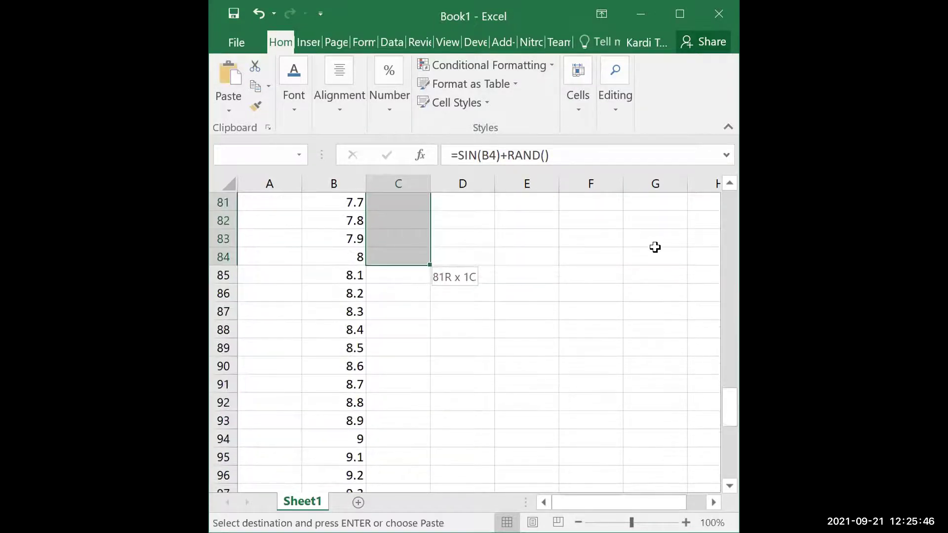
{"action": "key", "text": "Return"}
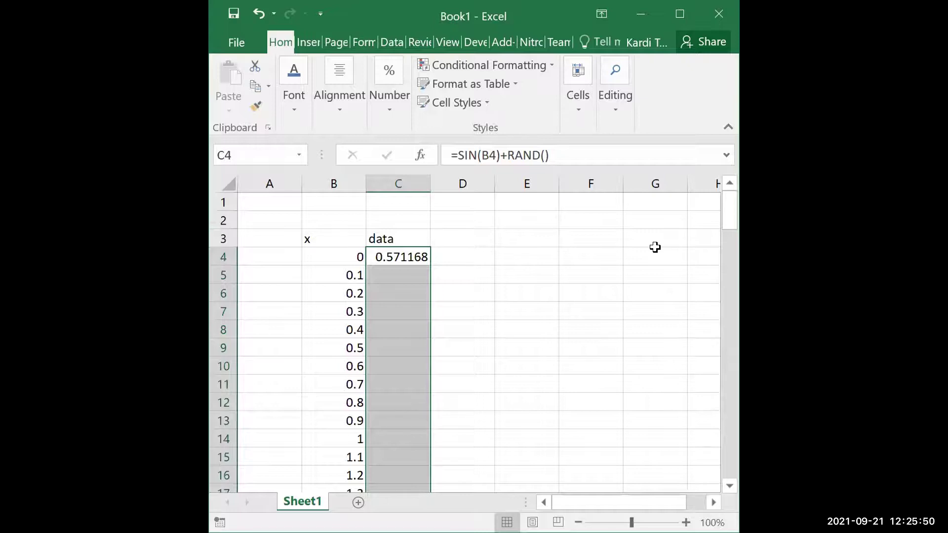
{"action": "key", "text": "shift+Down"}
{"action": "key", "text": "shift+Down"}
{"action": "key", "text": "shift+Down"}
{"action": "key", "text": "shift+Down"}
{"action": "key", "text": "shift+Down"}
{"action": "key", "text": "shift+Down"}
{"action": "key", "text": "shift+Down"}
{"action": "key", "text": "shift+Down"}
{"action": "key", "text": "shift+Down"}
{"action": "key", "text": "shift+Down"}
{"action": "key", "text": "shift+Down"}
{"action": "key", "text": "shift+Down"}
{"action": "key", "text": "shift+Down"}
{"action": "key", "text": "shift+Down"}
{"action": "key", "text": "shift+Down"}
{"action": "key", "text": "shift+Down"}
{"action": "key", "text": "shift+Down"}
{"action": "key", "text": "shift+Down"}
{"action": "key", "text": "shift+Down"}
{"action": "key", "text": "shift+Down"}
{"action": "key", "text": "shift+Down"}
{"action": "key", "text": "shift+Down"}
{"action": "key", "text": "shift+Down"}
{"action": "key", "text": "shift+Down"}
{"action": "key", "text": "shift+Down"}
{"action": "key", "text": "shift+Down"}
{"action": "key", "text": "shift+Down"}
{"action": "key", "text": "shift+Down"}
{"action": "key", "text": "shift+Down"}
{"action": "key", "text": "shift+Down"}
{"action": "key", "text": "shift+Down"}
{"action": "key", "text": "shift+Down"}
{"action": "key", "text": "shift+Down"}
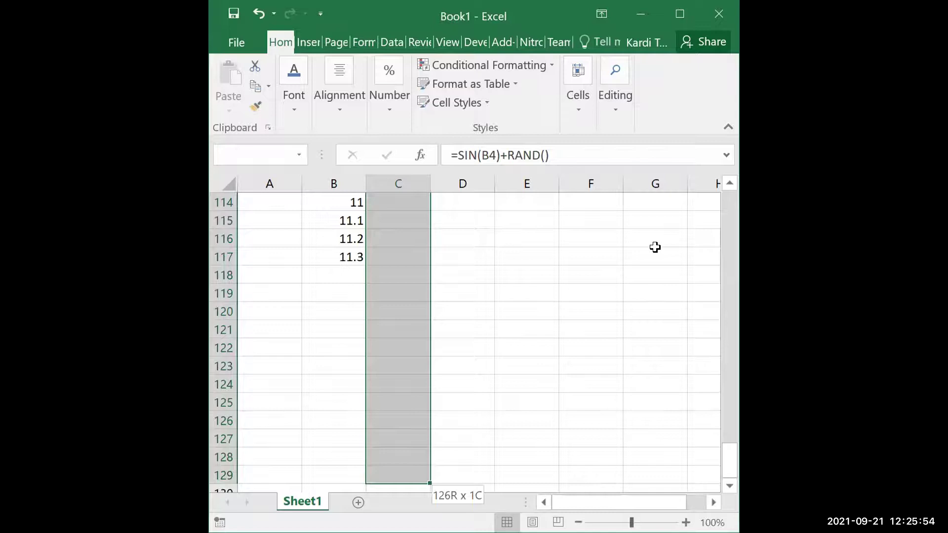
{"action": "key", "text": "shift+Up"}
{"action": "key", "text": "shift+Up"}
{"action": "key", "text": "shift+Up"}
{"action": "key", "text": "shift+Up"}
{"action": "key", "text": "shift+Up"}
{"action": "key", "text": "shift+Up"}
{"action": "key", "text": "shift+Up"}
{"action": "key", "text": "shift+Up"}
{"action": "key", "text": "shift+Up"}
{"action": "key", "text": "shift+Up"}
{"action": "key", "text": "shift+Up"}
{"action": "key", "text": "shift+Up"}
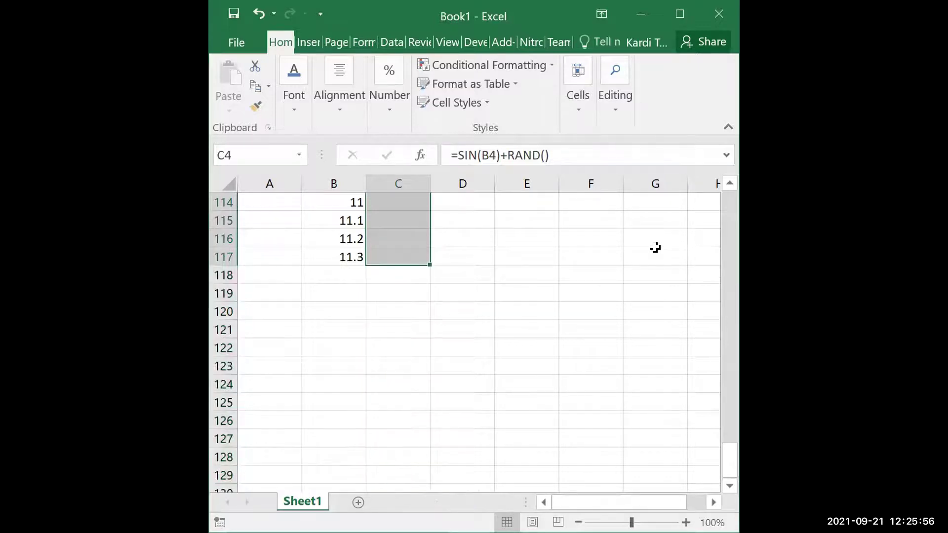
{"action": "key", "text": "Left"}
{"action": "key", "text": "Right"}
Copy the noisy sine formula in C4 down column C through row 117 to fill the data series
{"action": "key", "text": "ctrl+c"}
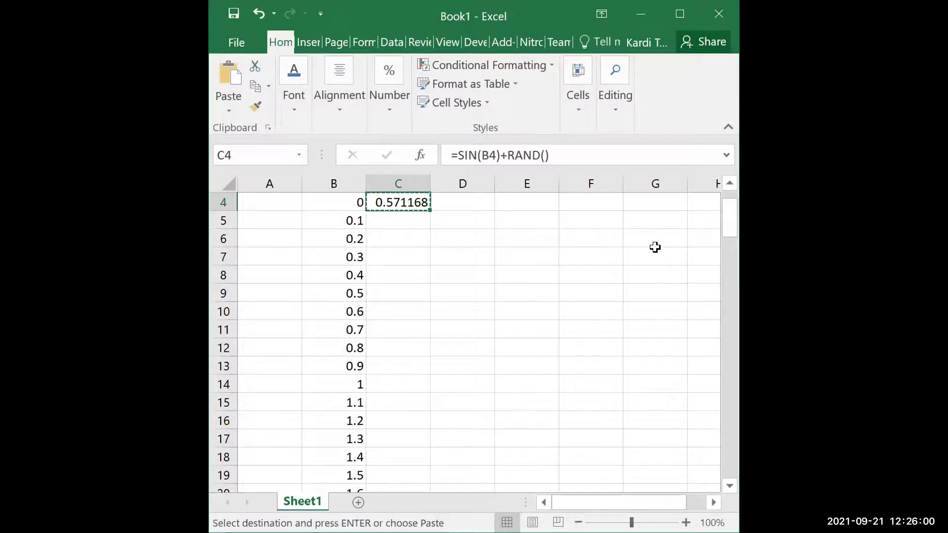
{"action": "key", "text": "shift+Down"}
{"action": "key", "text": "shift+Down"}
{"action": "key", "text": "shift+Down"}
{"action": "key", "text": "shift+Down"}
{"action": "key", "text": "shift+Down"}
{"action": "key", "text": "shift+Down"}
{"action": "key", "text": "shift+Down"}
{"action": "key", "text": "shift+Down"}
{"action": "key", "text": "shift+Down"}
{"action": "key", "text": "shift+Down"}
{"action": "key", "text": "shift+Down"}
{"action": "key", "text": "shift+Down"}
{"action": "key", "text": "shift+Down"}
{"action": "key", "text": "shift+Down"}
{"action": "key", "text": "shift+Down"}
{"action": "key", "text": "shift+Down"}
{"action": "key", "text": "shift+Down"}
{"action": "key", "text": "shift+Down"}
{"action": "key", "text": "shift+Down"}
{"action": "key", "text": "shift+Down"}
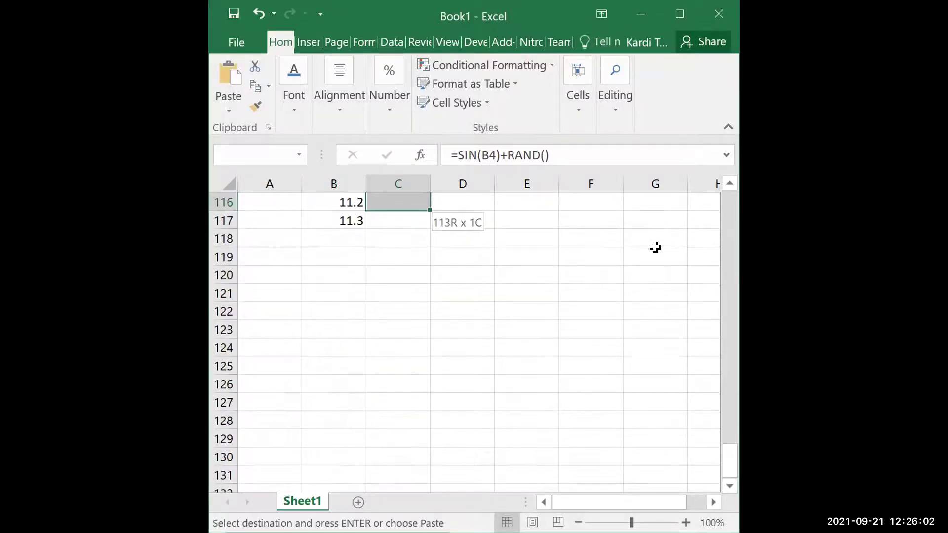
{"action": "key", "text": "ctrl+v"}
{"action": "key", "text": "Escape"}
{"action": "key", "text": "Left"}
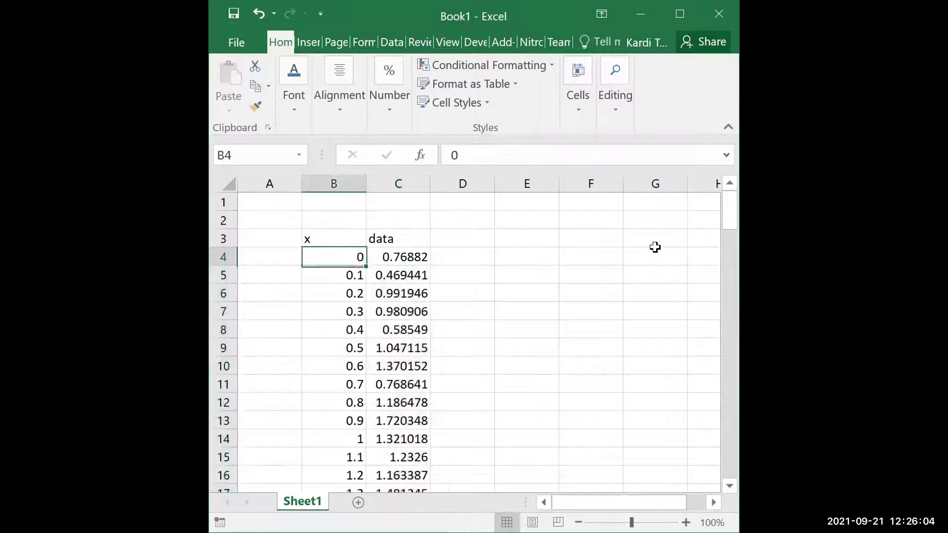
Maximize the workbook window and insert a scatter chart of the x and data columns in B3:C117
{"action": "key", "text": "Up"}
{"action": "key", "text": "shift+Right"}
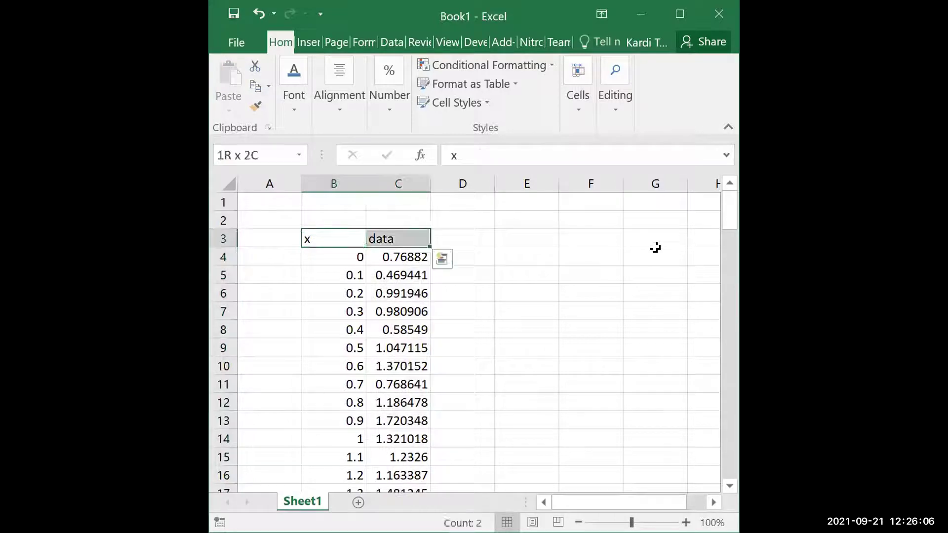
{"action": "key", "text": "ctrl+shift+Down"}
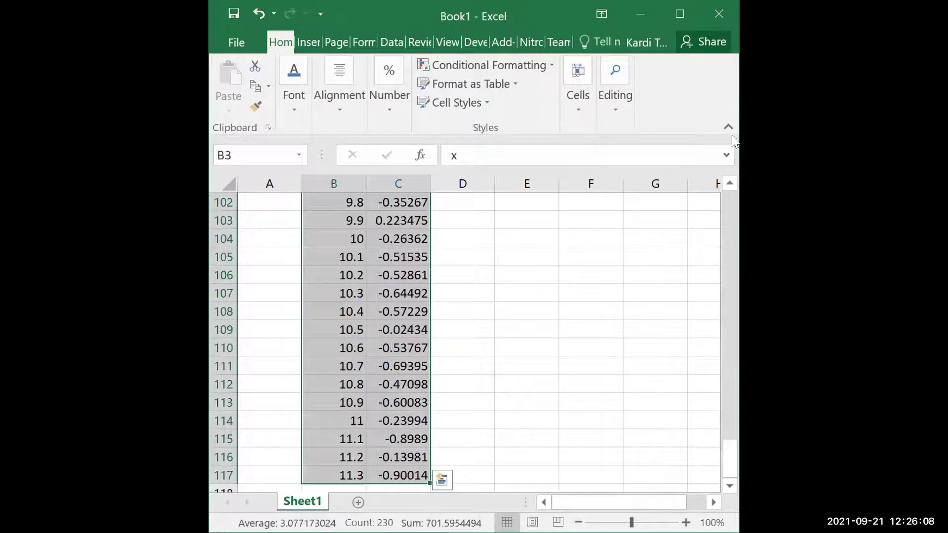
{"action": "left_click", "coordinate": [681, 15]}
{"action": "left_click", "coordinate": [142, 51]}
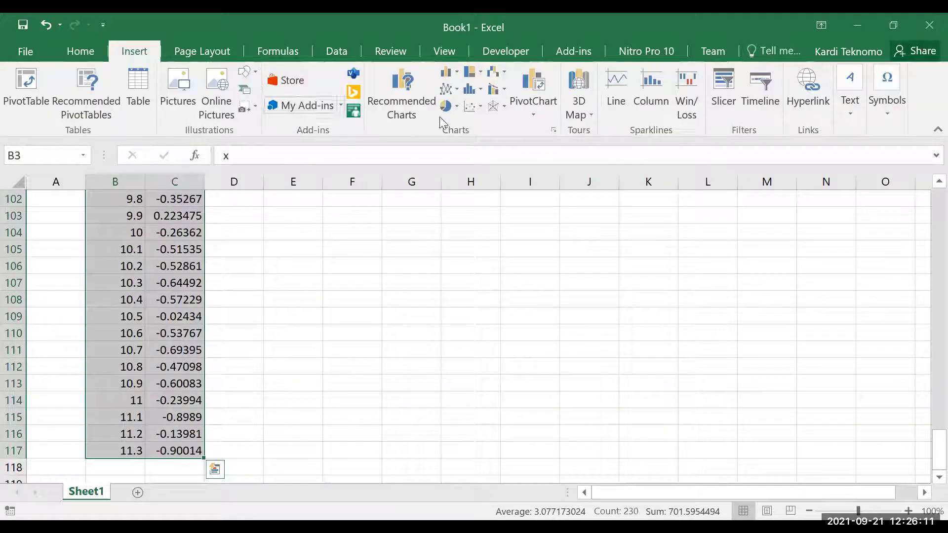
{"action": "left_click", "coordinate": [473, 105]}
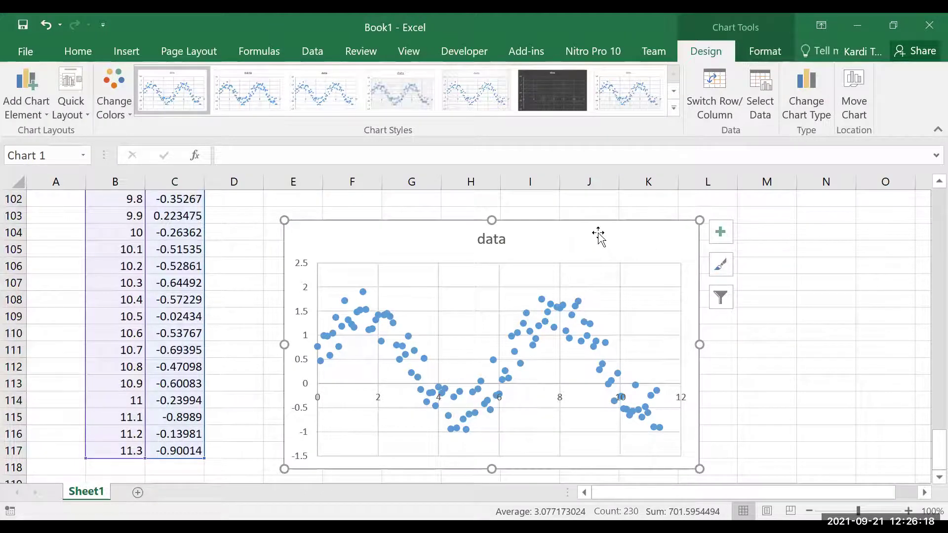
Move the scatter chart up to row 2 of the sheet, just beside the x and data columns
{"action": "key", "text": "Delete"}
{"action": "left_click_drag", "start_coordinate": [927, 462], "coordinate": [925, 206]}
{"action": "left_click", "coordinate": [352, 231]}
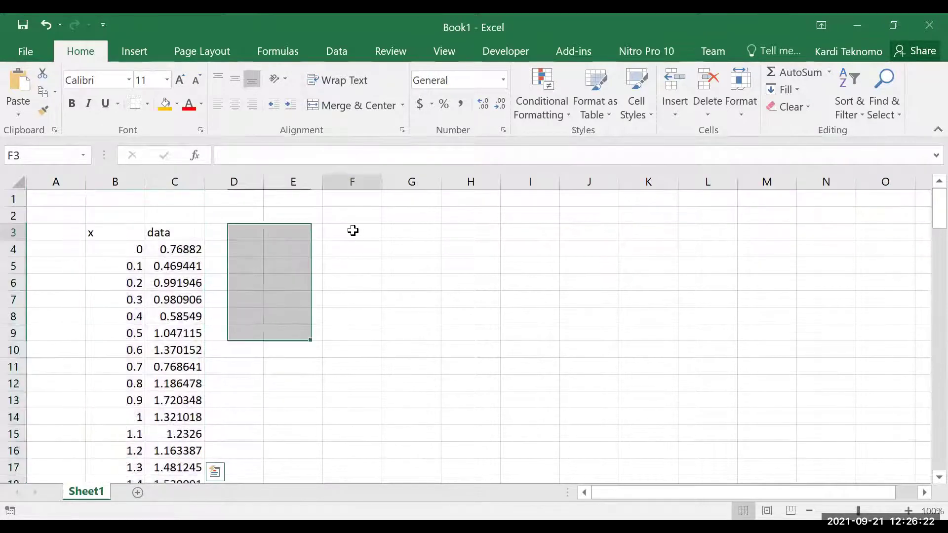
{"action": "key", "text": "ctrl+v"}
{"action": "left_click_drag", "start_coordinate": [445, 254], "coordinate": [359, 234]}
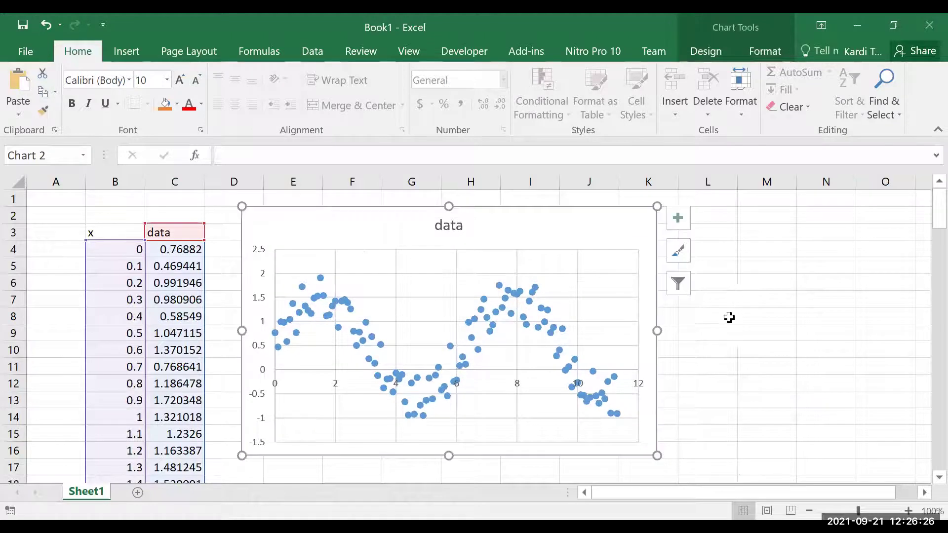
{"action": "left_click", "coordinate": [746, 318]}
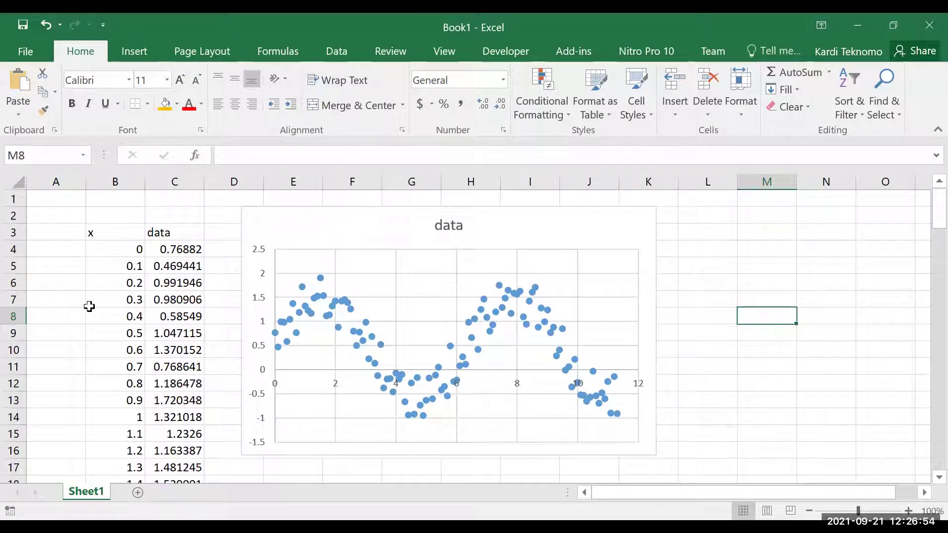
{"action": "left_click", "coordinate": [59, 289]}
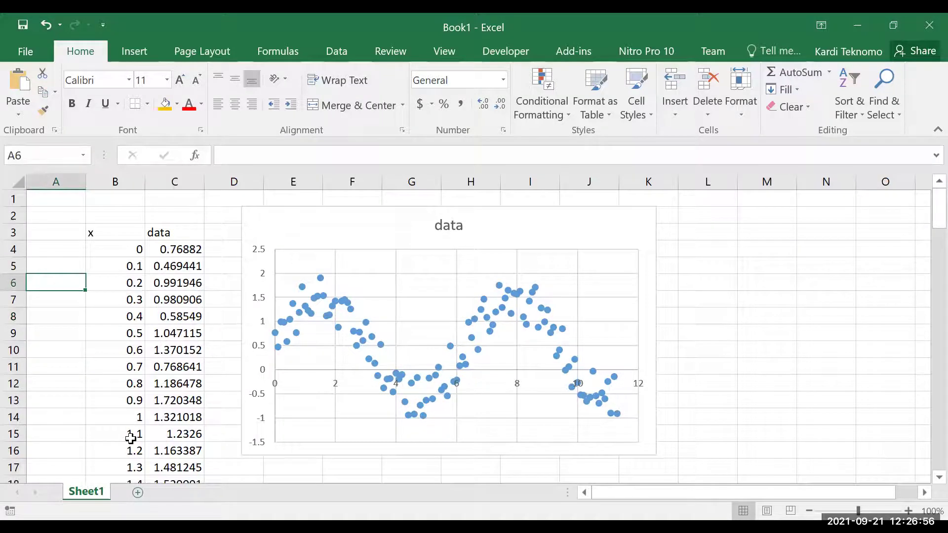
Add a new worksheet Sheet2 and copy the x and data table B3:C117 from Sheet1 into it at cell B3
{"action": "key", "text": "shift+F11"}
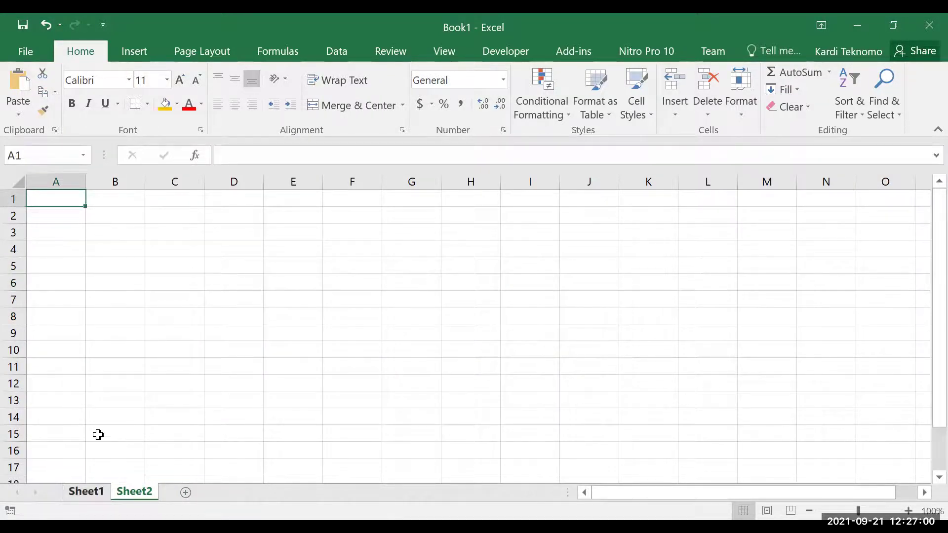
{"action": "key", "text": "ctrl+Page_Up"}
{"action": "left_click", "coordinate": [101, 236]}
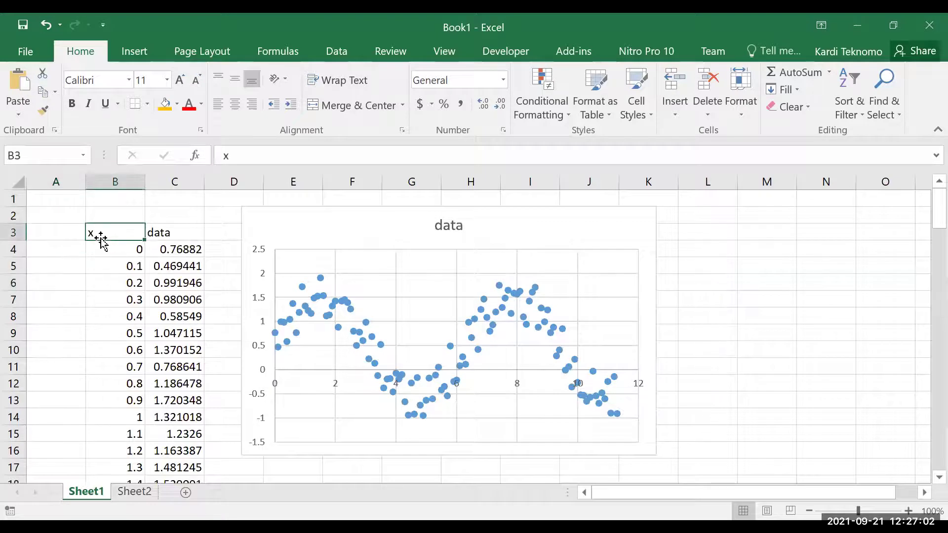
{"action": "key", "text": "shift+Right"}
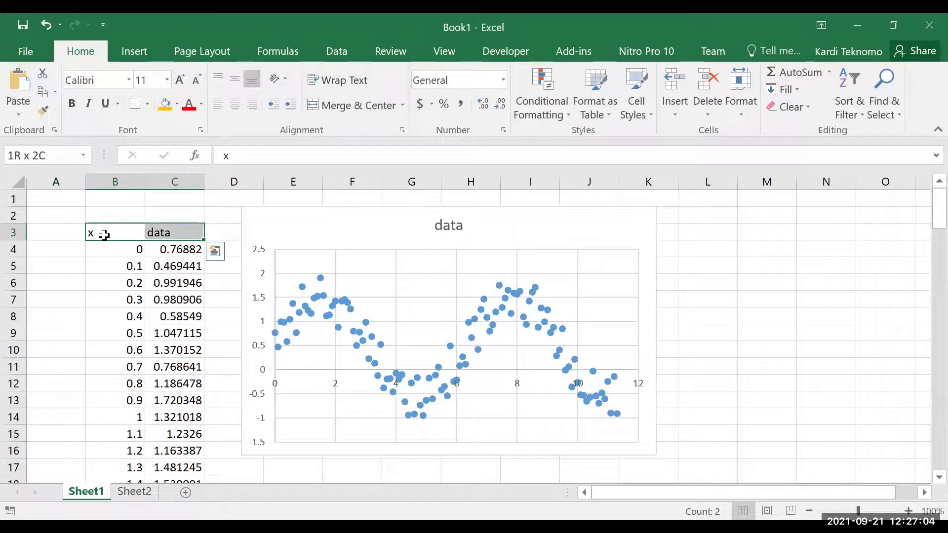
{"action": "key", "text": "ctrl+shift+Down"}
{"action": "key", "text": "ctrl+c"}
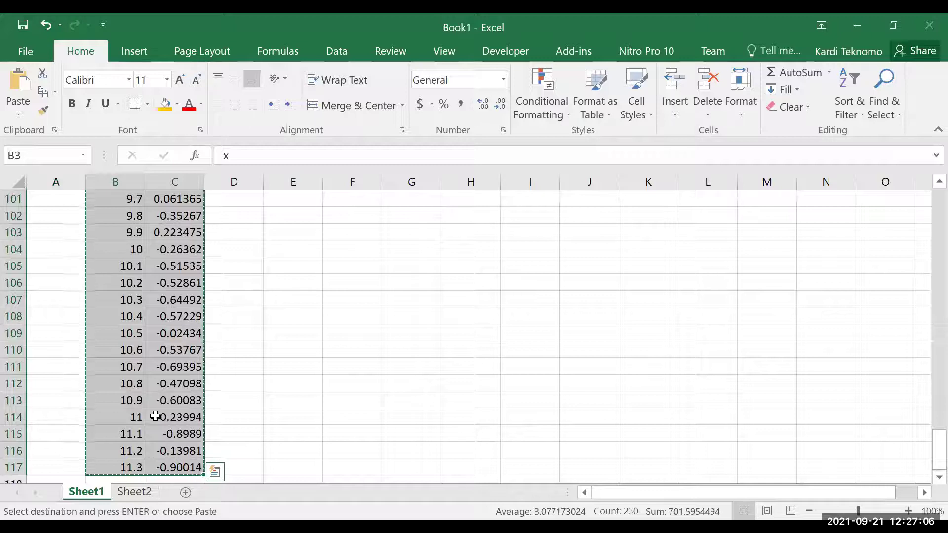
{"action": "key", "text": "ctrl+Page_Down"}
{"action": "left_click", "coordinate": [117, 238]}
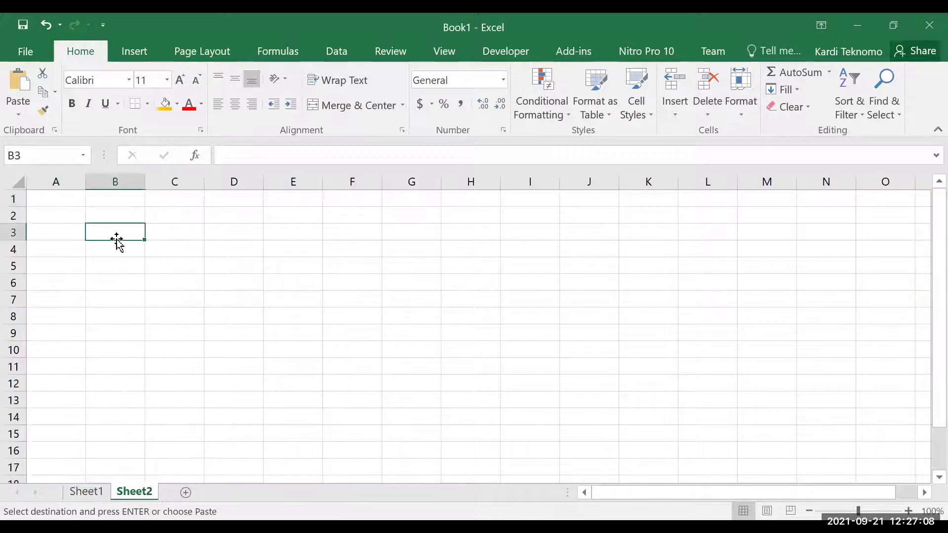
{"action": "key", "text": "Return"}
Clear the copied sine formulas from C4:C117 on Sheet2, keeping the data header
{"action": "key", "text": "Right"}
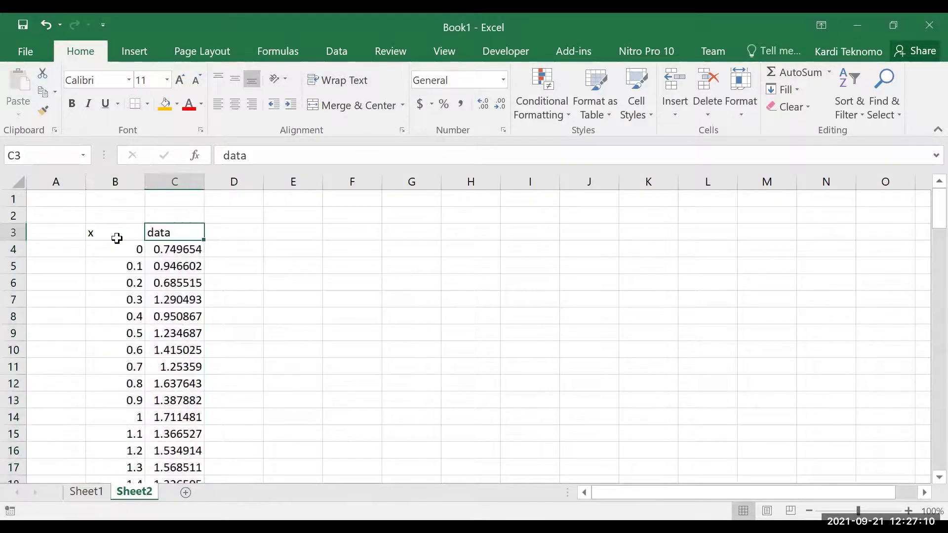
{"action": "key", "text": "Down"}
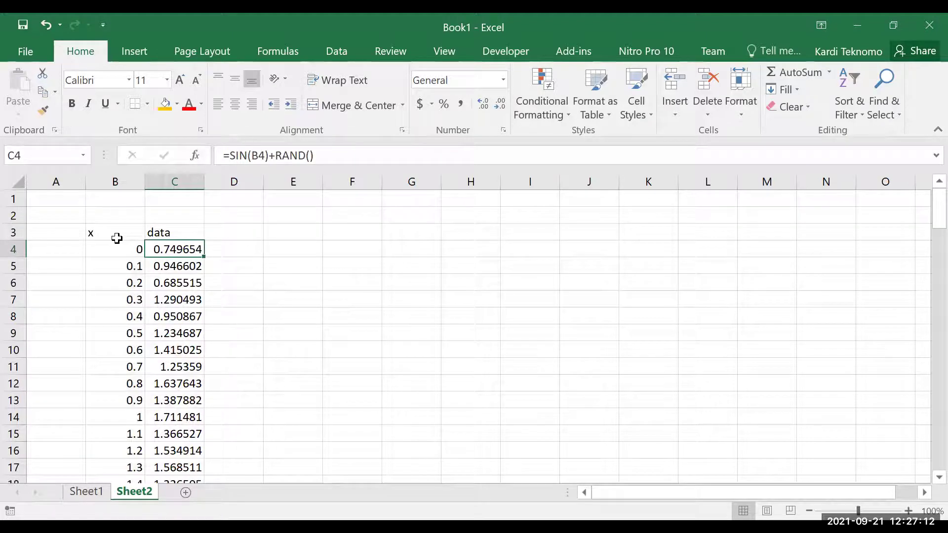
{"action": "key", "text": "shift+Page_Down"}
{"action": "key", "text": "ctrl+shift+Down"}
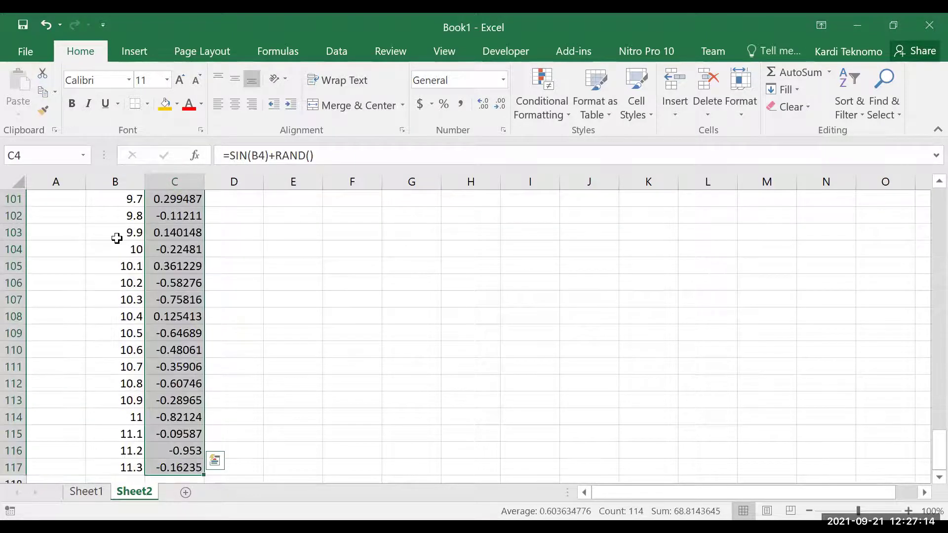
{"action": "key", "text": "Delete"}
{"action": "key", "text": "ctrl+BackSpace"}
{"action": "left_click", "coordinate": [119, 244]}
{"action": "key", "text": "Right"}
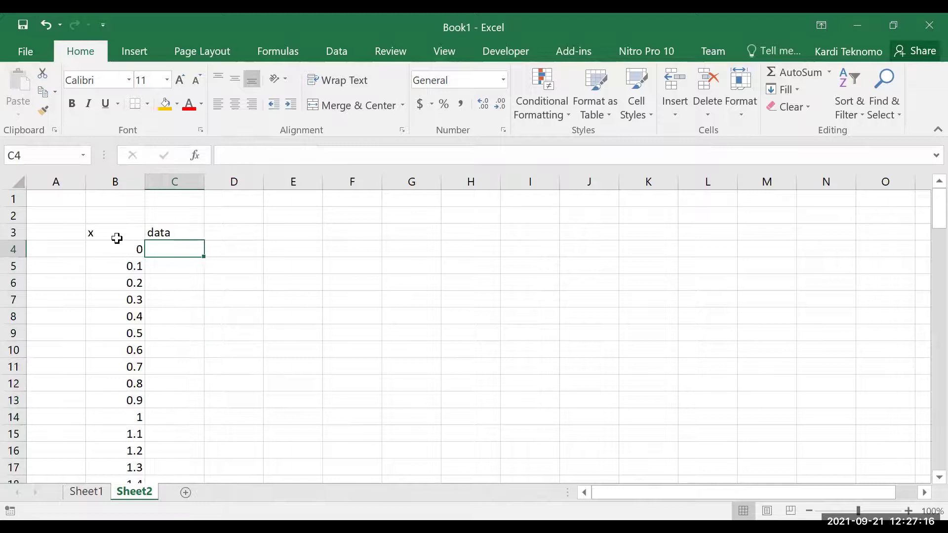
{"action": "type", "text": "=cos"}
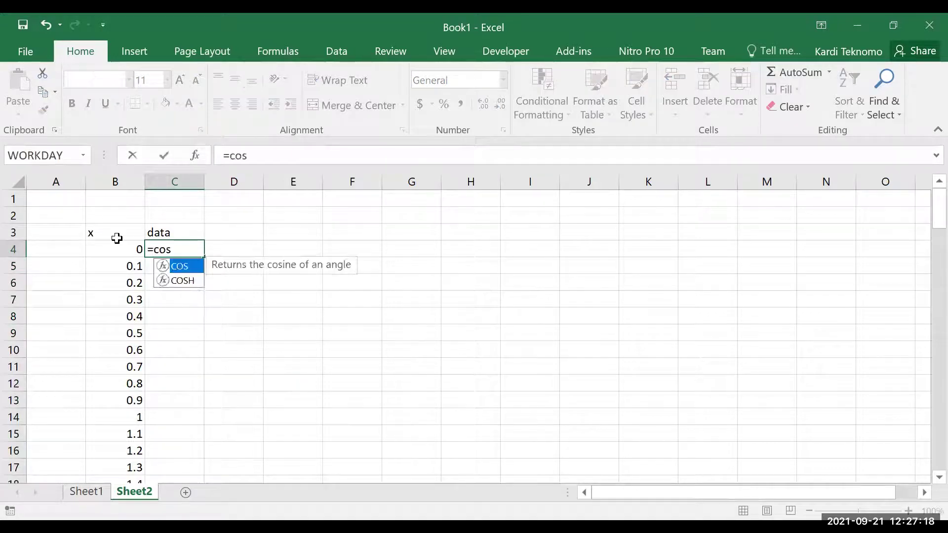
{"action": "type", "text": "("}
{"action": "left_click", "coordinate": [117, 242]}
{"action": "type", "text": ")+"}
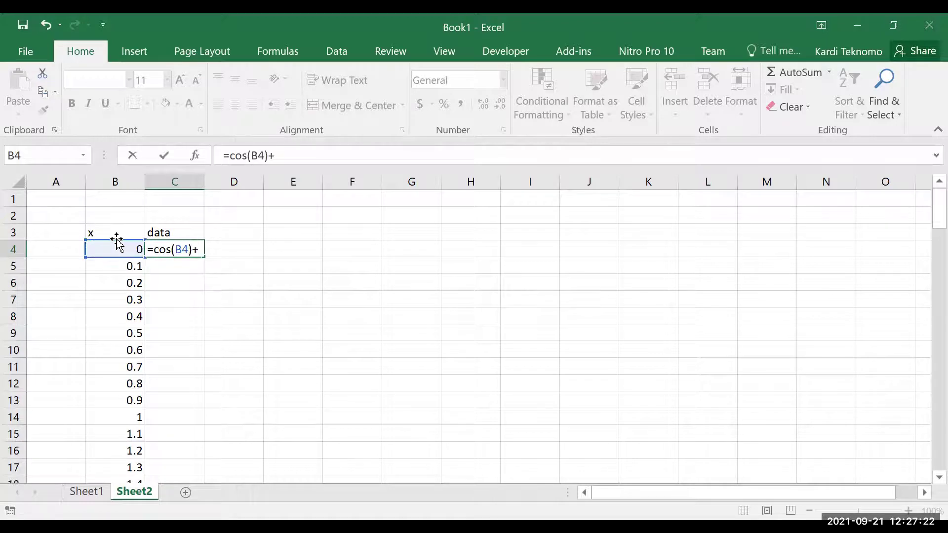
{"action": "key", "text": "Escape"}
Insert two blank sheet rows at the start of Sheet2, above the x and data table
{"action": "key", "text": "Up"}
{"action": "key", "text": "Up"}
{"action": "key", "text": "Up"}
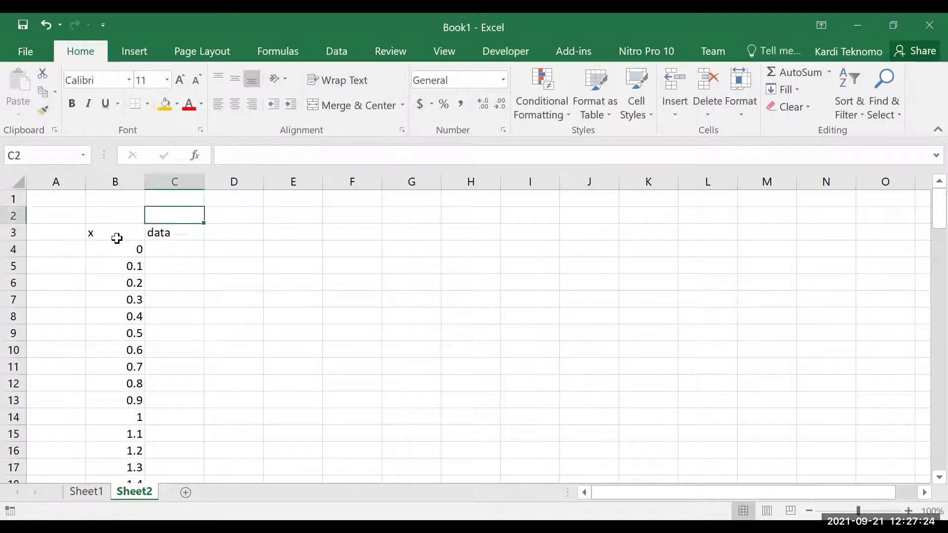
{"action": "key", "text": "shift+Down"}
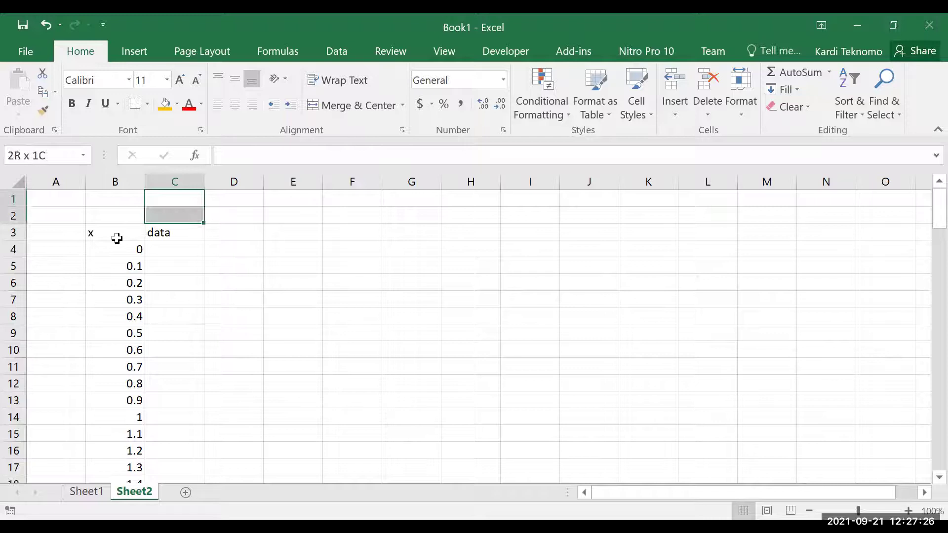
{"action": "left_click", "coordinate": [674, 116]}
{"action": "left_click", "coordinate": [691, 155]}
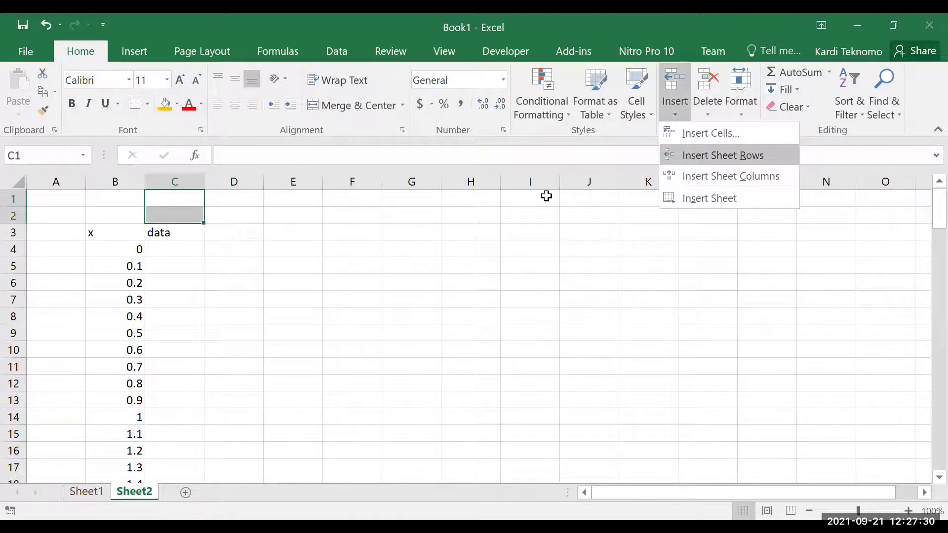
Label cell B1 "mean" and cell B2 "std" above the table on Sheet2
{"action": "left_click", "coordinate": [105, 195]}
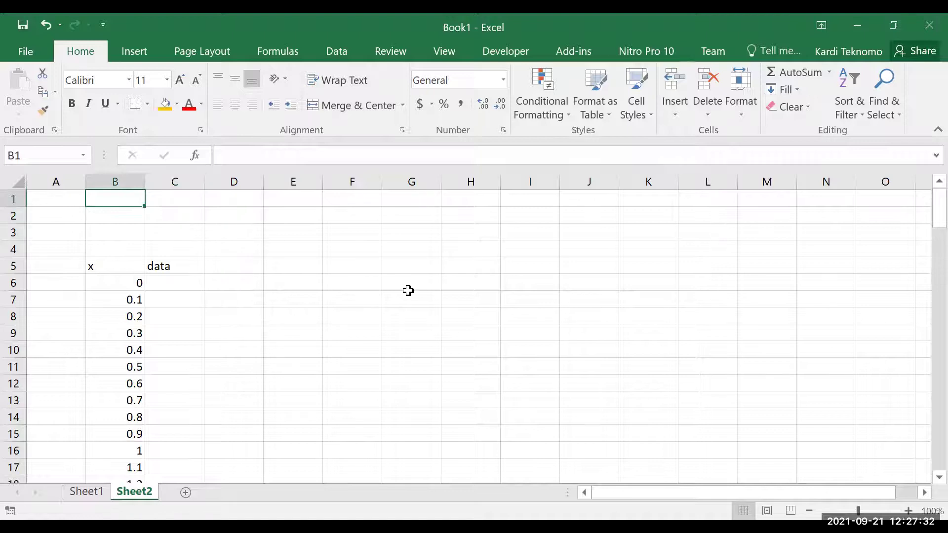
{"action": "type", "text": "mean"}
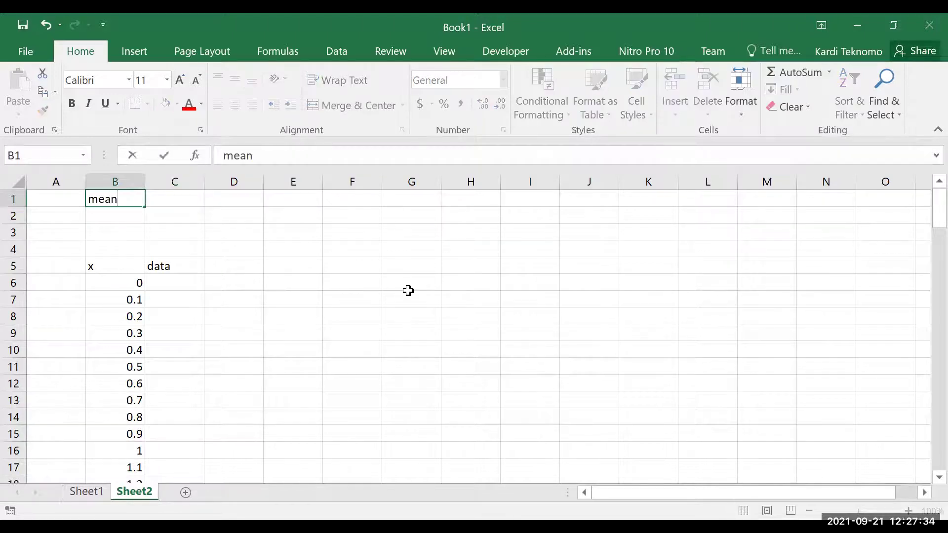
{"action": "key", "text": "Return"}
{"action": "type", "text": "d"}
{"action": "key", "text": "BackSpace"}
{"action": "type", "text": "d"}
{"action": "key", "text": "BackSpace"}
{"action": "type", "text": "std"}
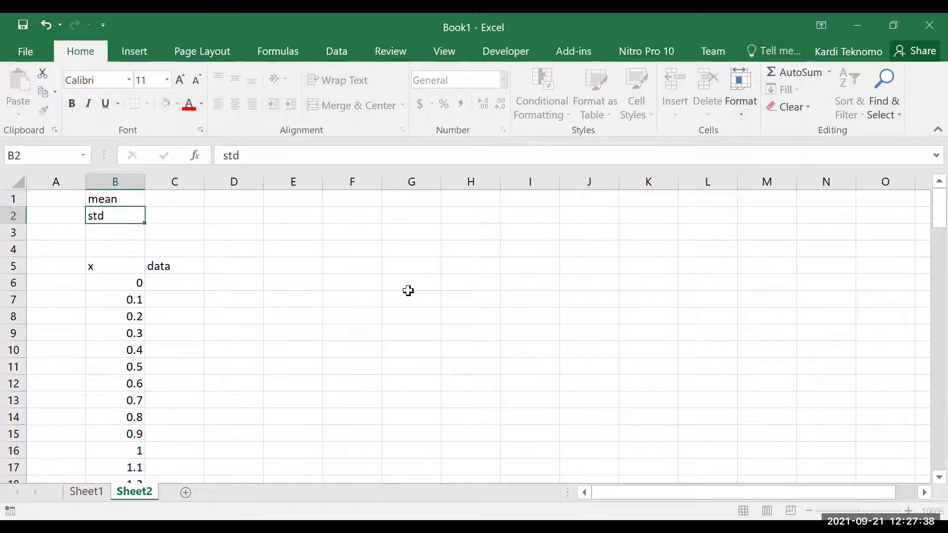
Set the mean in C1 to 0 and the std in C2 to 1
{"action": "key", "text": "Up"}
{"action": "key", "text": "Right"}
{"action": "type", "text": "0"}
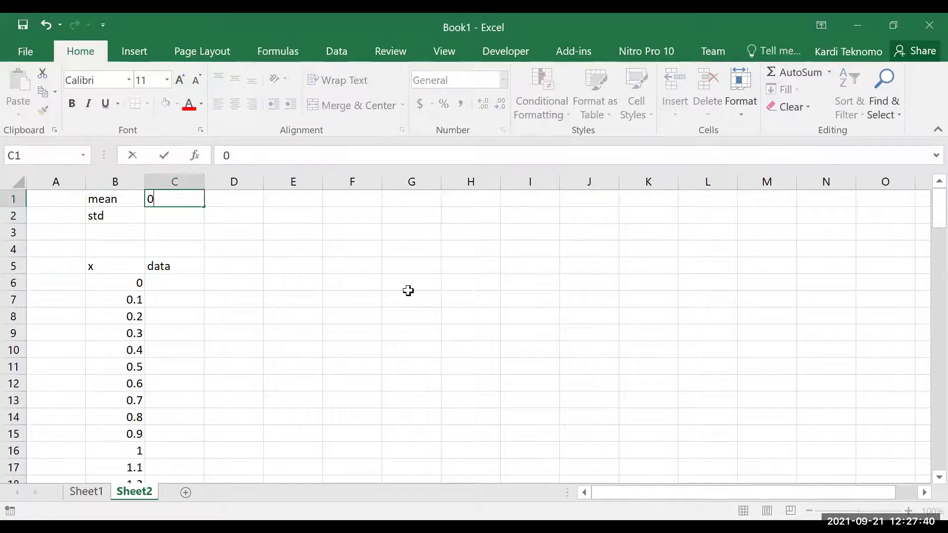
{"action": "key", "text": "Return"}
{"action": "type", "text": "1"}
{"action": "key", "text": "Return"}
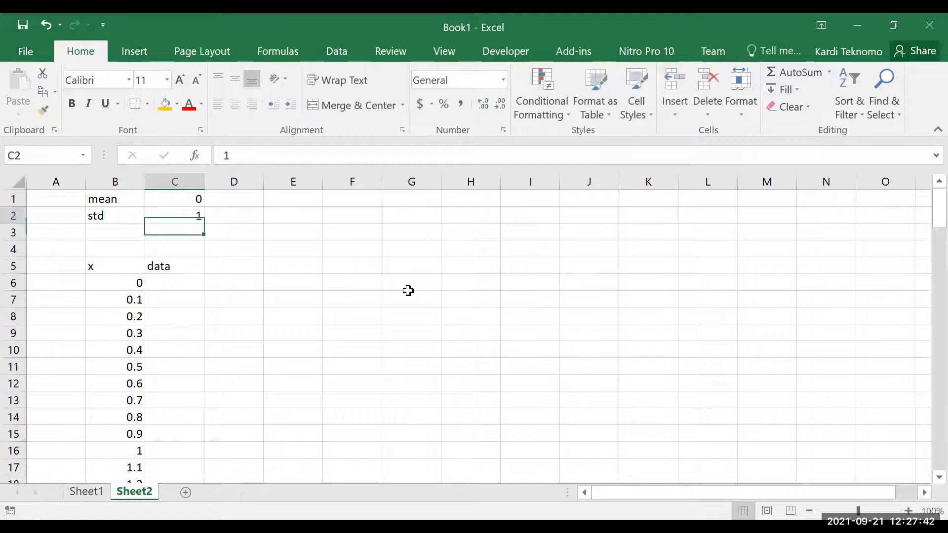
Fill the mean and std value cells C1:C2 on Sheet2 with yellow
{"action": "key", "text": "Up"}
{"action": "key", "text": "Up"}
{"action": "key", "text": "shift+Down"}
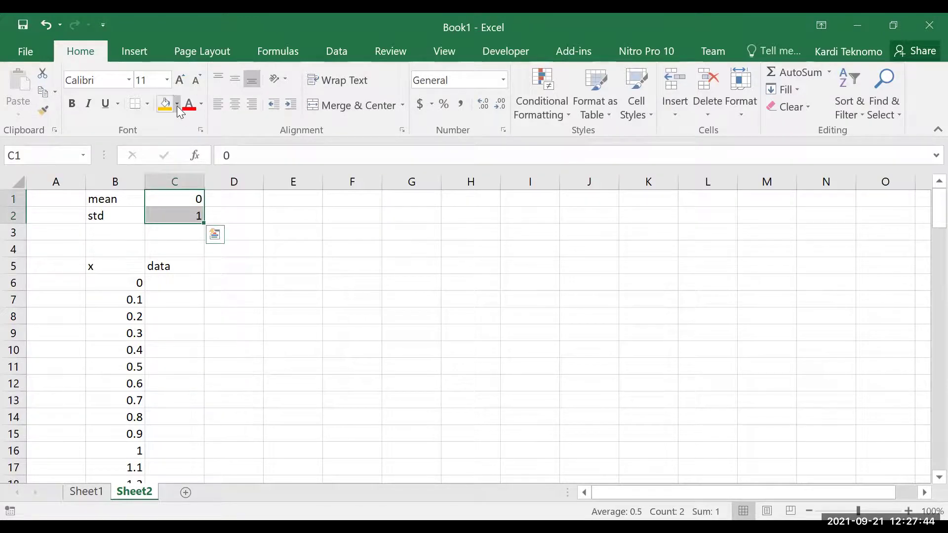
{"action": "left_click", "coordinate": [177, 105]}
{"action": "left_click", "coordinate": [203, 228]}
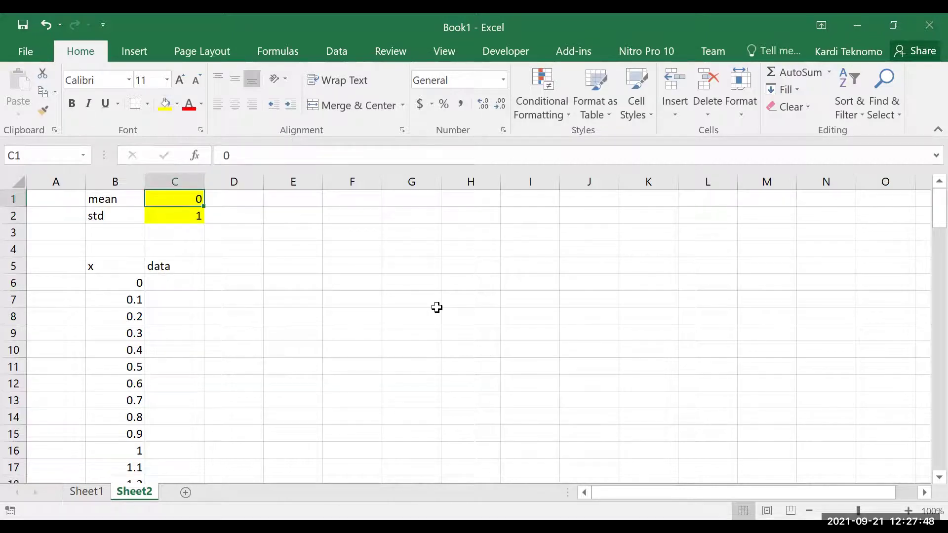
Define the cell name "mean" for C1 and "std" for C2
{"action": "left_click", "coordinate": [64, 156]}
{"action": "type", "text": "mean"}
{"action": "key", "text": "Return"}
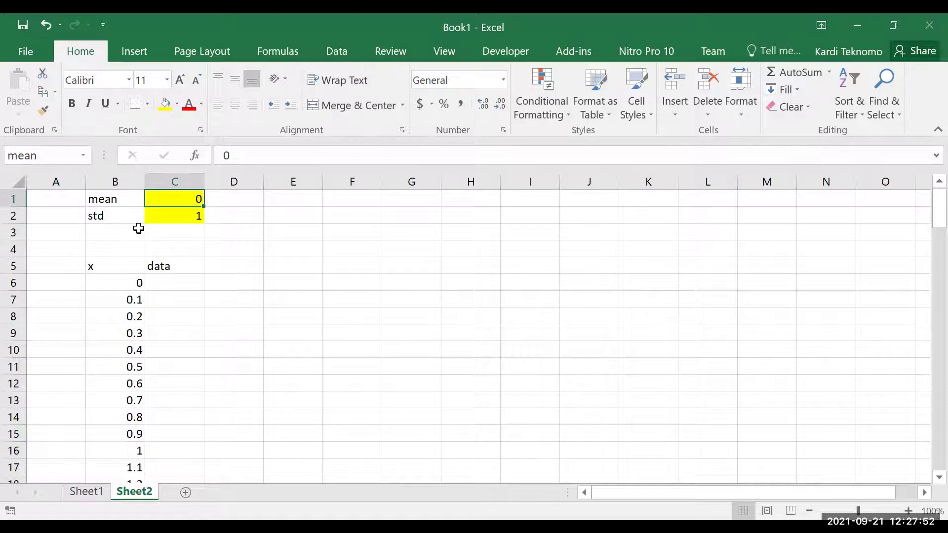
{"action": "left_click", "coordinate": [189, 217]}
{"action": "left_click", "coordinate": [42, 156]}
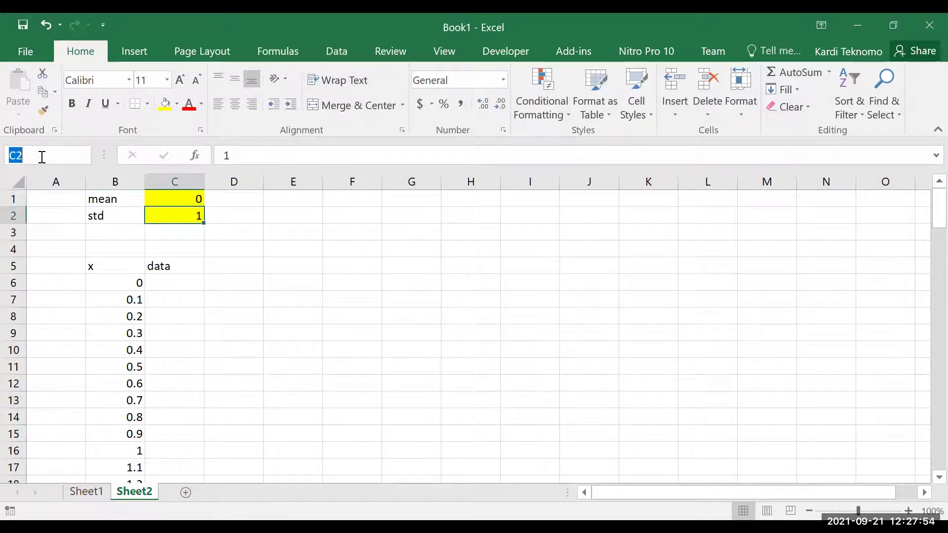
{"action": "type", "text": "std"}
{"action": "key", "text": "Return"}
Enter the noisy cosine formula =COS(B6)+NORM.INV(RAND(),mean,std) in C6, the first cell under the data header
{"action": "left_click", "coordinate": [156, 280]}
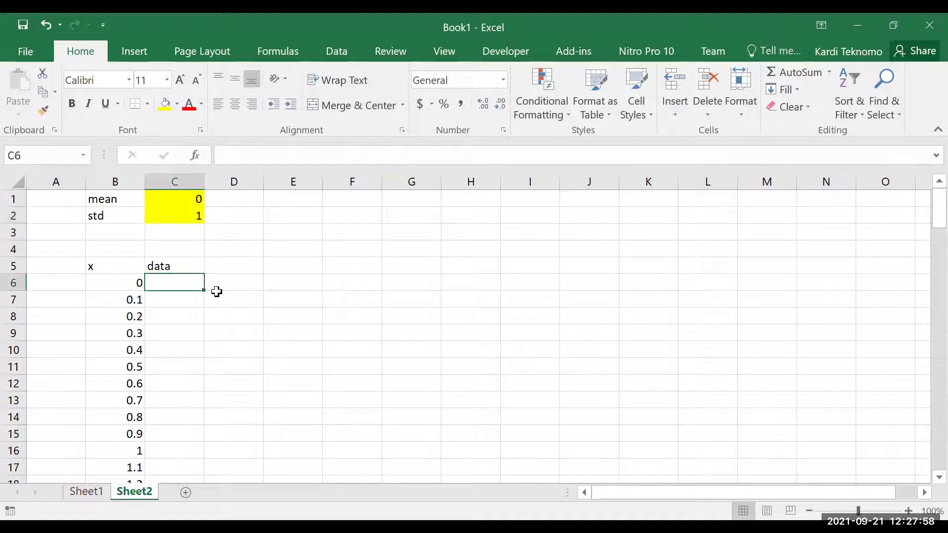
{"action": "type", "text": "="}
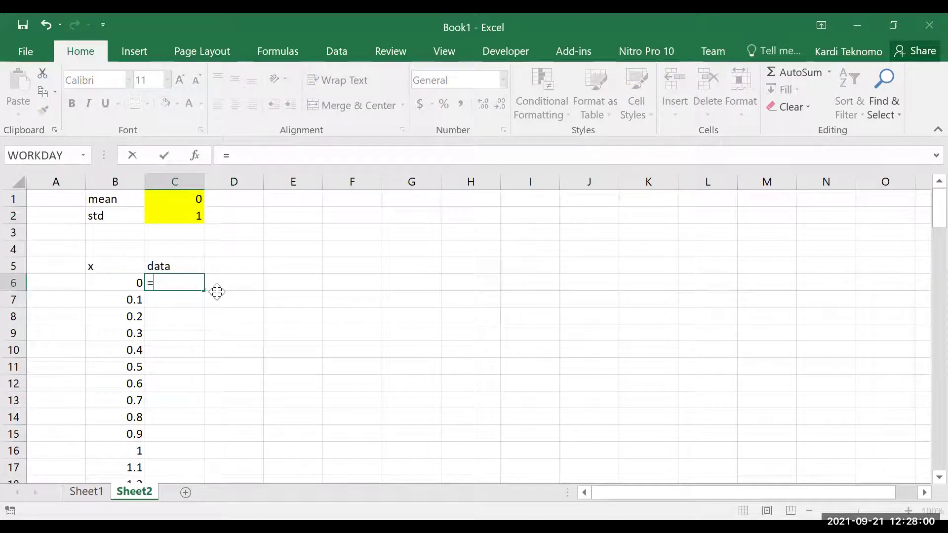
{"action": "type", "text": "cos("}
{"action": "key", "text": "Left"}
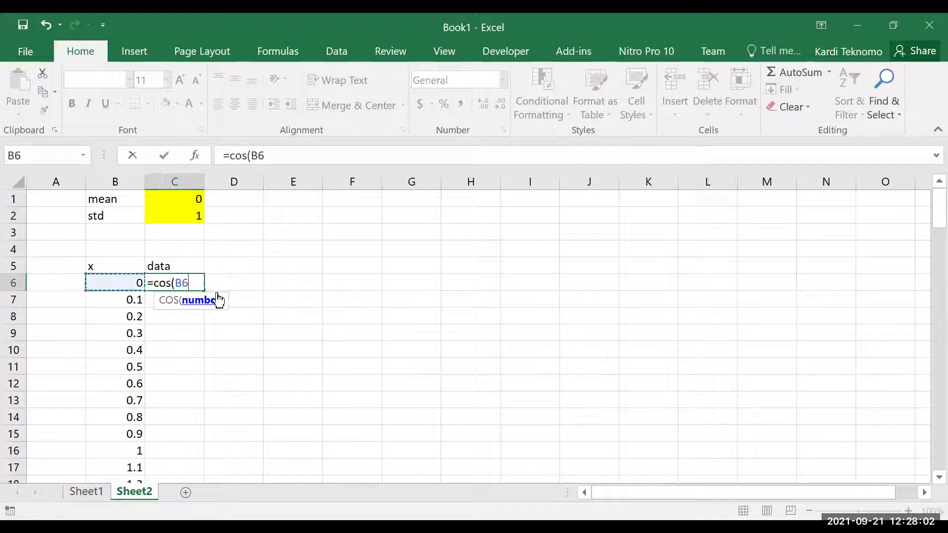
{"action": "type", "text": ")"}
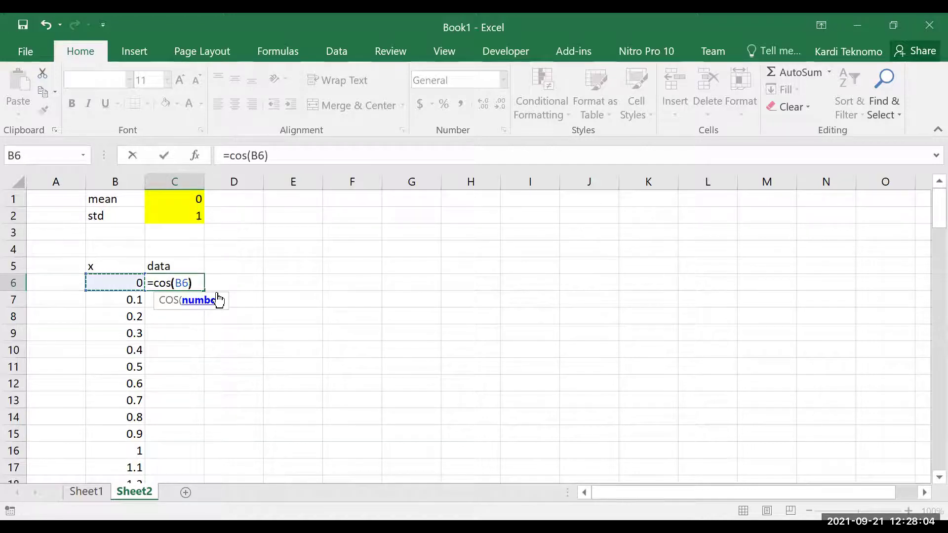
{"action": "type", "text": "+"}
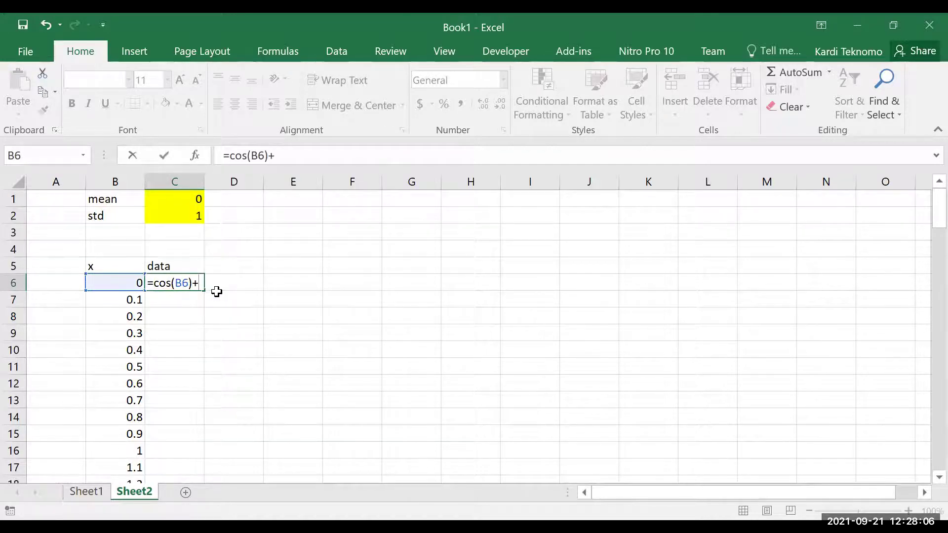
{"action": "type", "text": "no"}
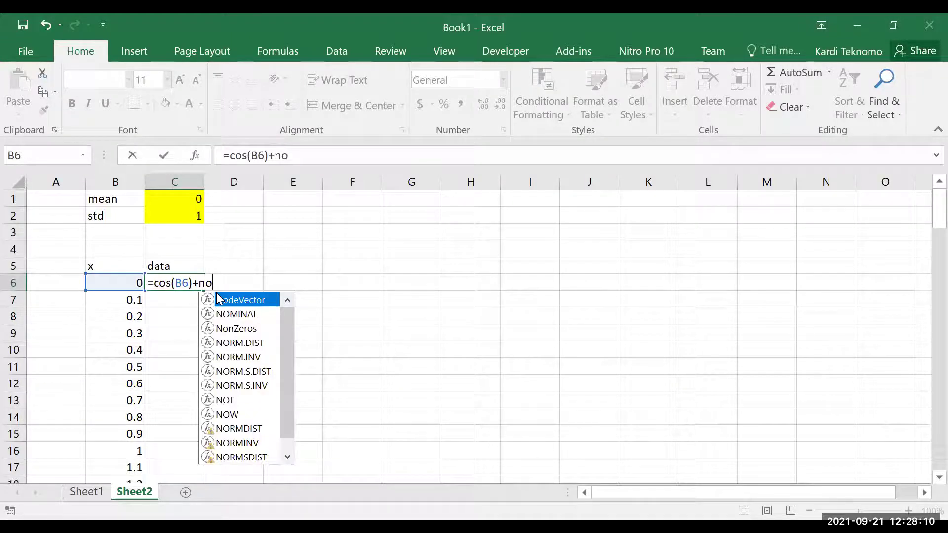
{"action": "key", "text": "Down"}
{"action": "key", "text": "Down"}
{"action": "key", "text": "Down"}
{"action": "key", "text": "Down"}
{"action": "key", "text": "Tab"}
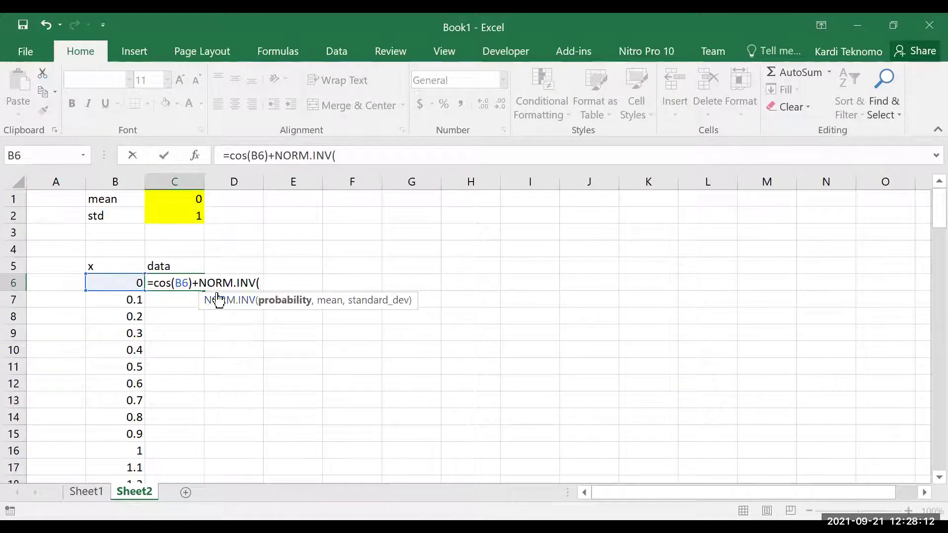
{"action": "type", "text": "rand"}
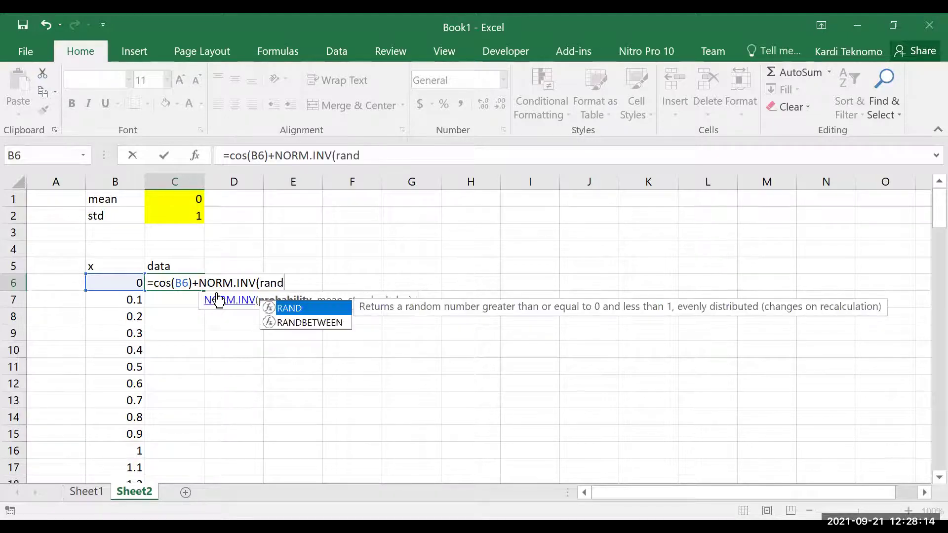
{"action": "type", "text": "(),"}
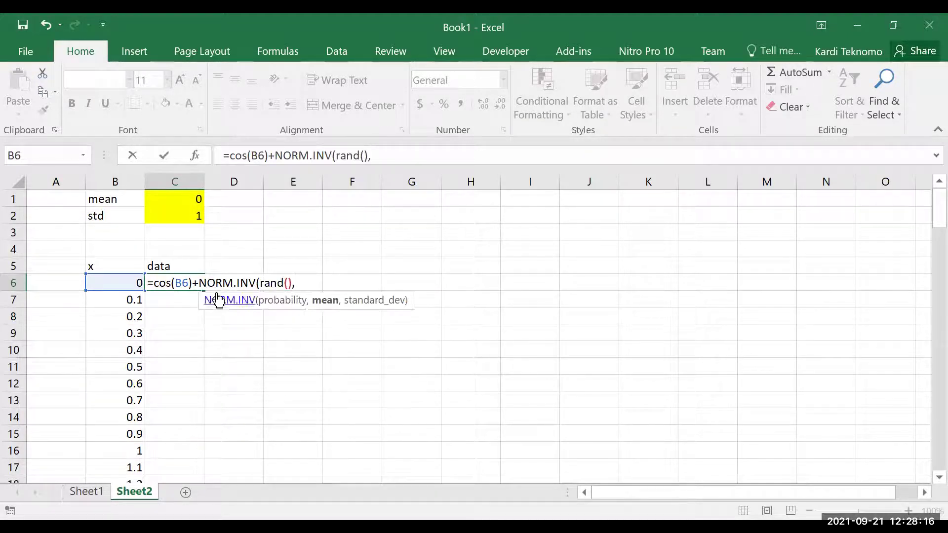
{"action": "left_click", "coordinate": [184, 198]}
{"action": "type", "text": ","}
{"action": "left_click", "coordinate": [184, 215]}
{"action": "type", "text": ")"}
{"action": "key", "text": "ctrl+Return"}
Copy the C6 formula down the data column through C119, alongside all the x values
{"action": "key", "text": "ctrl+c"}
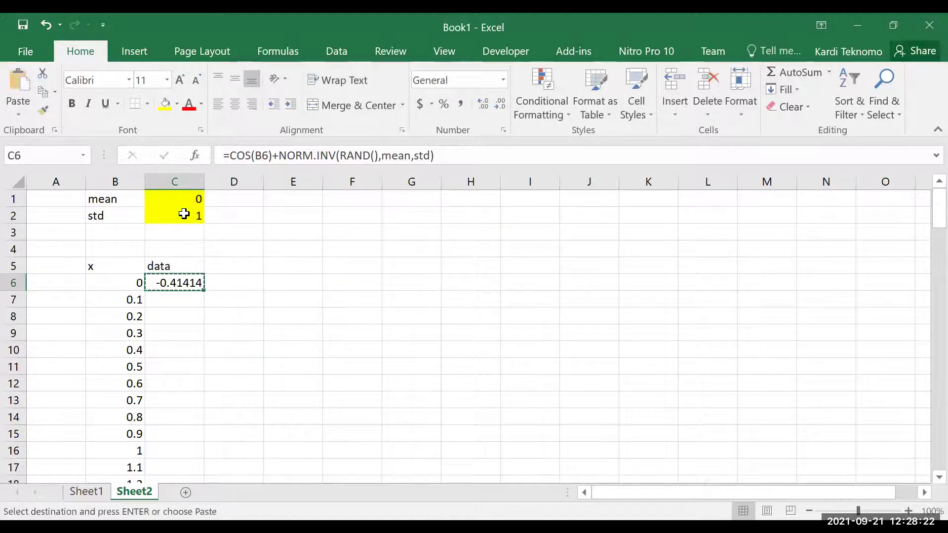
{"action": "key", "text": "shift+Page_Down"}
{"action": "key", "text": "shift+Page_Down"}
{"action": "key", "text": "shift+Page_Down"}
{"action": "key", "text": "shift+Page_Down"}
{"action": "key", "text": "shift+Page_Down"}
{"action": "key", "text": "shift+Page_Down"}
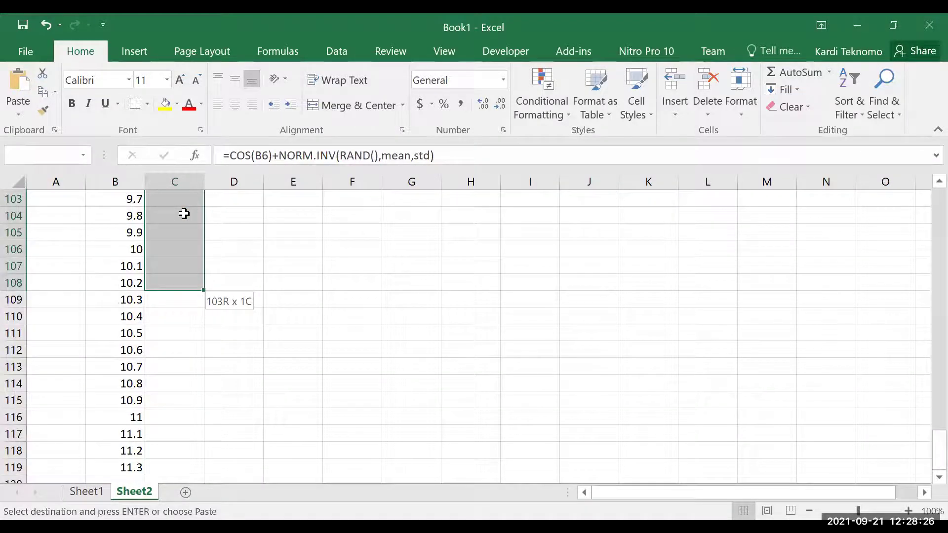
{"action": "key", "text": "ctrl+v"}
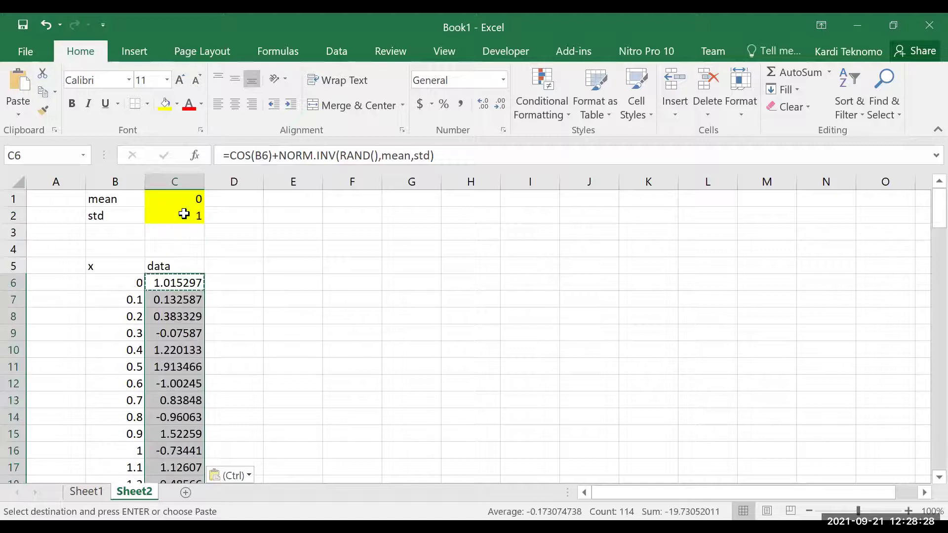
Insert a markers-only scatter chart of the x and data columns, B5:C119, on Sheet2
{"action": "key", "text": "Up"}
{"action": "key", "text": "Left"}
{"action": "key", "text": "shift+Right"}
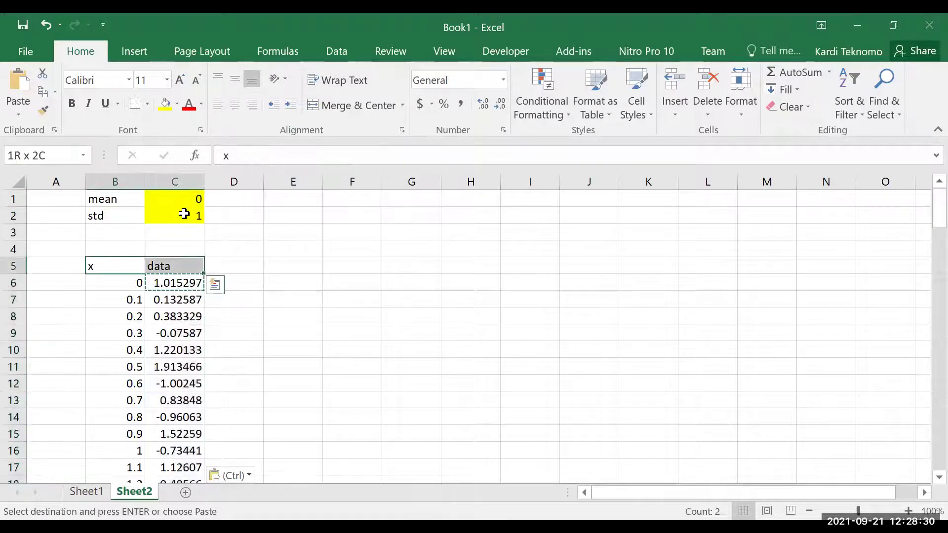
{"action": "key", "text": "ctrl+shift+Down"}
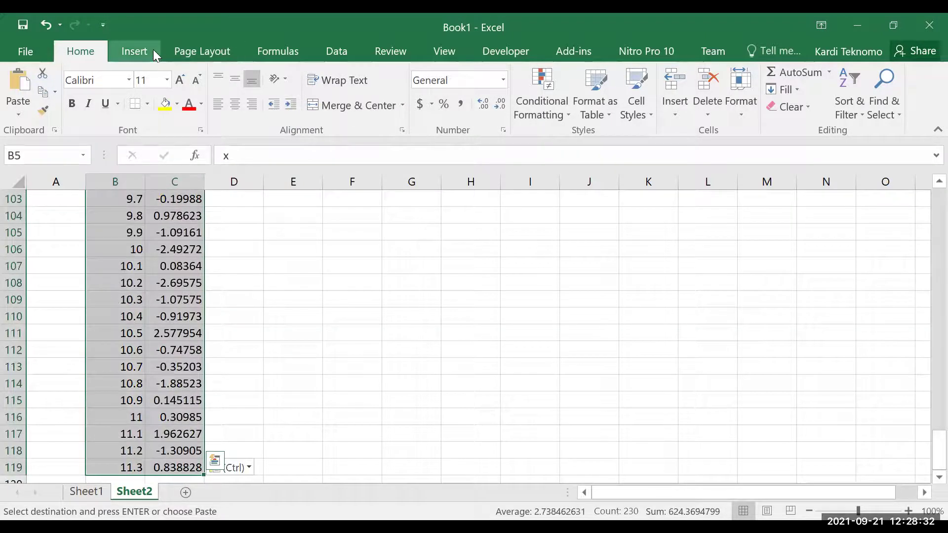
{"action": "left_click", "coordinate": [134, 51]}
{"action": "left_click", "coordinate": [469, 105]}
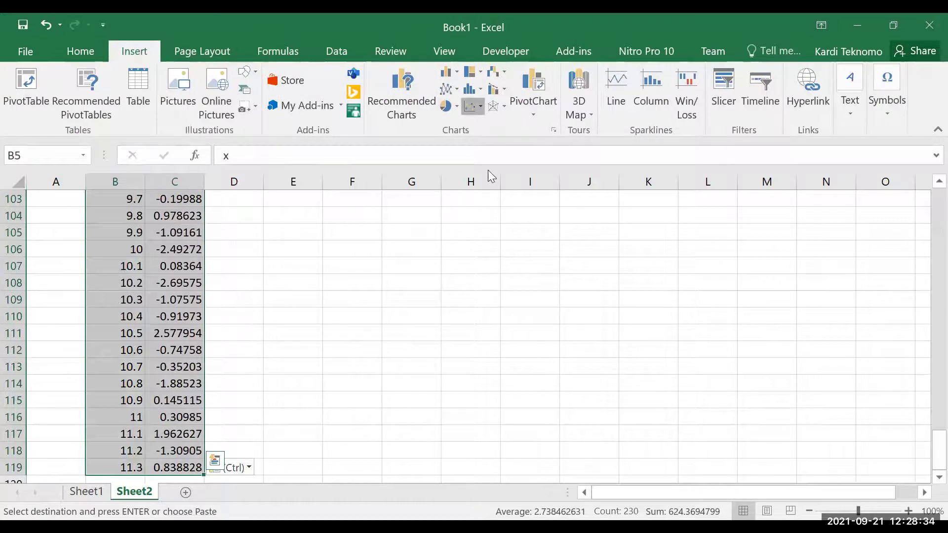
{"action": "left_click", "coordinate": [488, 170]}
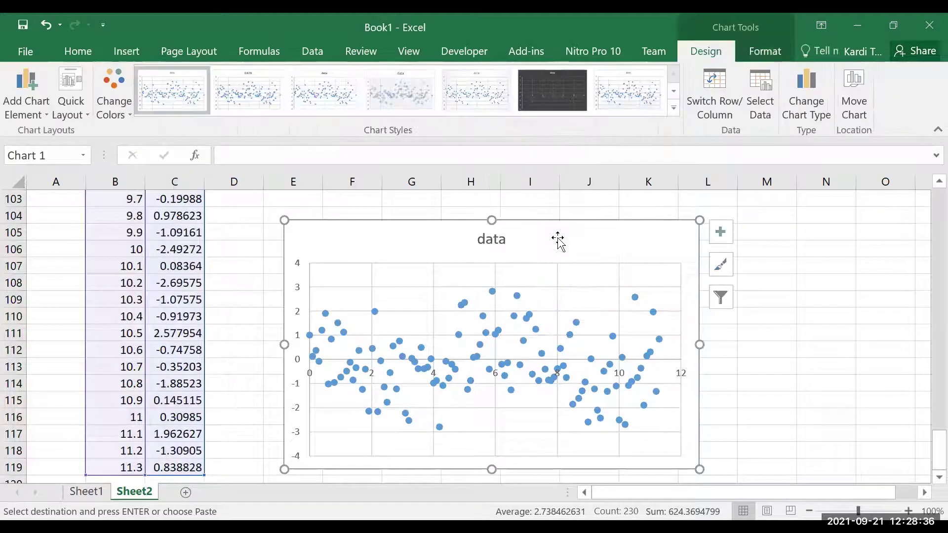
Move the scatter chart up beside the start of the table, with its corner at E5
{"action": "key", "text": "ctrl+z"}
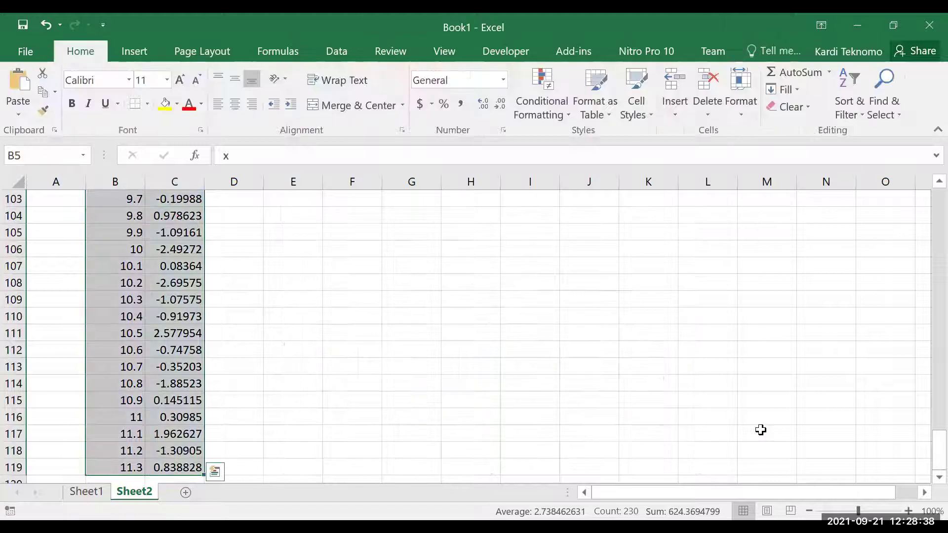
{"action": "scroll", "coordinate": [626, 246], "scroll_direction": "up", "scroll_amount": 20}
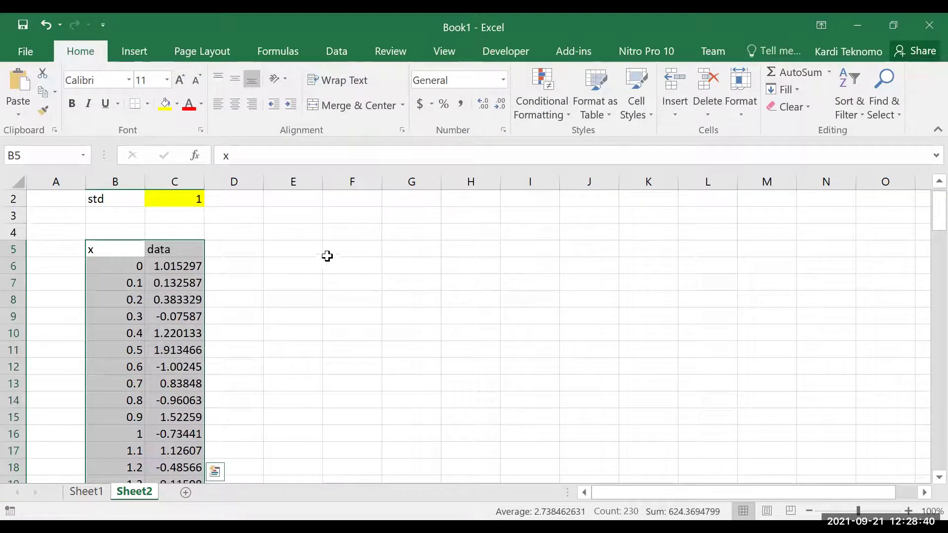
{"action": "left_click", "coordinate": [300, 247]}
{"action": "key", "text": "ctrl+y"}
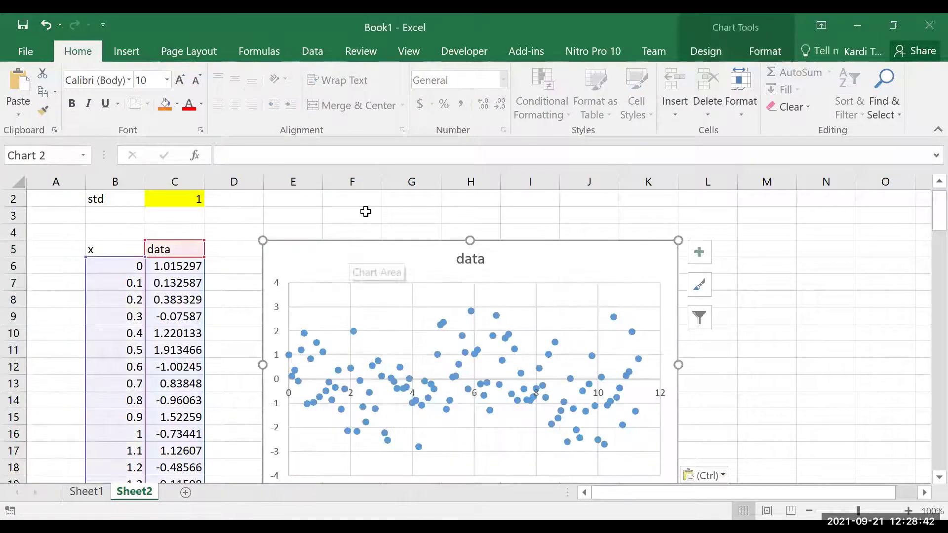
{"action": "left_click", "coordinate": [366, 211]}
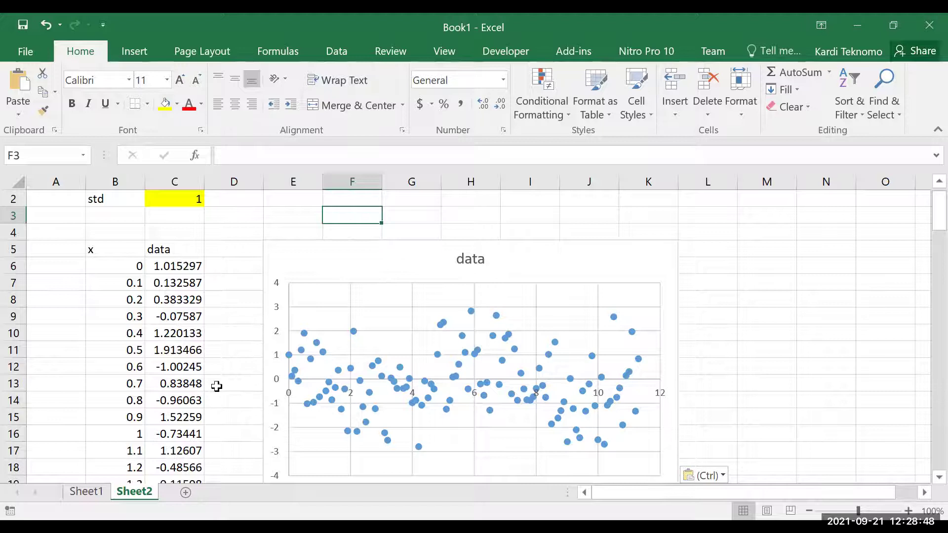
Recalculate the random values repeatedly and compare the noisy sine chart on Sheet1 with the noisy cosine chart on Sheet2
{"action": "key", "text": "ctrl+Page_Up"}
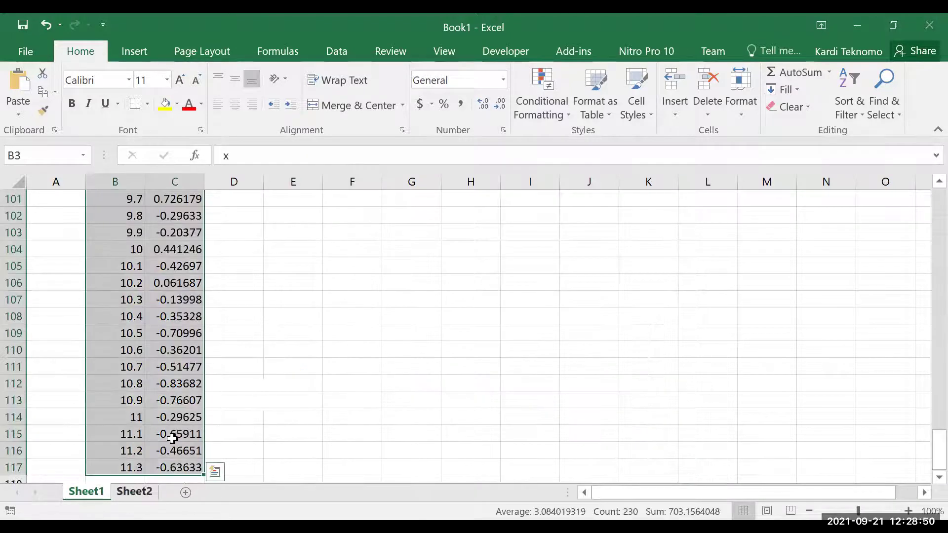
{"action": "left_click_drag", "start_coordinate": [933, 457], "coordinate": [933, 204]}
{"action": "left_click", "coordinate": [755, 243]}
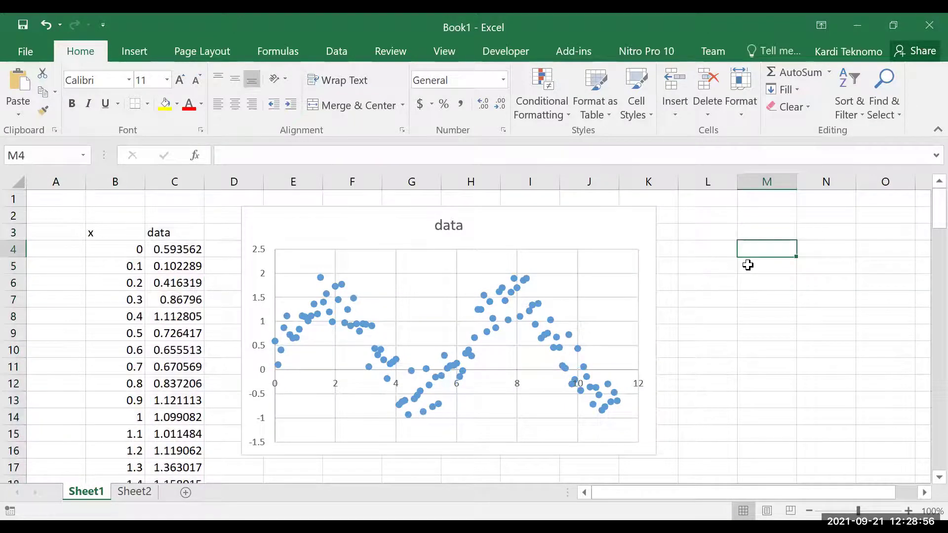
{"action": "key", "text": "F9"}
{"action": "key", "text": "F9"}
{"action": "key", "text": "F9"}
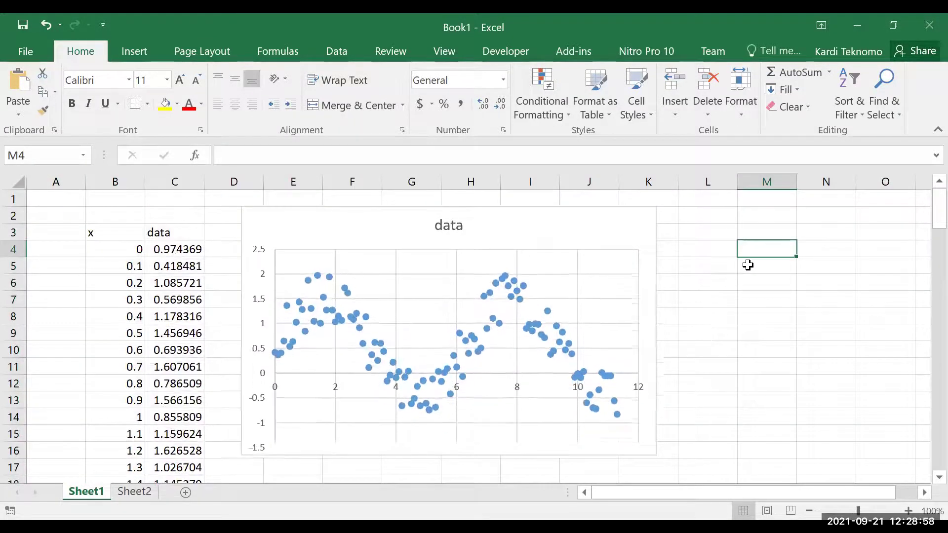
{"action": "key", "text": "F9"}
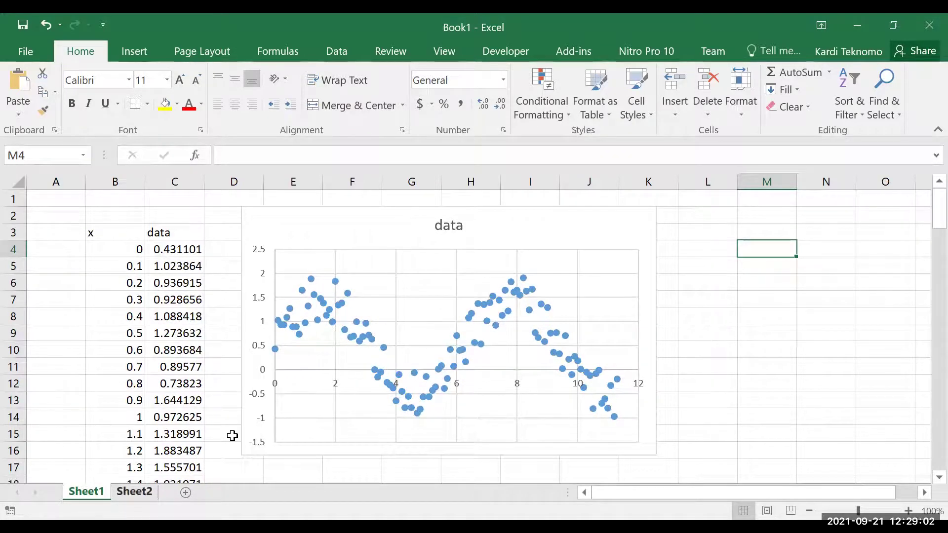
{"action": "key", "text": "ctrl+Page_Down"}
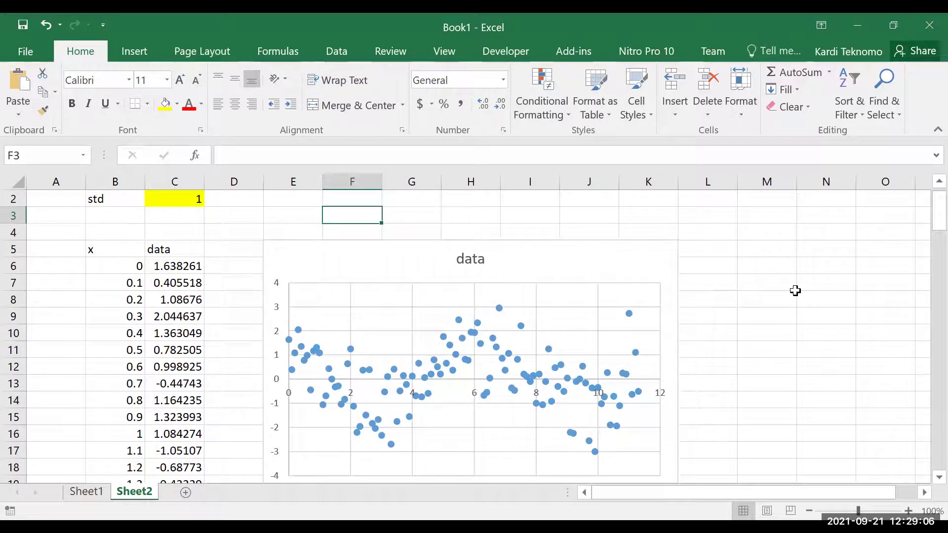
{"action": "key", "text": "F9"}
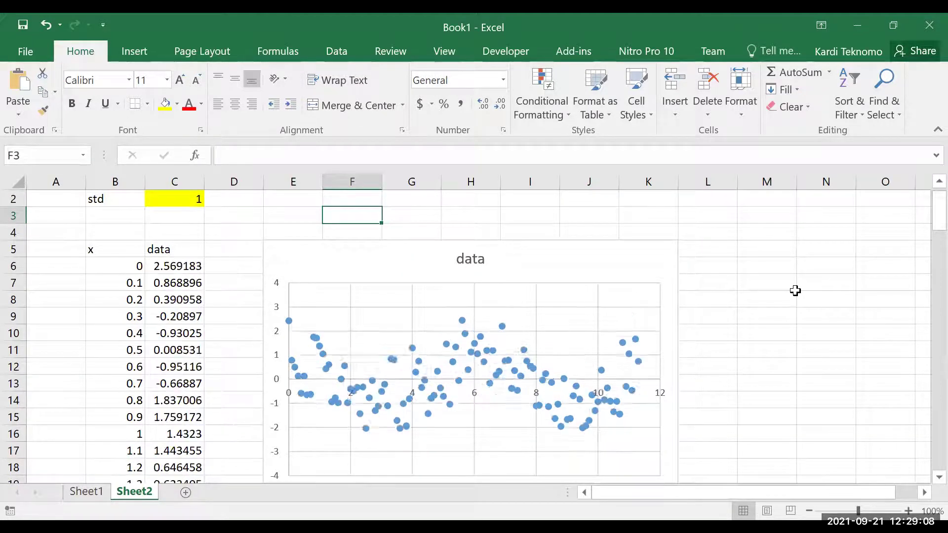
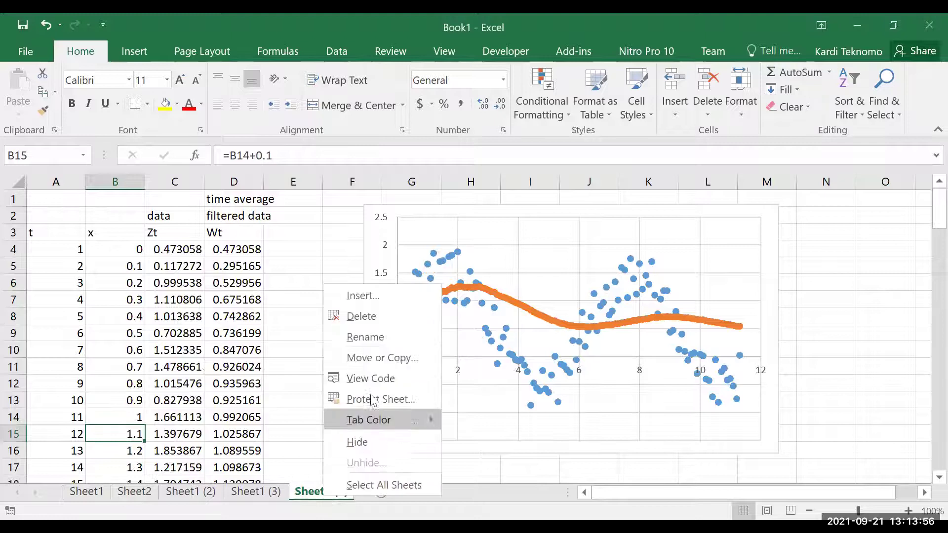
Rename the active time average sheet as MA
{"action": "left_click", "coordinate": [365, 337]}
{"action": "type", "text": "MA"}
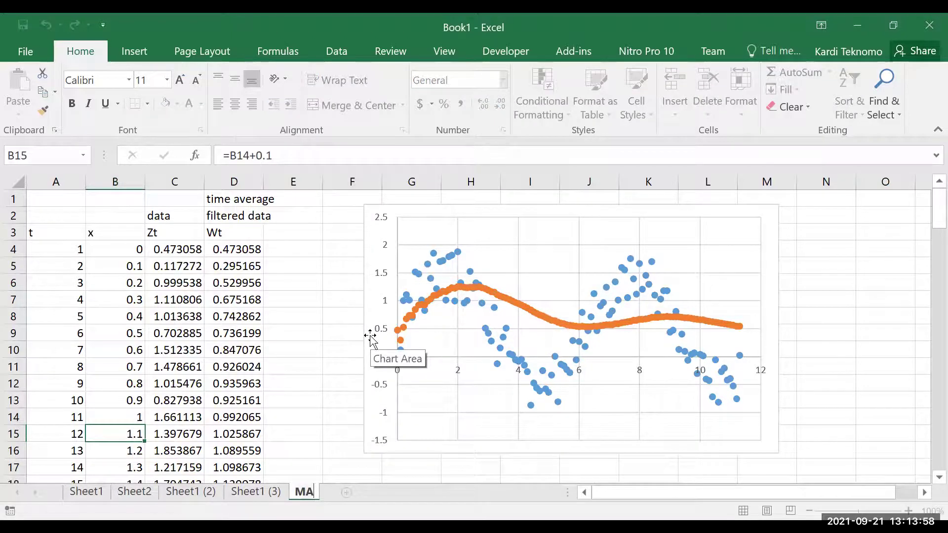
{"action": "left_click", "coordinate": [342, 406]}
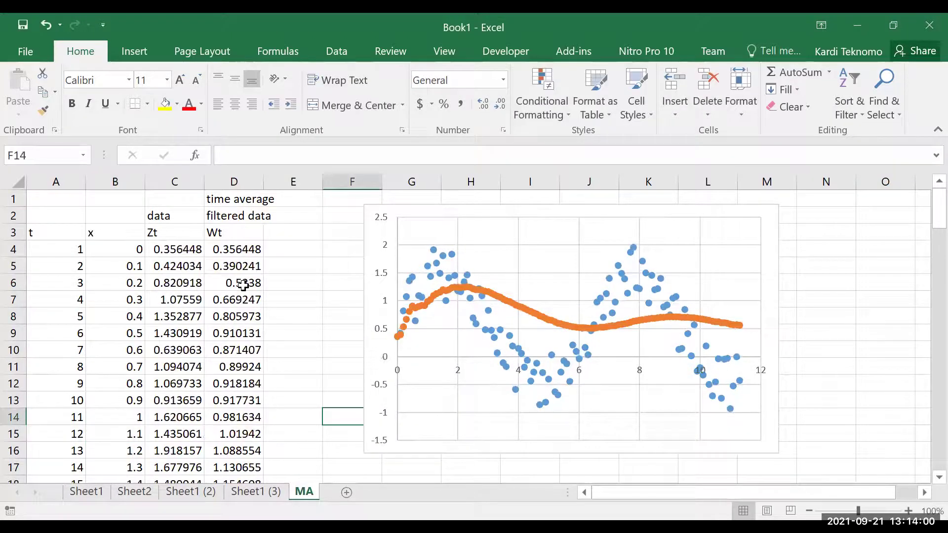
Clear the time average formulas from the Wt column on the MA sheet, from D4 down, keeping the headers
{"action": "left_click", "coordinate": [242, 250]}
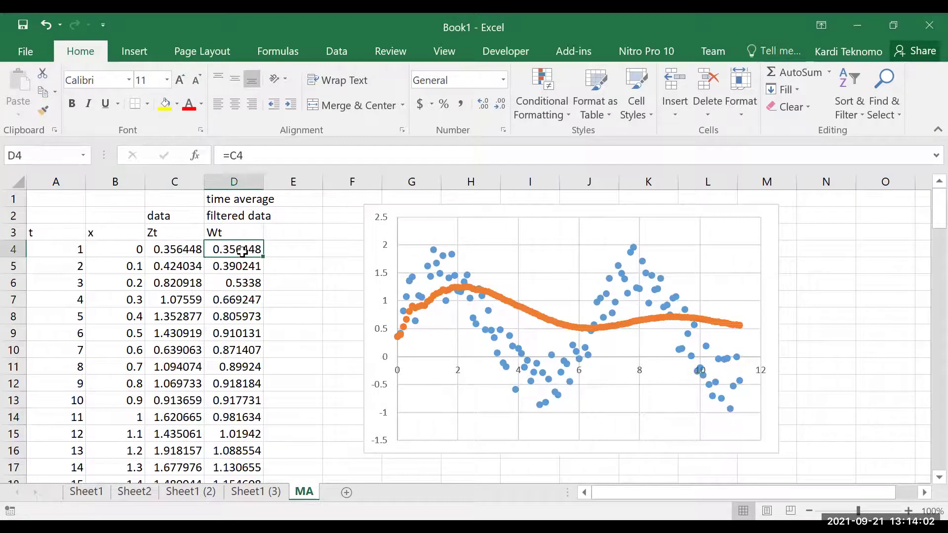
{"action": "key", "text": "ctrl+shift+Down"}
{"action": "key", "text": "ctrl+BackSpace"}
{"action": "key", "text": "Delete"}
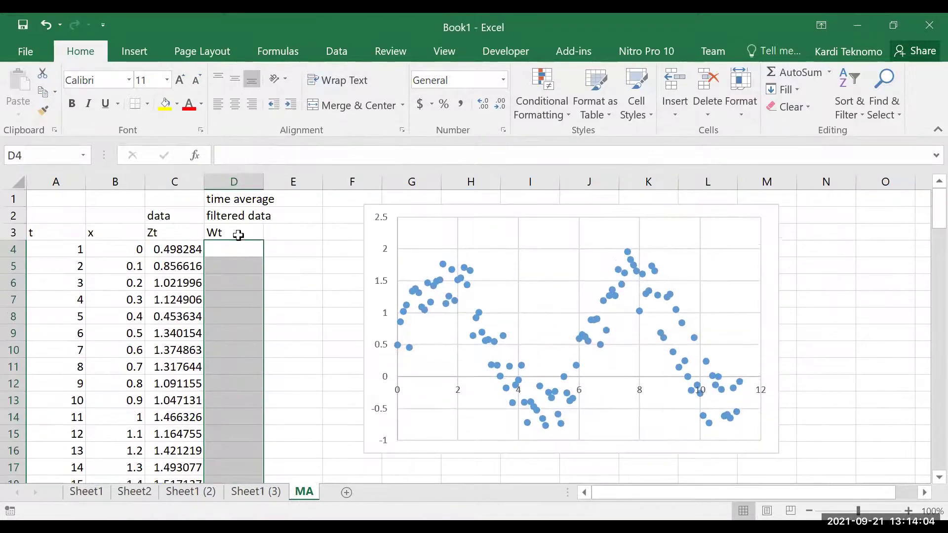
{"action": "left_click", "coordinate": [236, 266]}
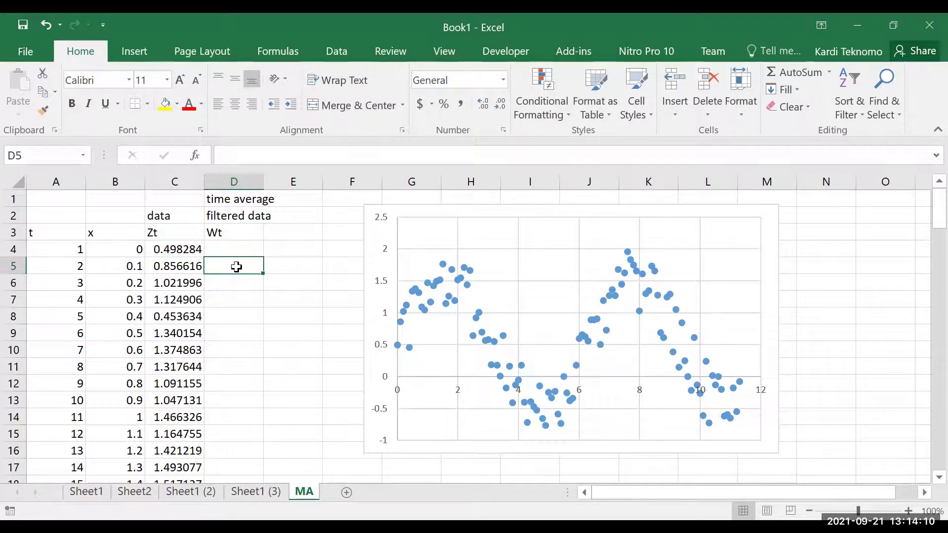
{"action": "type", "text": "="}
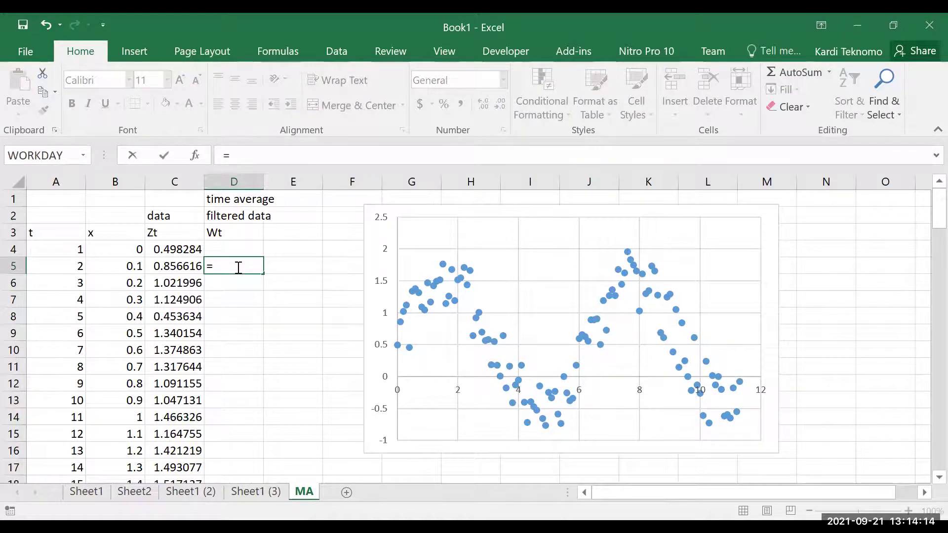
{"action": "type", "text": "aver"}
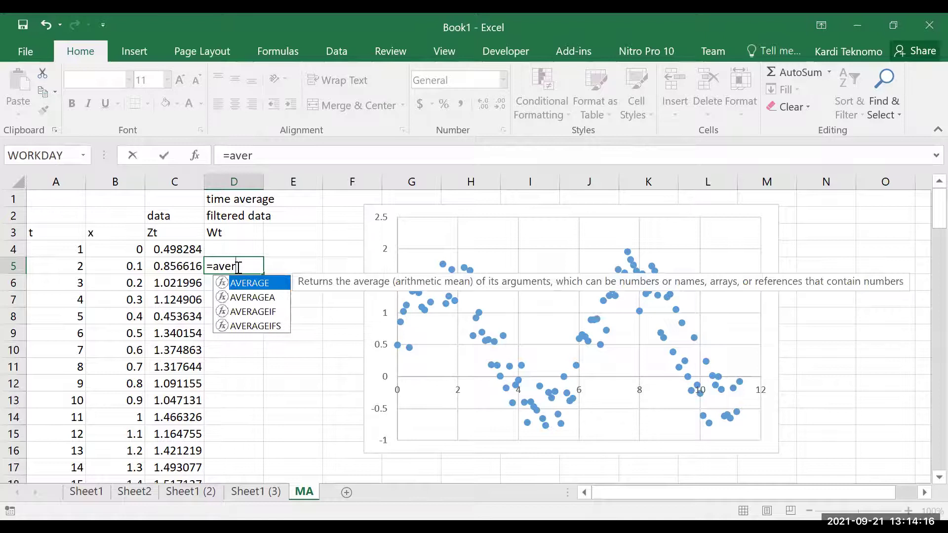
{"action": "key", "text": "Tab"}
{"action": "key", "text": "Left"}
{"action": "key", "text": "Up"}
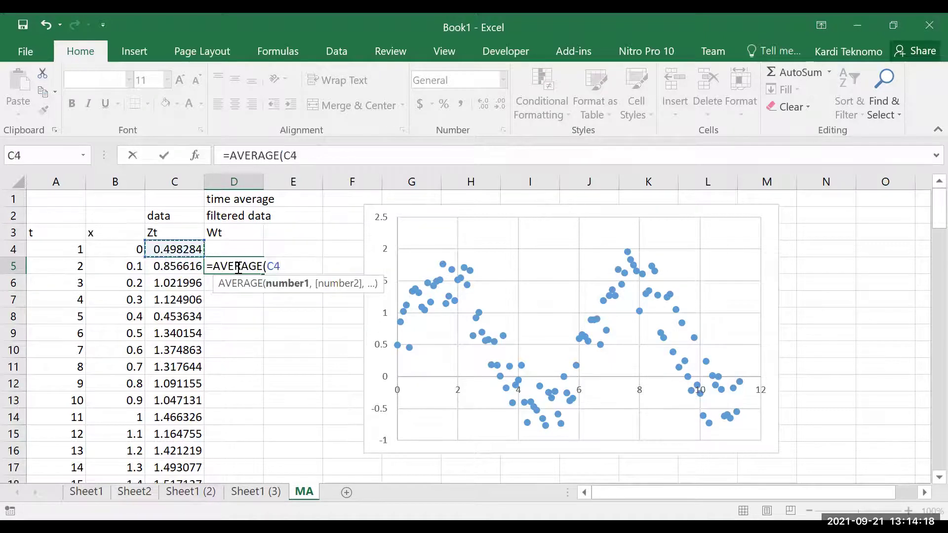
{"action": "key", "text": "shift+Down"}
{"action": "key", "text": "shift+Down"}
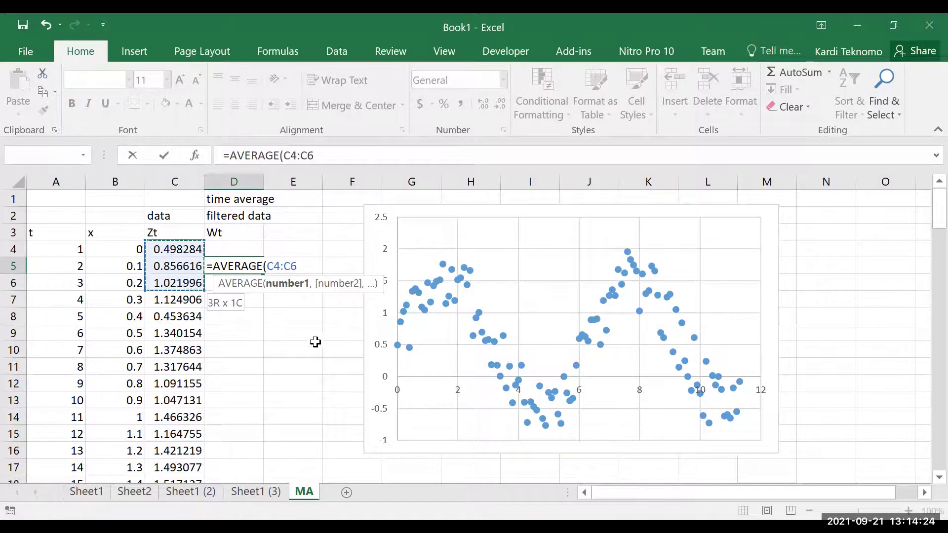
{"action": "key", "text": "Escape"}
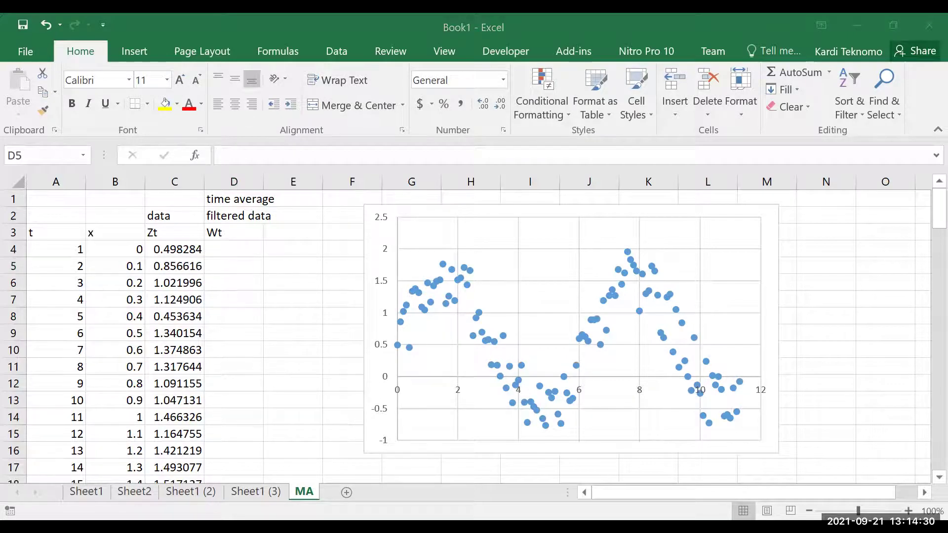
Enter the three-point moving average formula =AVERAGE(C4:C6) in cell D6 of the MA sheet
{"action": "left_click", "coordinate": [233, 283]}
{"action": "type", "text": "="}
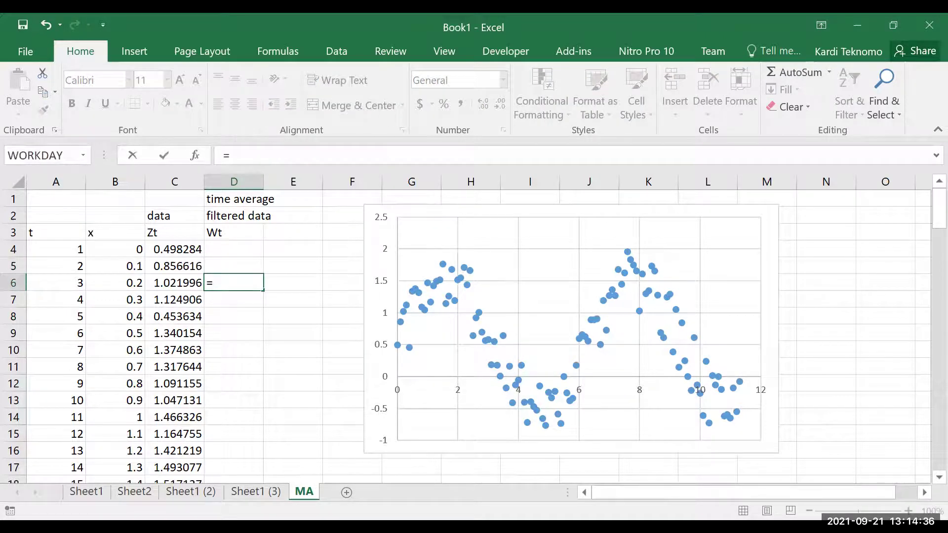
{"action": "type", "text": "AVERAGE("}
{"action": "key", "text": "Left"}
{"action": "key", "text": "shift+Up"}
{"action": "key", "text": "shift+Up"}
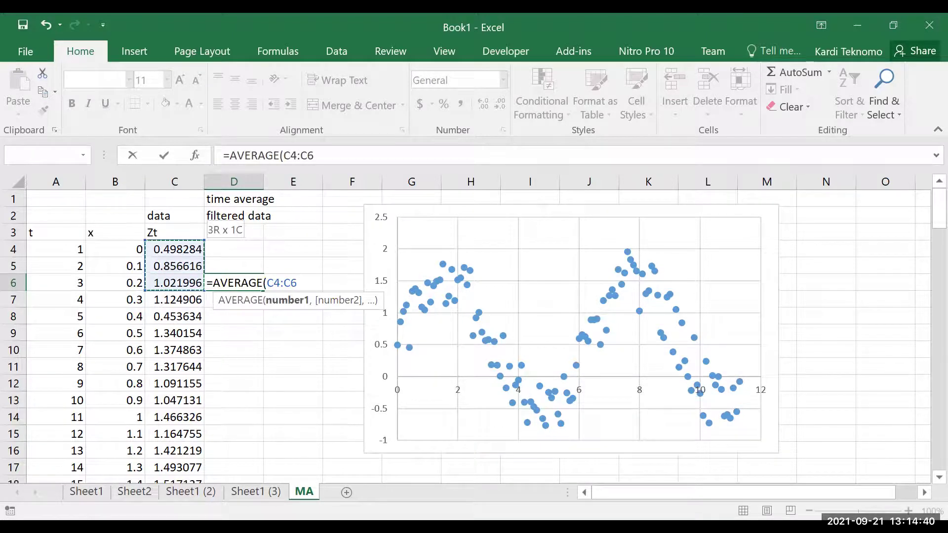
{"action": "type", "text": "0"}
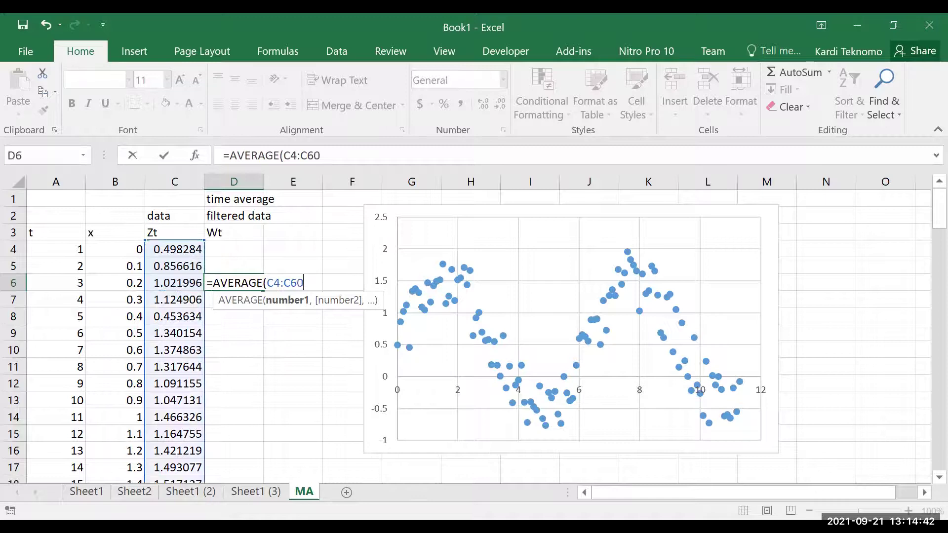
{"action": "key", "text": "BackSpace"}
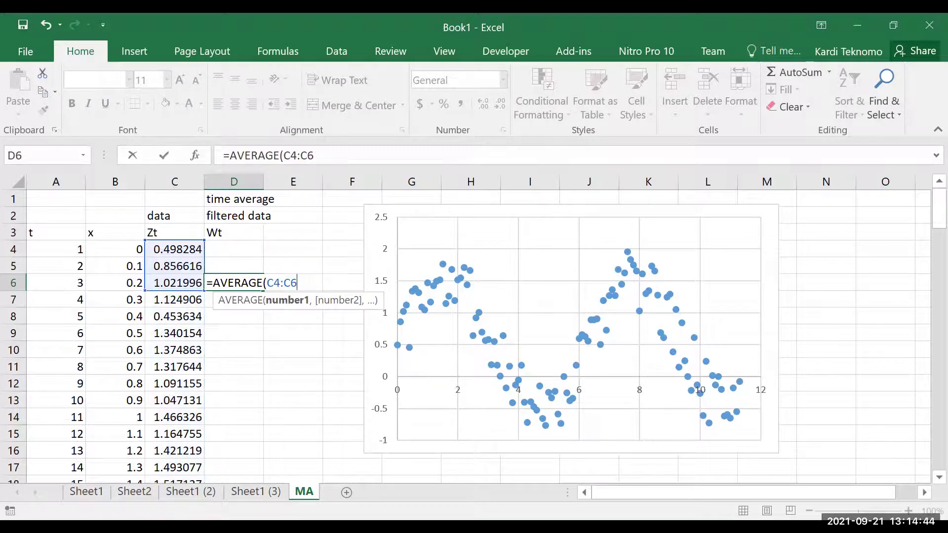
{"action": "key", "text": "BackSpace"}
{"action": "key", "text": "BackSpace"}
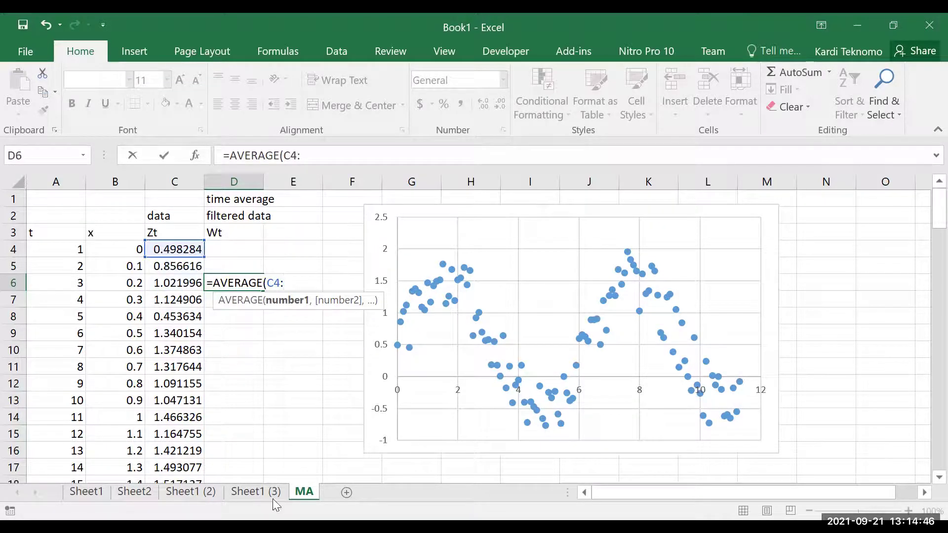
{"action": "left_click", "coordinate": [177, 285]}
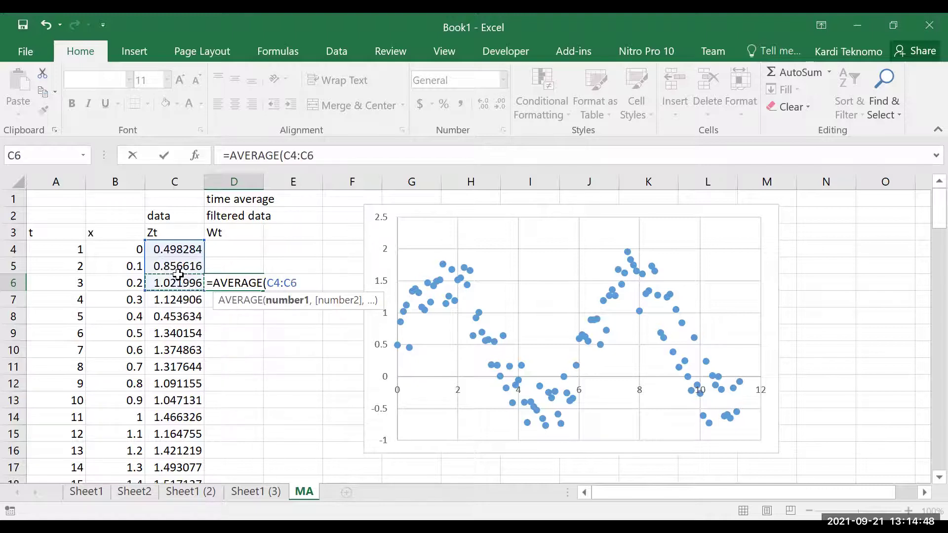
{"action": "type", "text": ")"}
{"action": "key", "text": "ctrl+Return"}
Copy the moving average formula from D6 down the Wt column to the last data row, D117
{"action": "key", "text": "ctrl+c"}
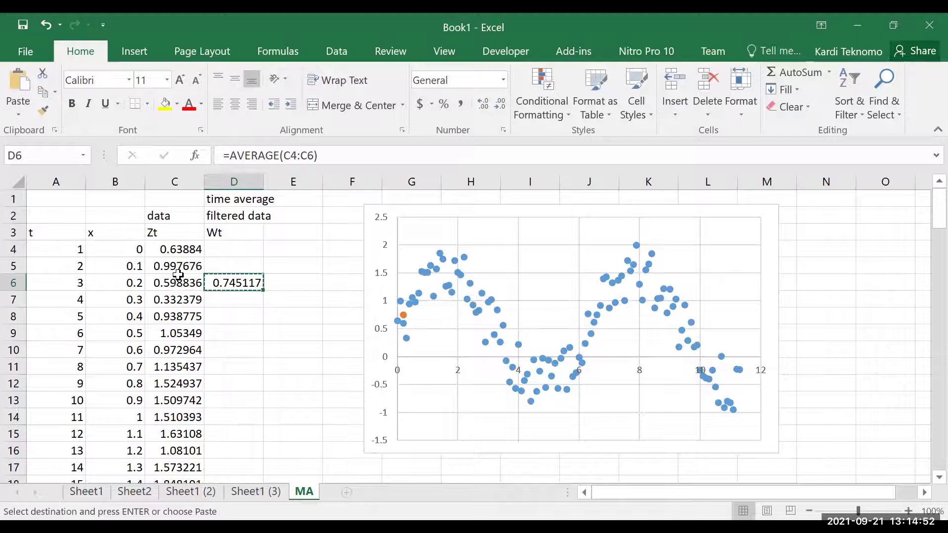
{"action": "key", "text": "shift+Page_Down"}
{"action": "key", "text": "shift+Page_Down"}
{"action": "key", "text": "shift+Page_Down"}
{"action": "key", "text": "shift+Page_Down"}
{"action": "key", "text": "shift+Page_Down"}
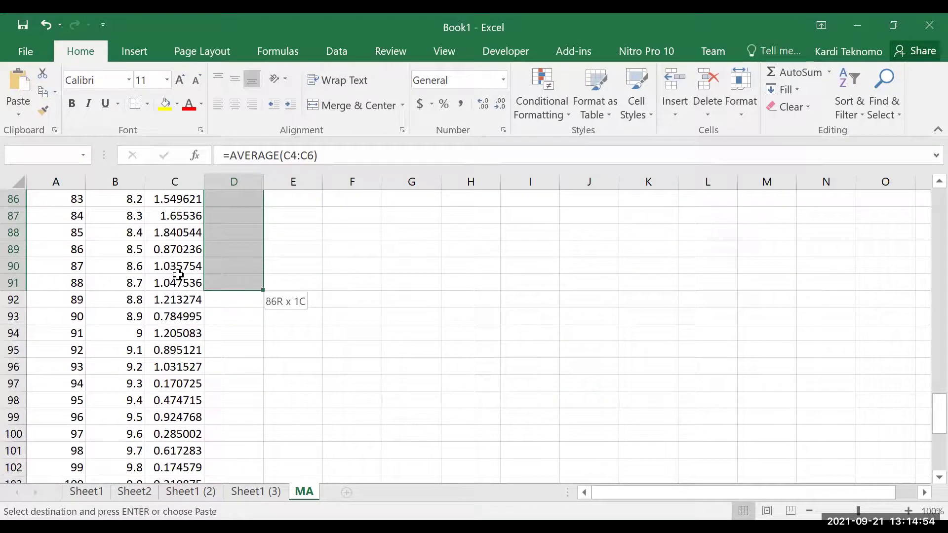
{"action": "key", "text": "Return"}
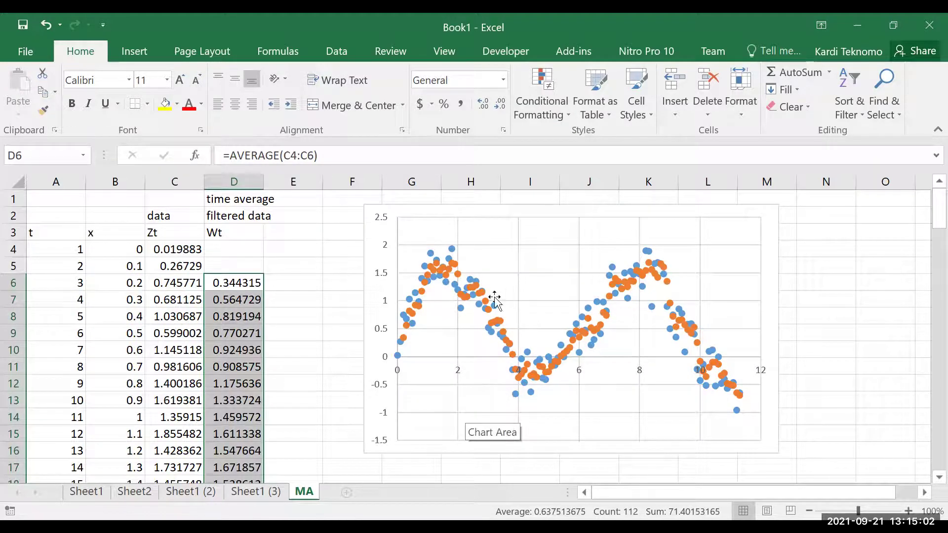
Format the filtered data series in the MA chart as a solid red line with no markers
{"action": "mouse_move", "coordinate": [468, 306]}
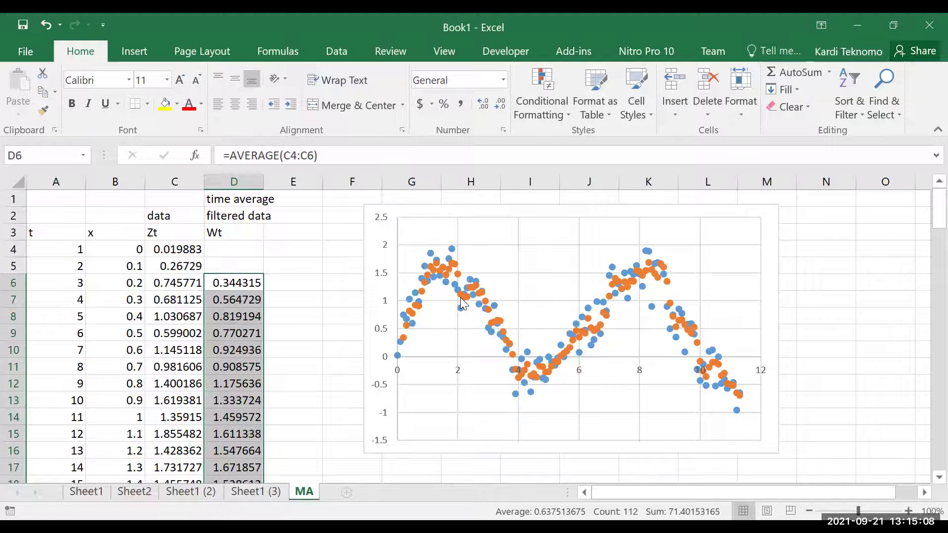
{"action": "right_click", "coordinate": [460, 297]}
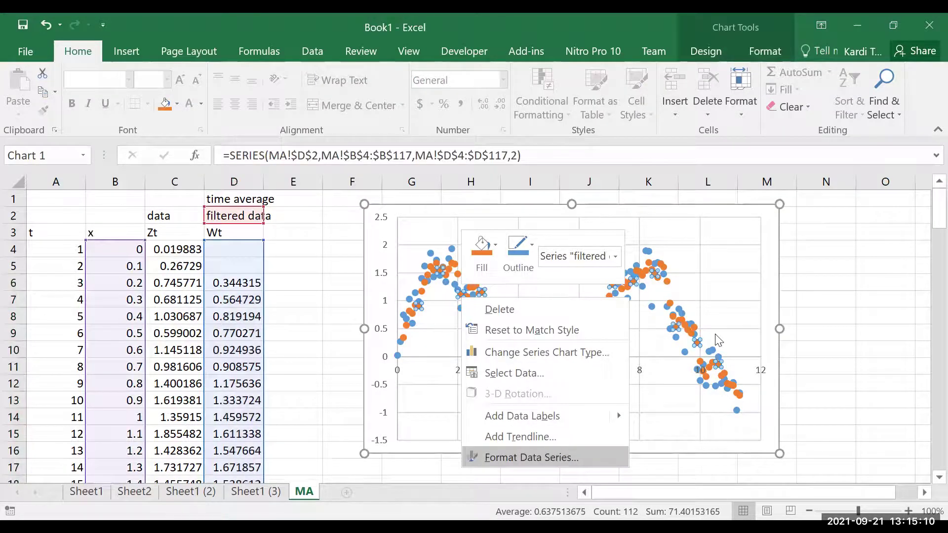
{"action": "key", "text": "Return"}
{"action": "left_click", "coordinate": [729, 233]}
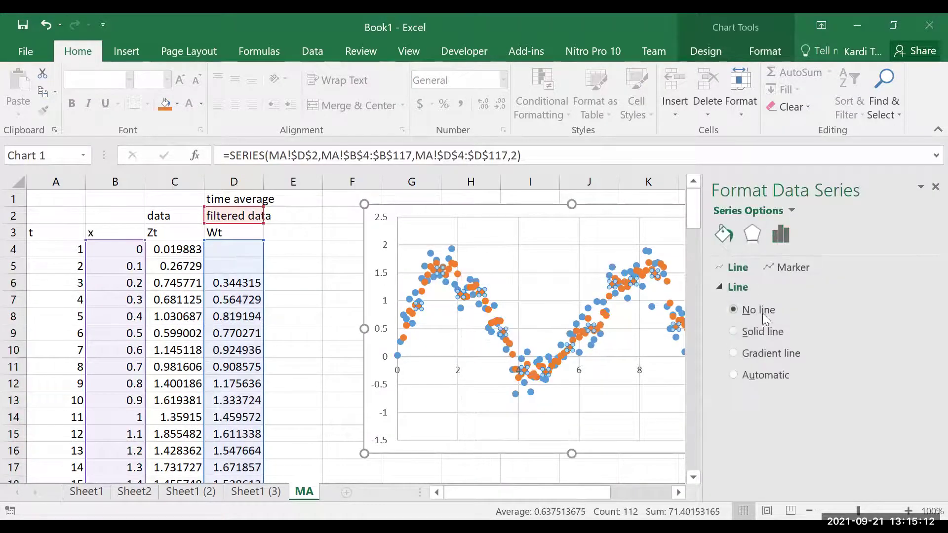
{"action": "left_click", "coordinate": [760, 333]}
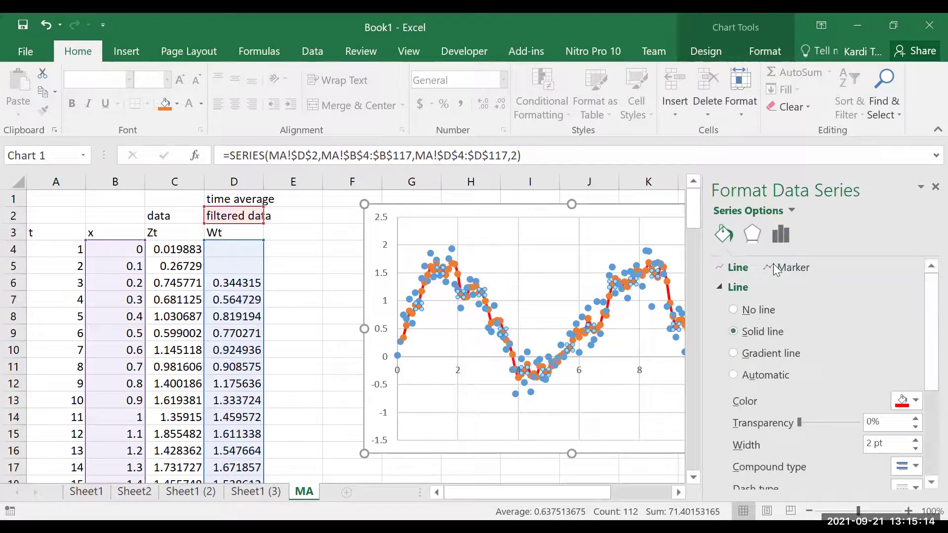
{"action": "left_click", "coordinate": [784, 267]}
{"action": "left_click", "coordinate": [724, 285]}
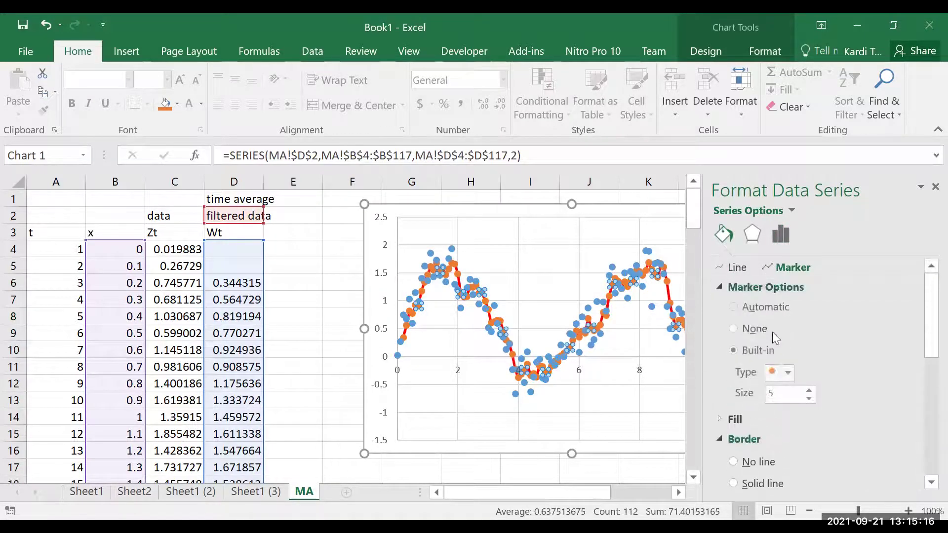
{"action": "left_click", "coordinate": [751, 329]}
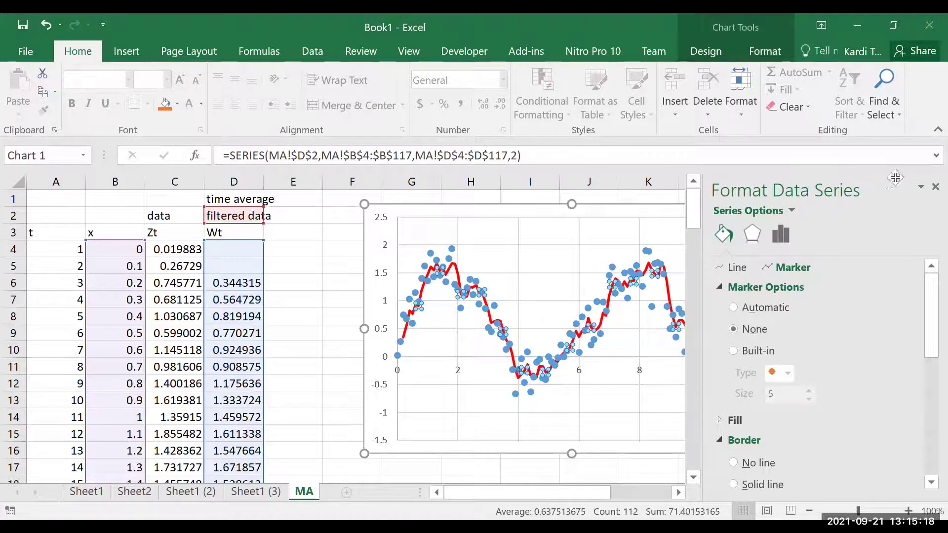
{"action": "left_click", "coordinate": [934, 186]}
{"action": "left_click", "coordinate": [316, 299]}
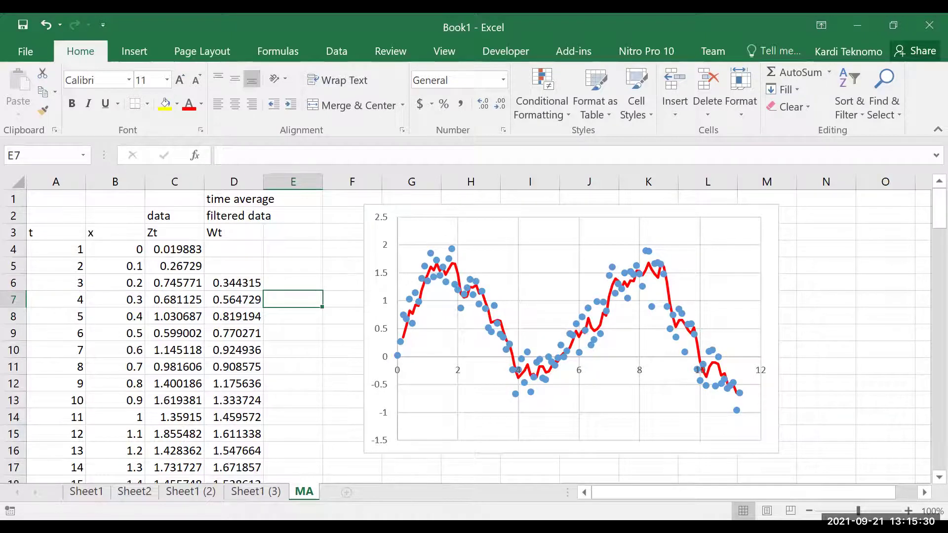
{"action": "left_click", "coordinate": [345, 383]}
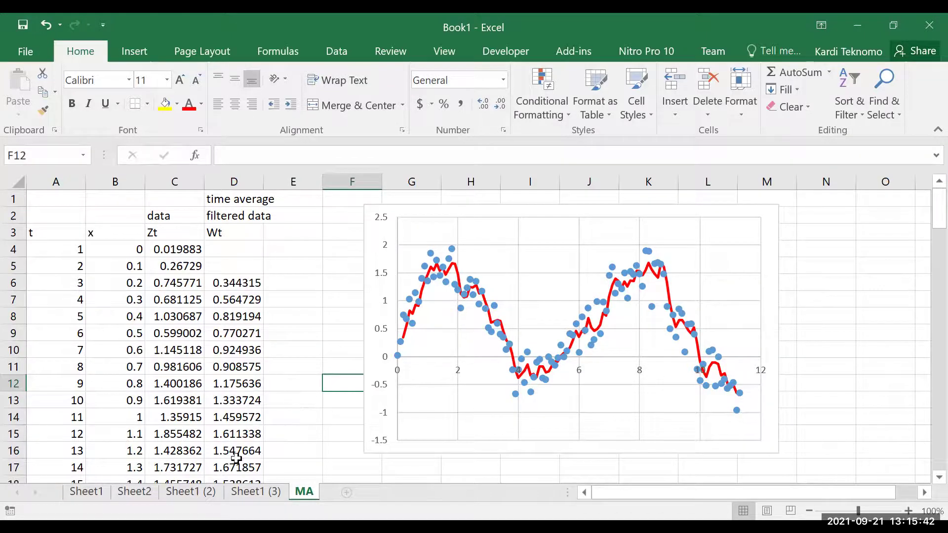
Copy the noisy cosine data from Sheet2, C6 down, over the Zt column of the MA sheet starting at C4
{"action": "left_click", "coordinate": [136, 492]}
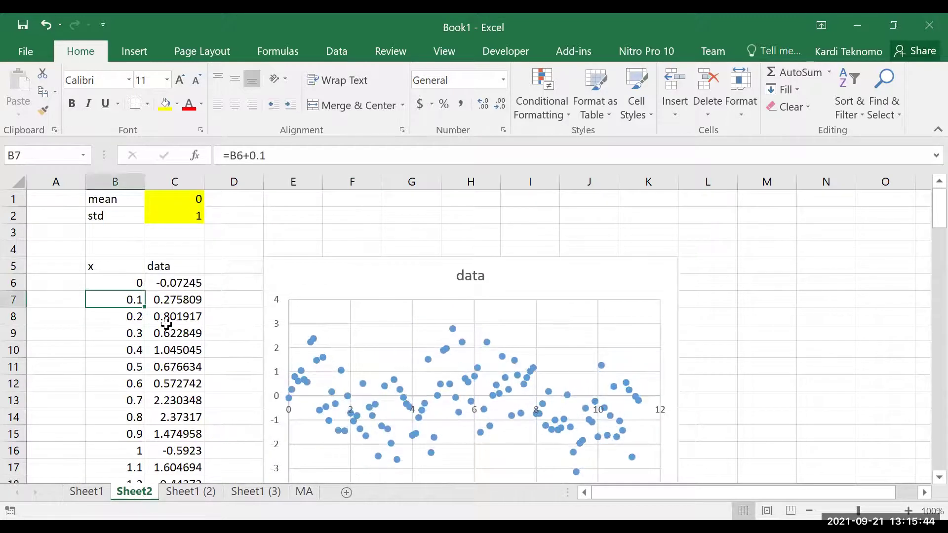
{"action": "left_click", "coordinate": [182, 284]}
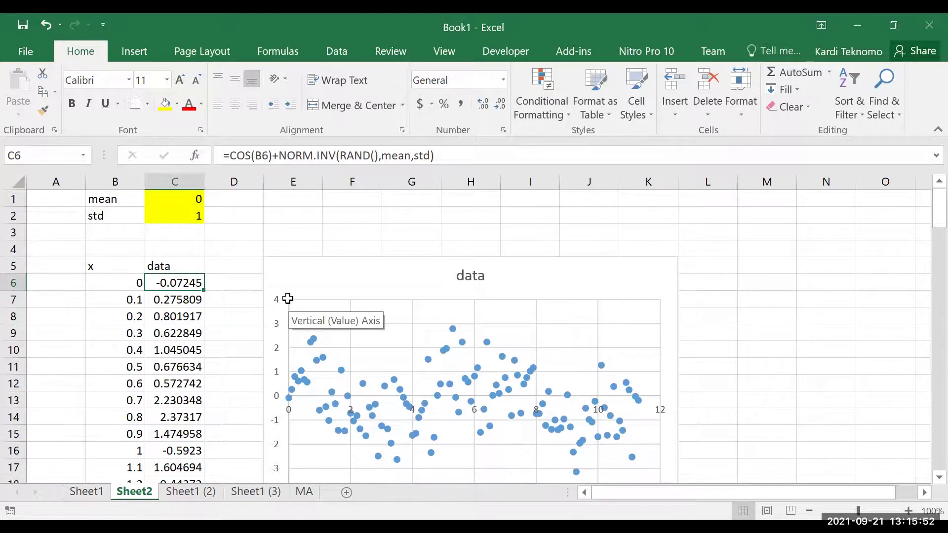
{"action": "key", "text": "ctrl+shift+Down"}
{"action": "key", "text": "ctrl+c"}
{"action": "left_click", "coordinate": [297, 494]}
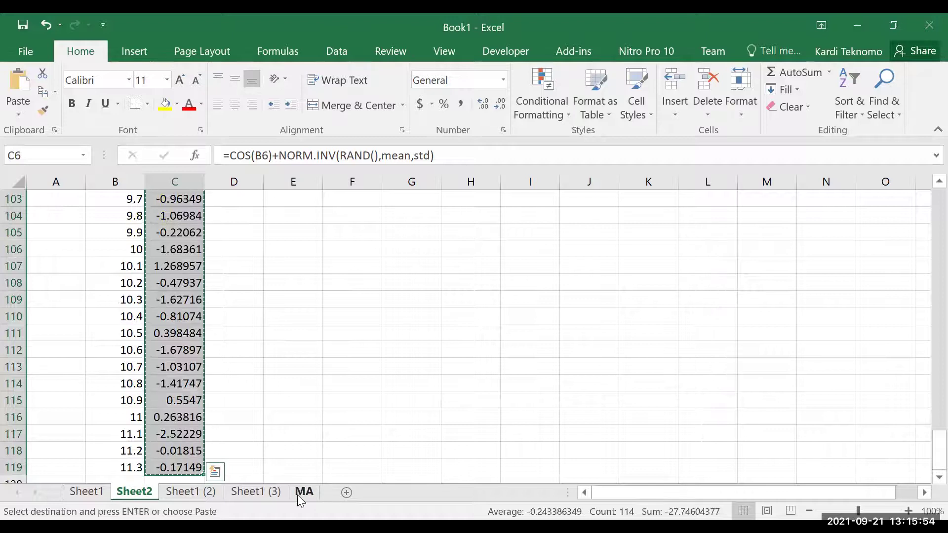
{"action": "left_click", "coordinate": [180, 245]}
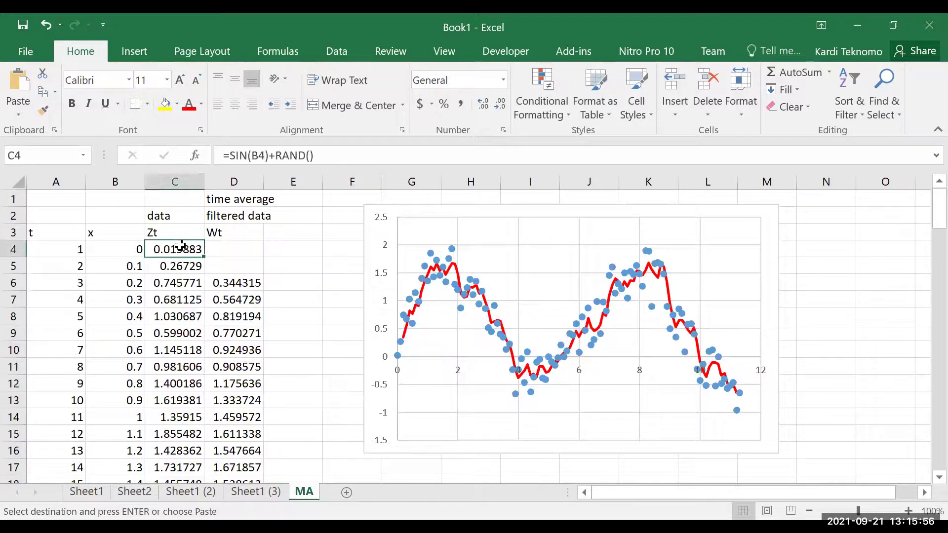
{"action": "key", "text": "ctrl+v"}
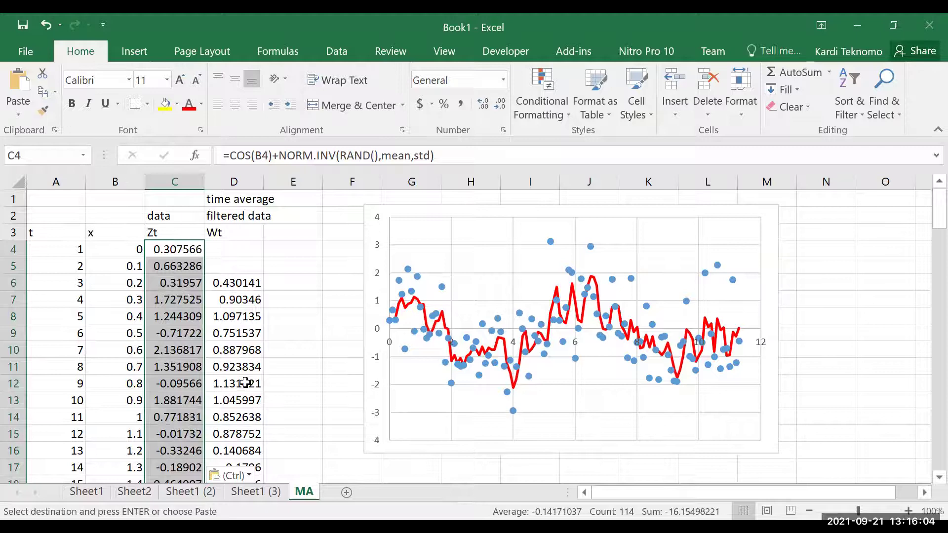
Paste the same noisy cosine data over the Zt column of Sheet1 (3), starting at C4
{"action": "left_click", "coordinate": [256, 491]}
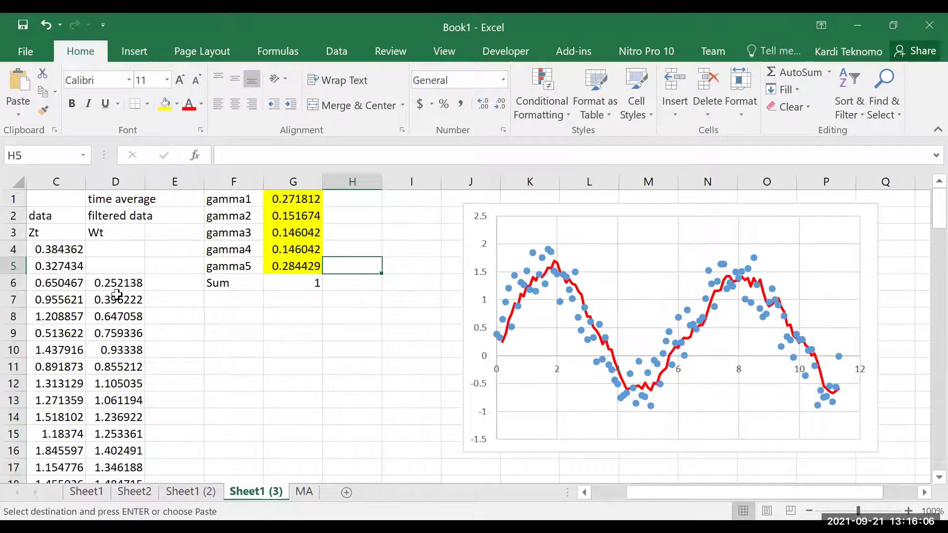
{"action": "left_click", "coordinate": [61, 249]}
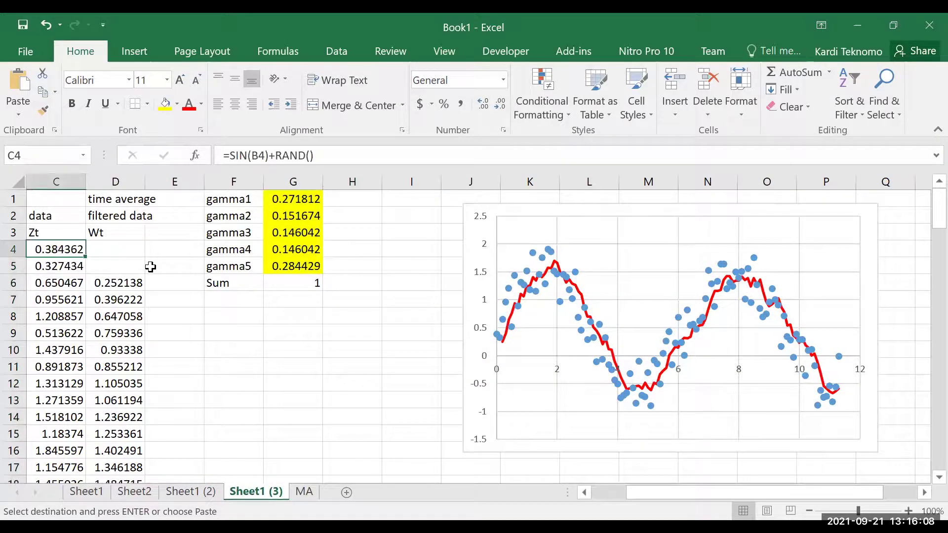
{"action": "key", "text": "ctrl+v"}
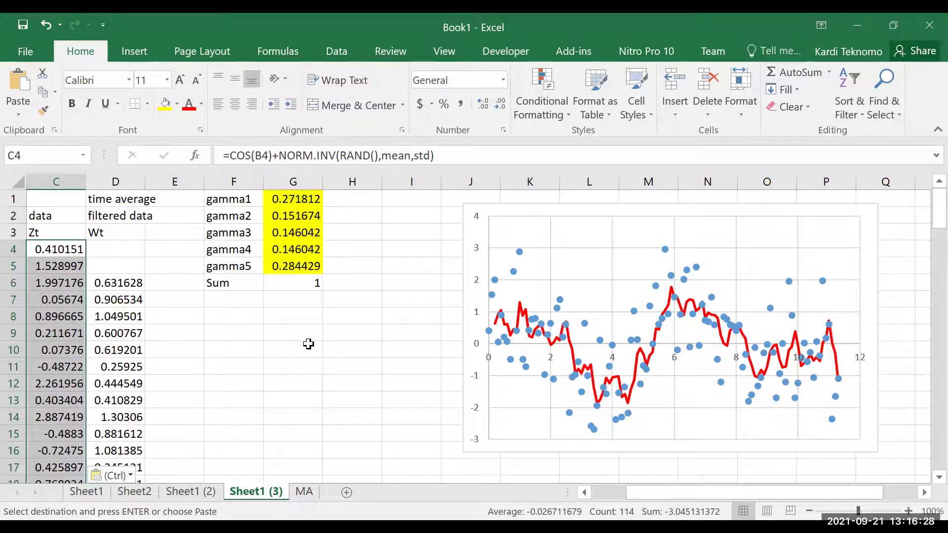
Set all five weights, gamma1 to gamma5 in G1:G5, to 0.2
{"action": "left_click", "coordinate": [296, 203]}
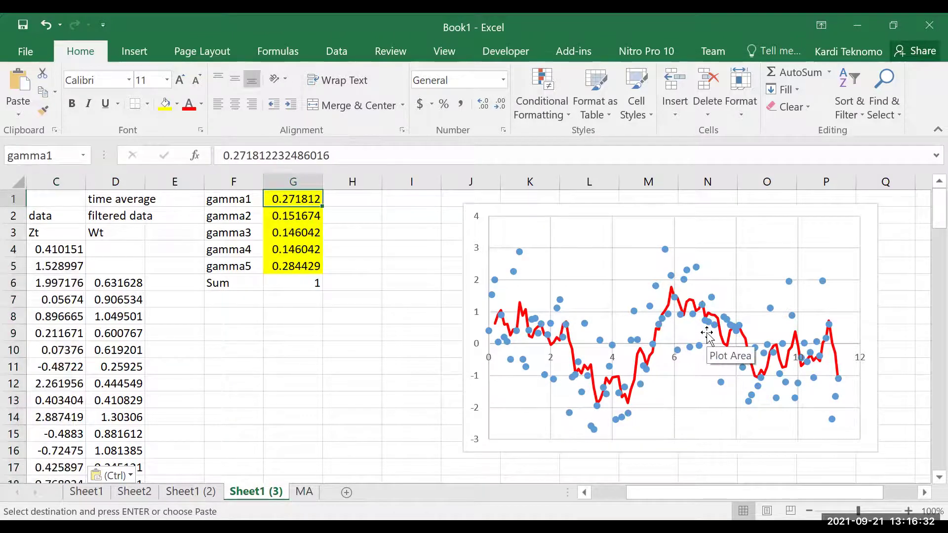
{"action": "type", "text": "0.2"}
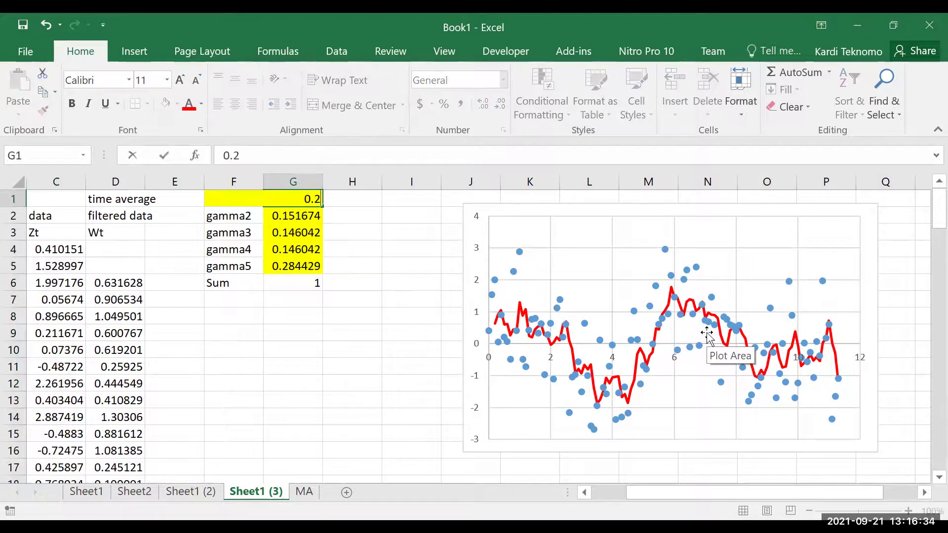
{"action": "key", "text": "Return"}
{"action": "key", "text": "Up"}
{"action": "key", "text": "ctrl+c"}
{"action": "key", "text": "shift+Down"}
{"action": "key", "text": "shift+Down"}
{"action": "key", "text": "shift+Down"}
{"action": "key", "text": "shift+Down"}
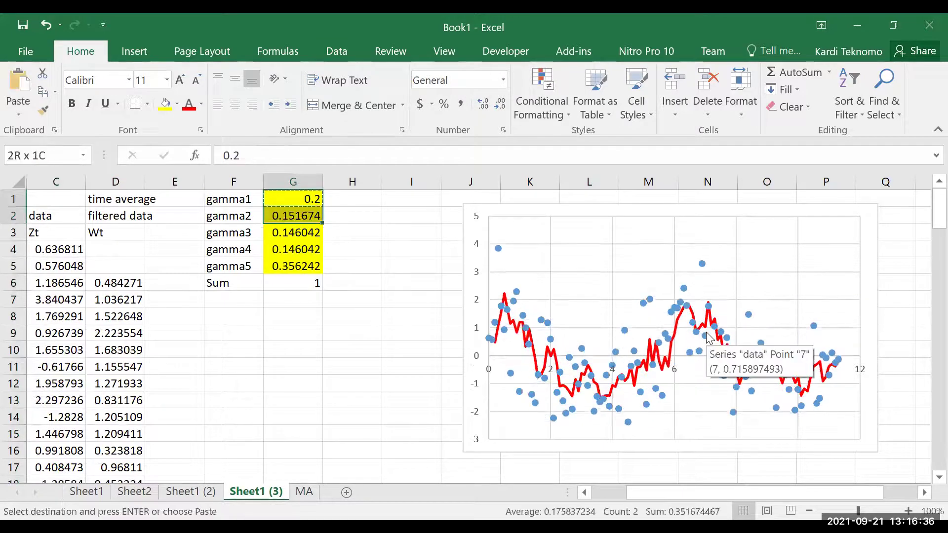
{"action": "key", "text": "ctrl+v"}
{"action": "key", "text": "Escape"}
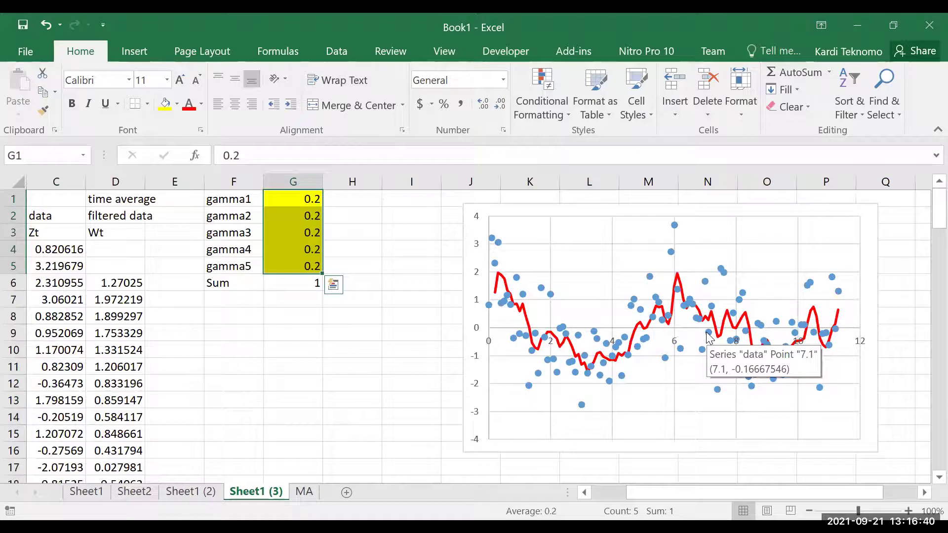
Copy the noisy cosine data from C4 down on Sheet1 (3) over the Zt column of Sheet1 (2), starting at C4
{"action": "left_click", "coordinate": [432, 336]}
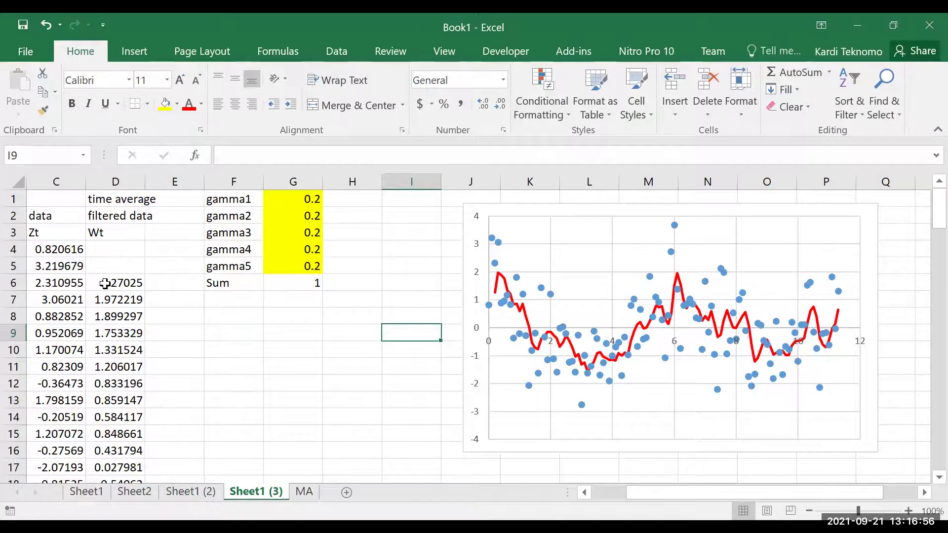
{"action": "left_click", "coordinate": [41, 249]}
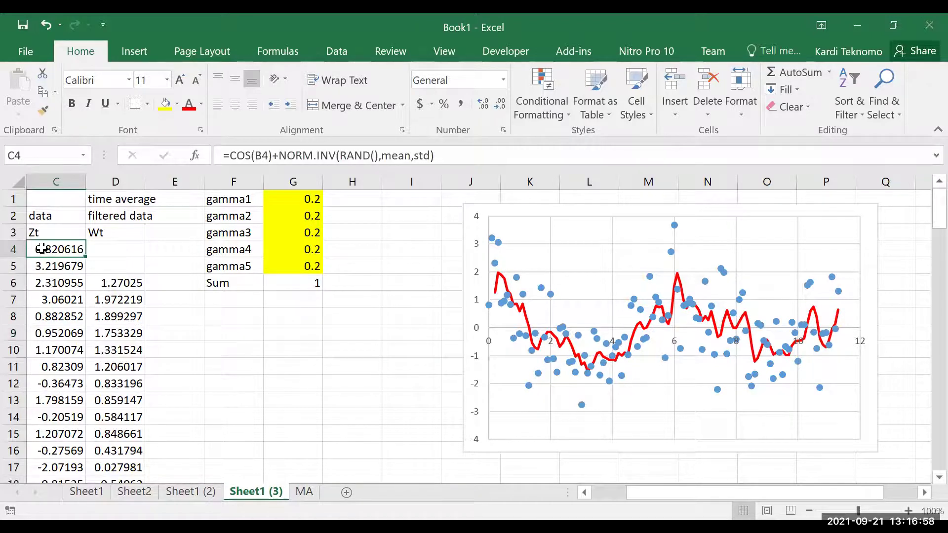
{"action": "key", "text": "ctrl+shift+Down"}
{"action": "key", "text": "ctrl+c"}
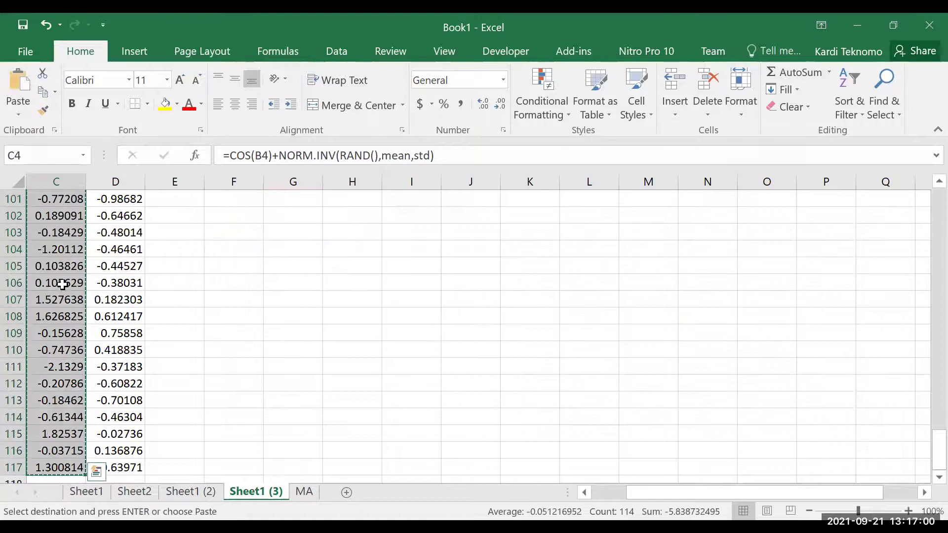
{"action": "left_click", "coordinate": [203, 494]}
{"action": "left_click", "coordinate": [169, 249]}
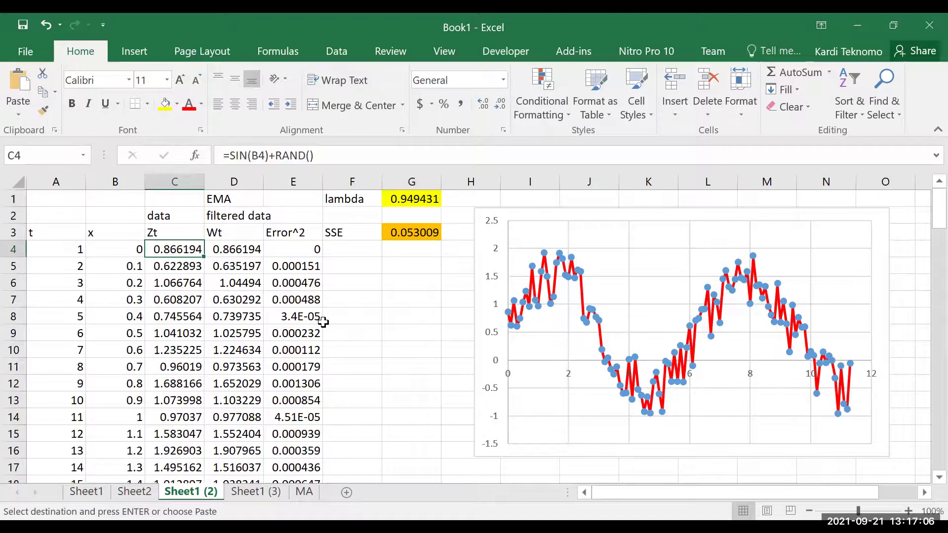
{"action": "key", "text": "ctrl+v"}
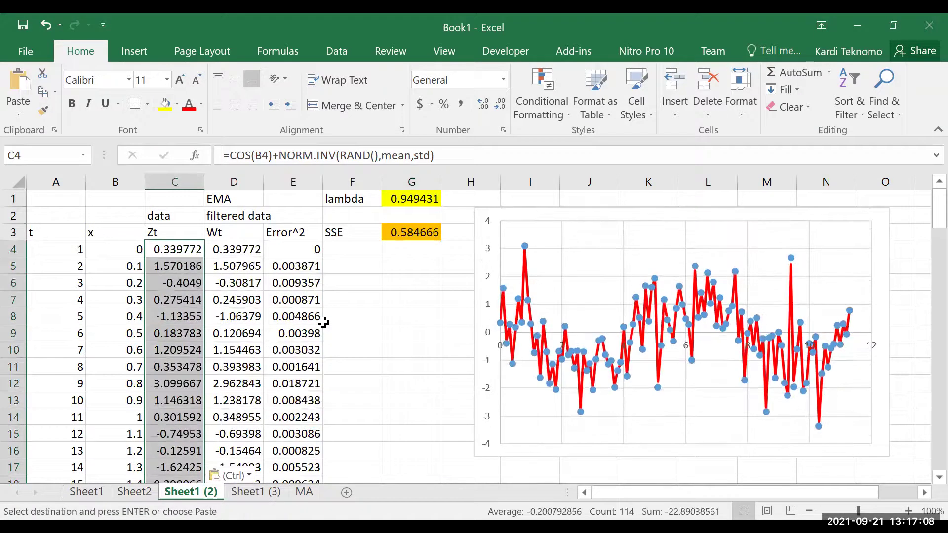
Set the EMA smoothing factor lambda in G1 to 0.1
{"action": "left_click", "coordinate": [403, 200]}
{"action": "type", "text": "0.1"}
{"action": "key", "text": "Return"}
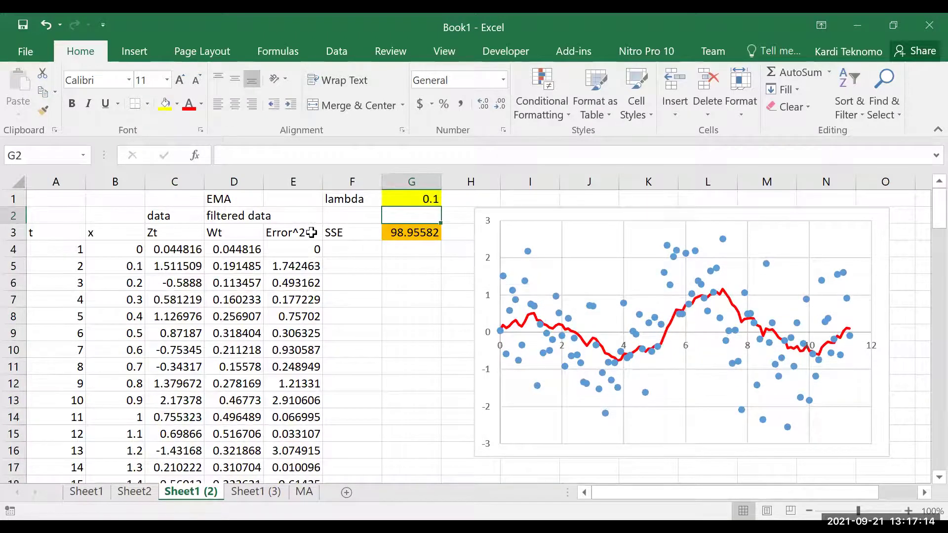
Clear the Error^2 and SSE contents and formatting in columns E to G from row 3 down
{"action": "left_click", "coordinate": [293, 233]}
{"action": "key", "text": "shift+Right"}
{"action": "key", "text": "shift+Right"}
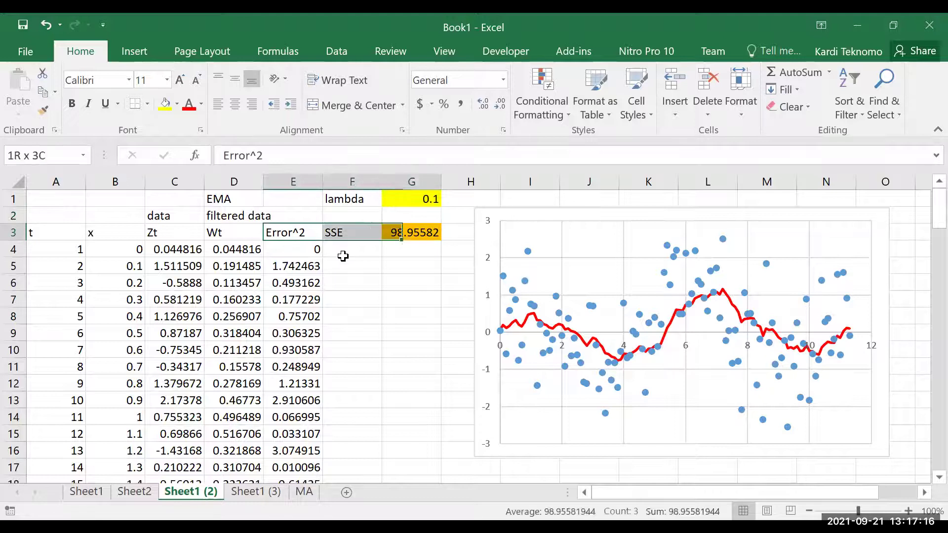
{"action": "key", "text": "shift+Down"}
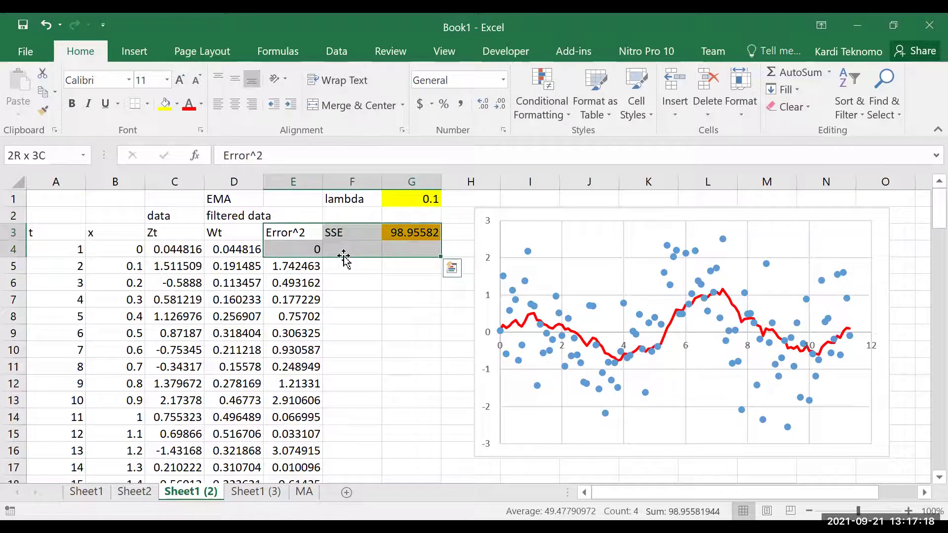
{"action": "key", "text": "ctrl+shift+Down"}
{"action": "key", "text": "Delete"}
{"action": "scroll", "coordinate": [343, 256], "scroll_direction": "up", "scroll_amount": 2}
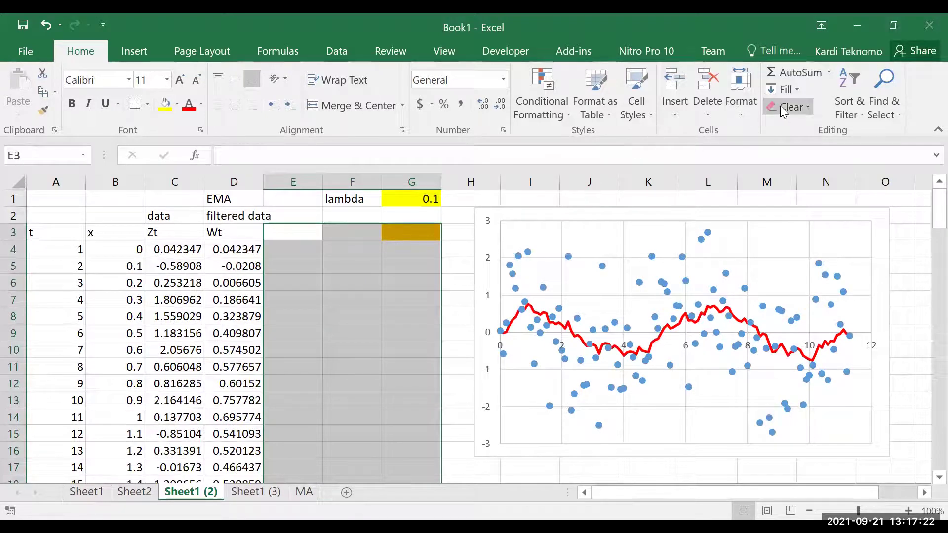
{"action": "key", "text": "F9"}
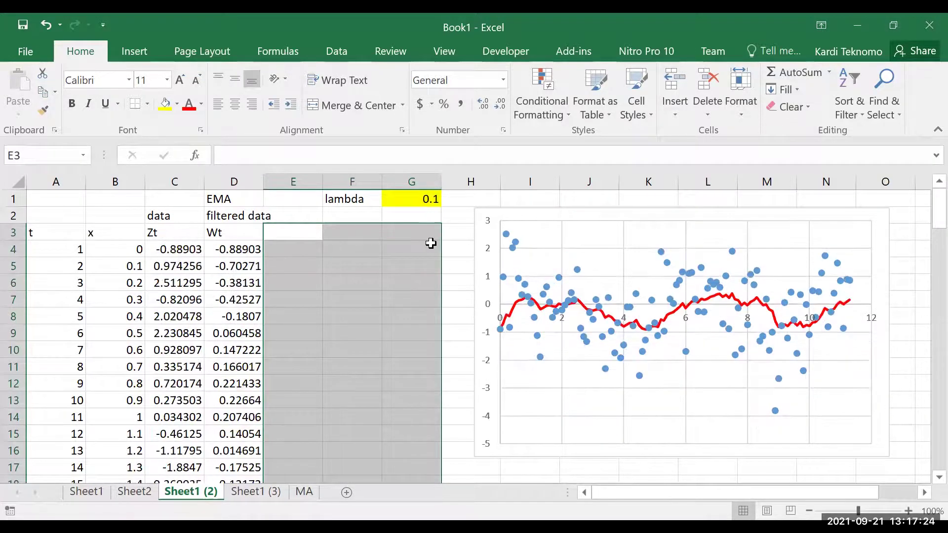
{"action": "left_click", "coordinate": [428, 247]}
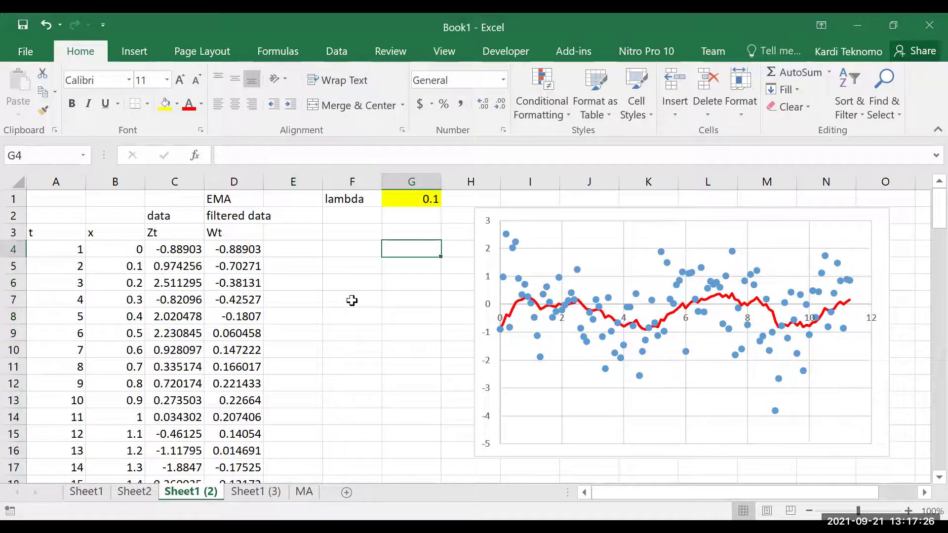
Compare the filtered curve of the EMA chart with the time average charts on Sheet1 (3) and MA
{"action": "left_click", "coordinate": [408, 198]}
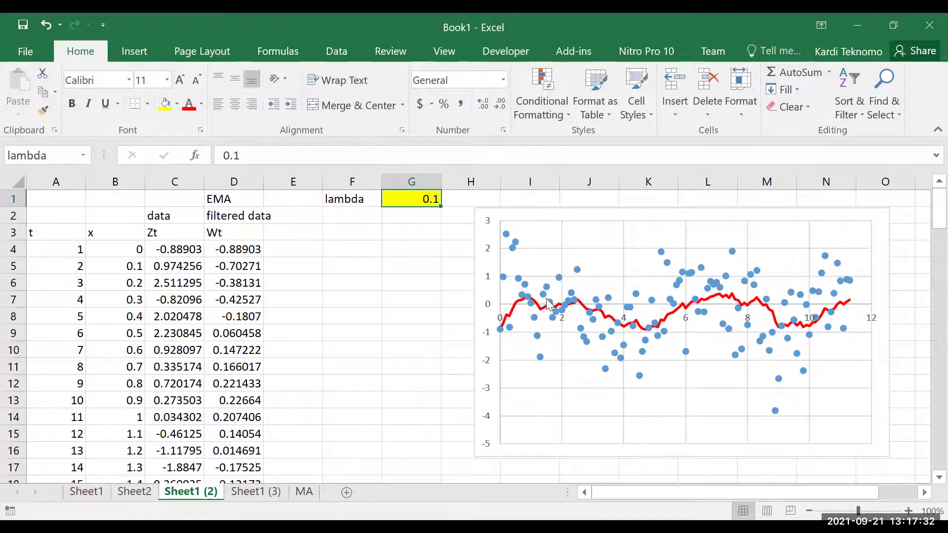
{"action": "left_click", "coordinate": [416, 199]}
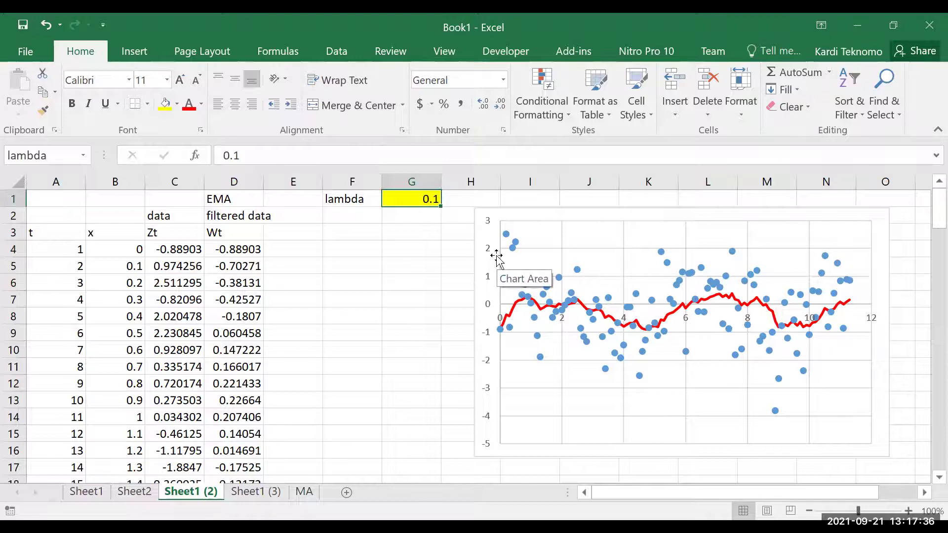
{"action": "left_click", "coordinate": [261, 492]}
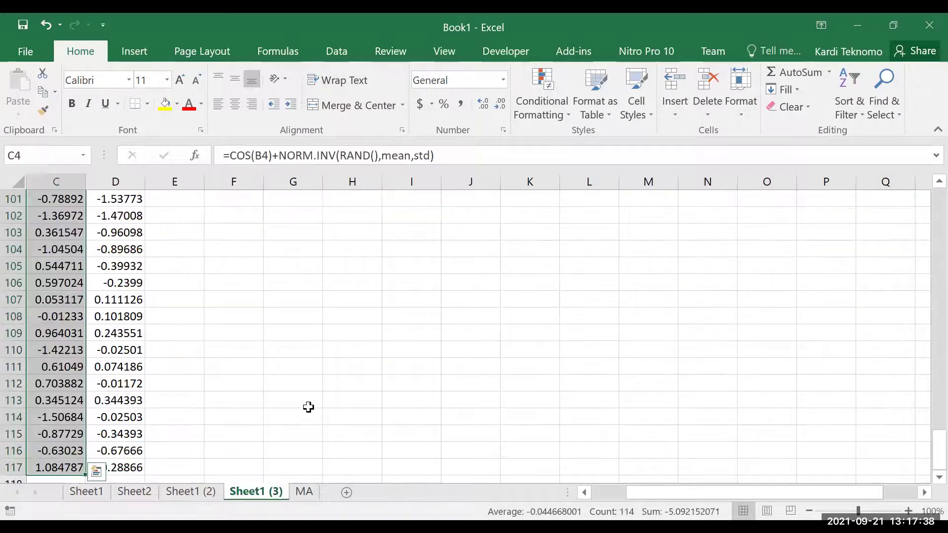
{"action": "left_click", "coordinate": [340, 356]}
{"action": "scroll", "coordinate": [340, 356], "scroll_direction": "up", "scroll_amount": 20}
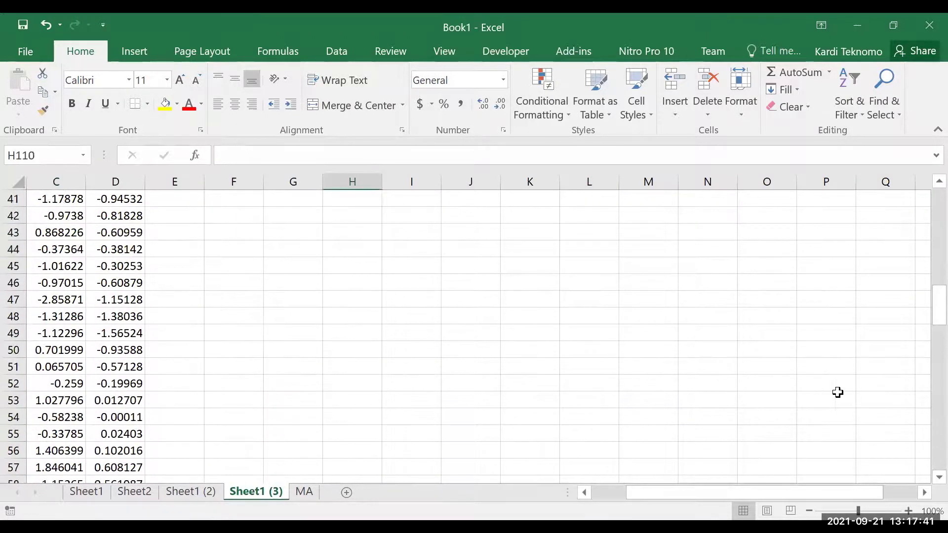
{"action": "left_click_drag", "start_coordinate": [927, 317], "coordinate": [927, 221]}
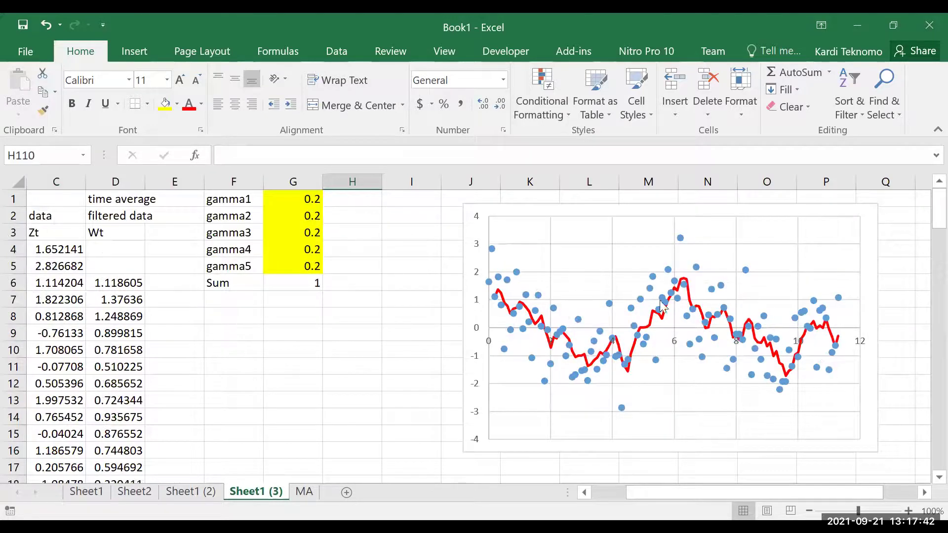
{"action": "left_click", "coordinate": [303, 492]}
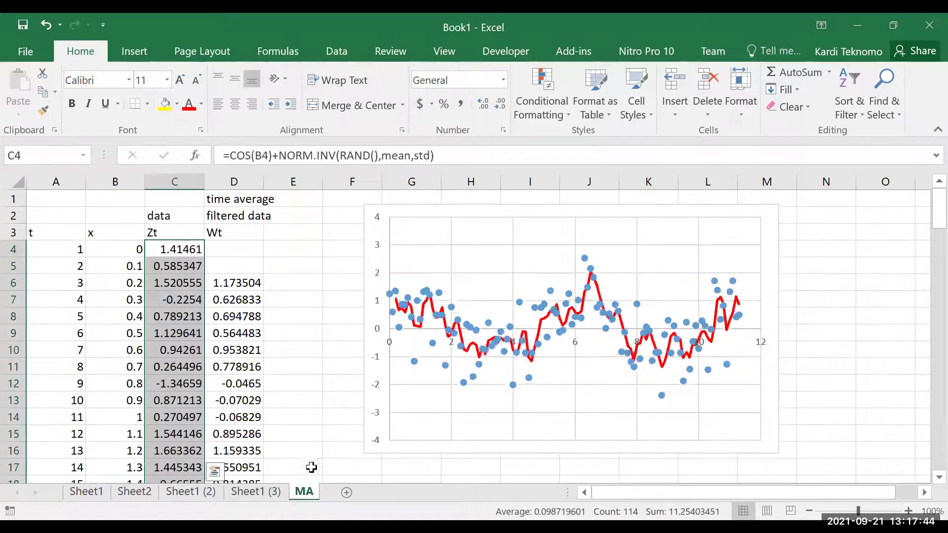
{"action": "left_click", "coordinate": [345, 348]}
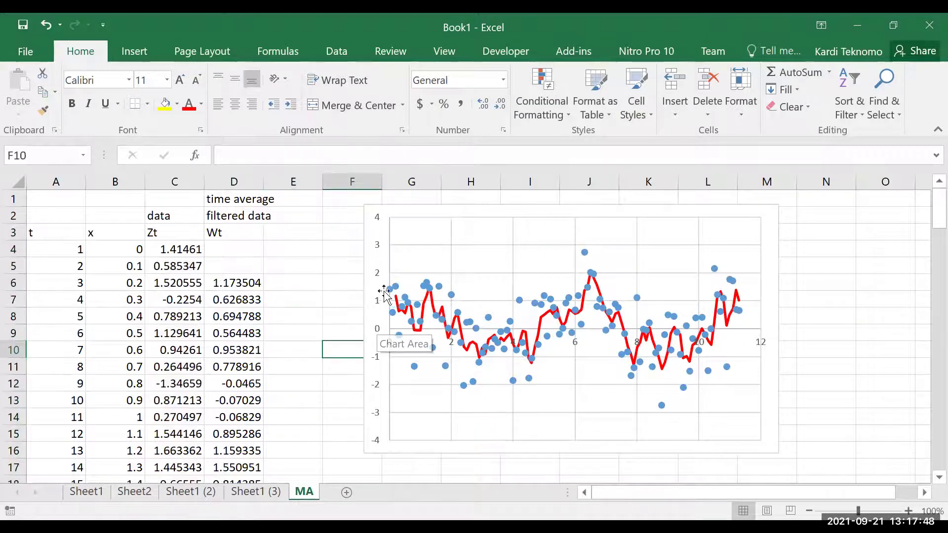